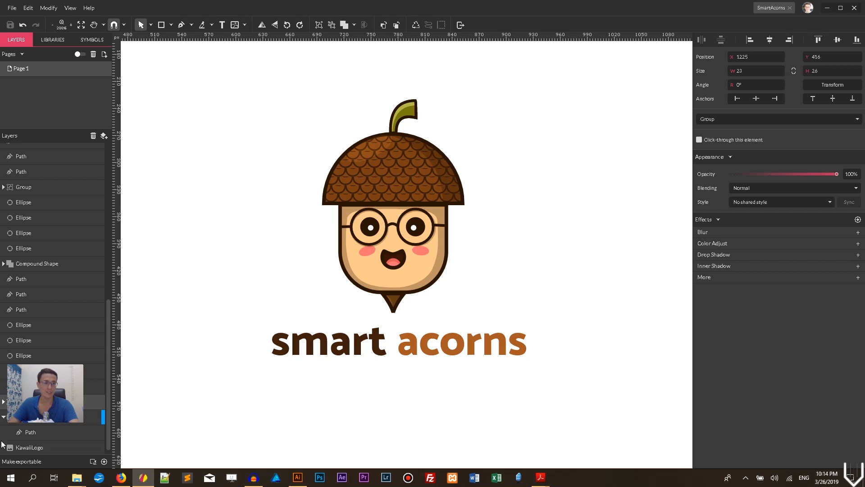
- Look at the Ili Pika character reference in Firefox and compare the pencil acorn sketch with the finished smart acorns logo
left_click(120, 478)
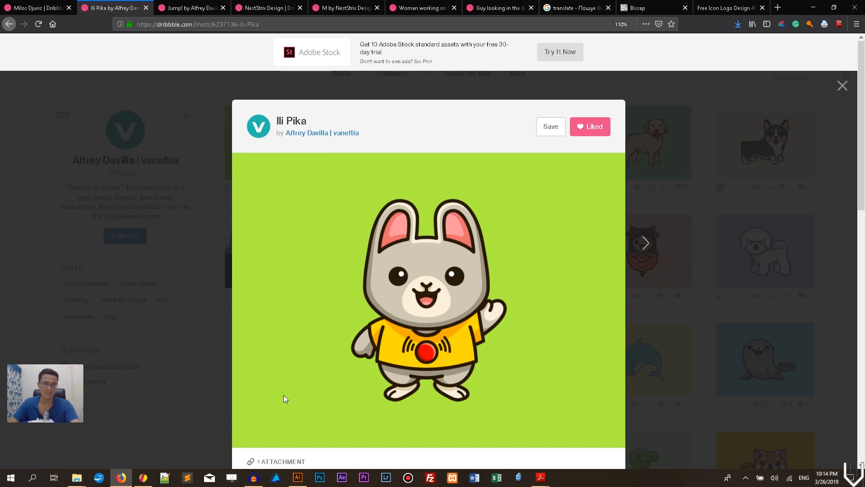
left_click(143, 477)
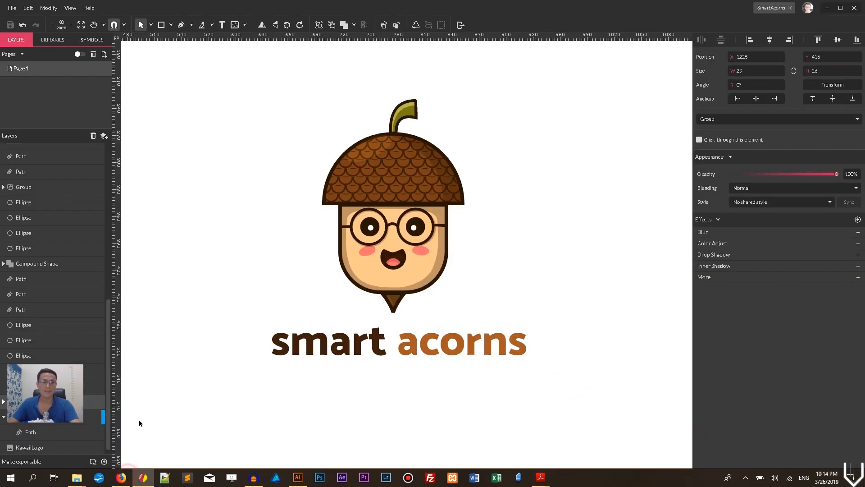
mouse_move(193, 293)
left_mouse_down()
mouse_move(415, 124)
mouse_move(454, 239)
mouse_move(488, 272)
mouse_move(512, 319)
mouse_move(539, 320)
mouse_move(536, 344)
left_mouse_up()
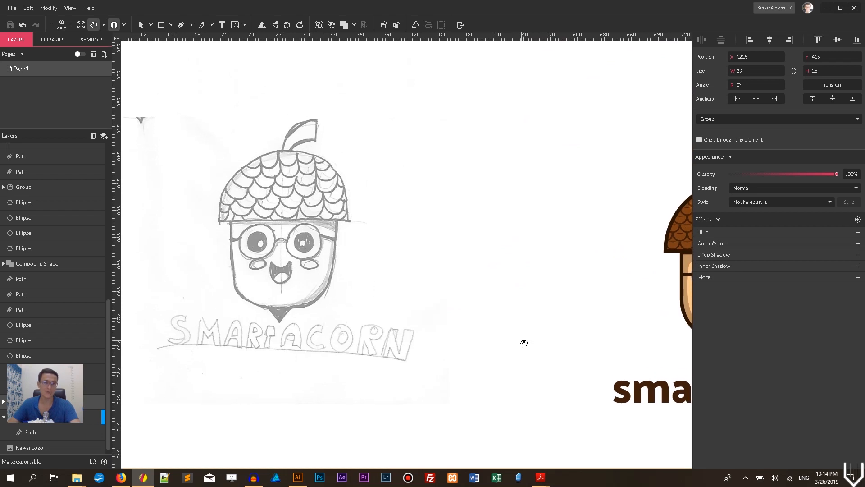
key("v")
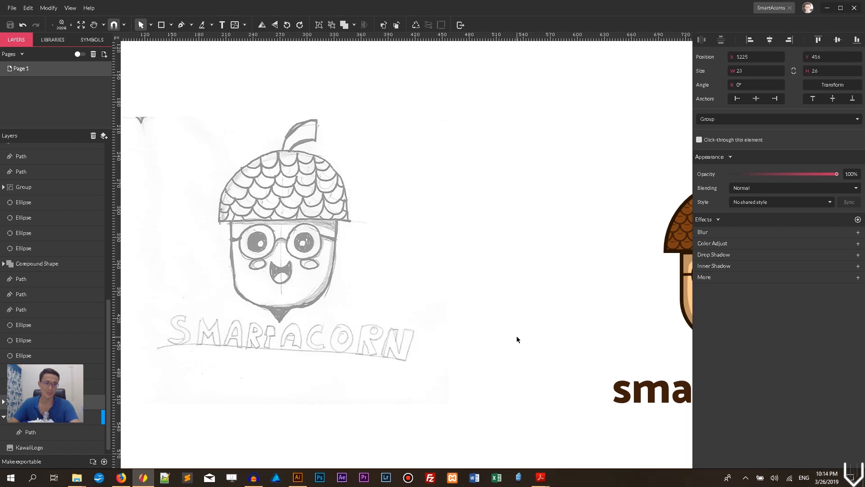
key("h")
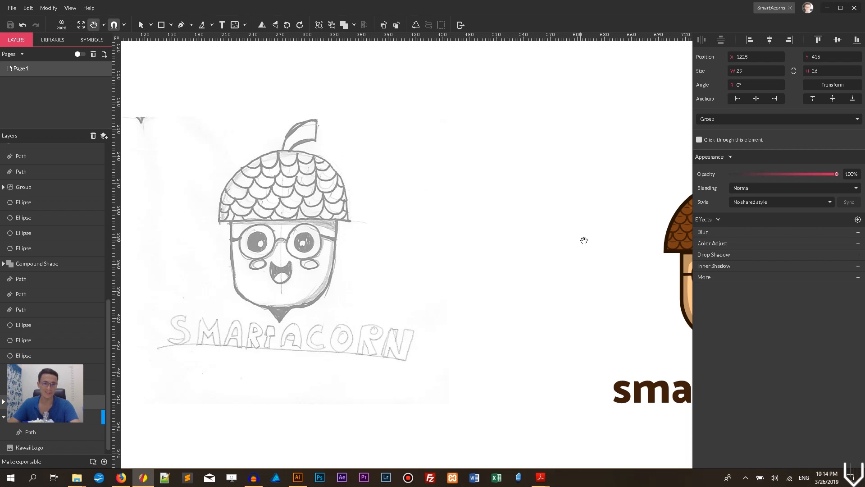
mouse_move(604, 222)
left_mouse_down()
mouse_move(406, 216)
mouse_move(251, 187)
left_mouse_up()
key("v")
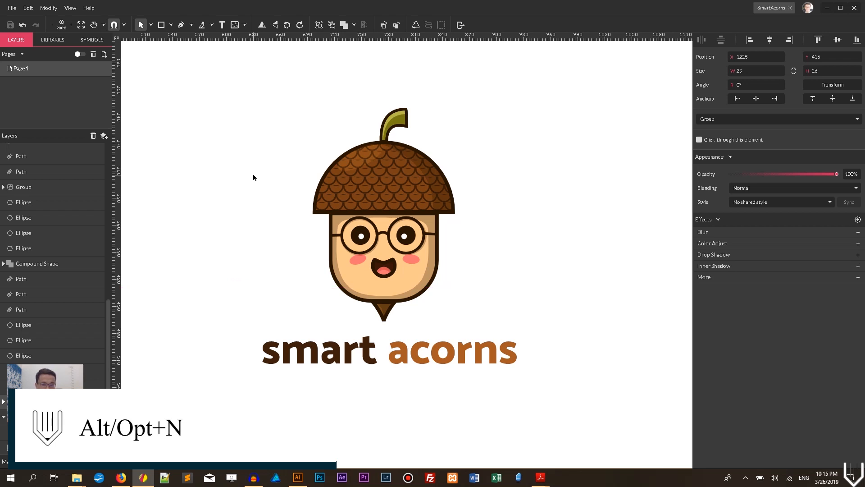
- Create a new design with the Website - Large preset, 1440x900 px
key("alt+n")
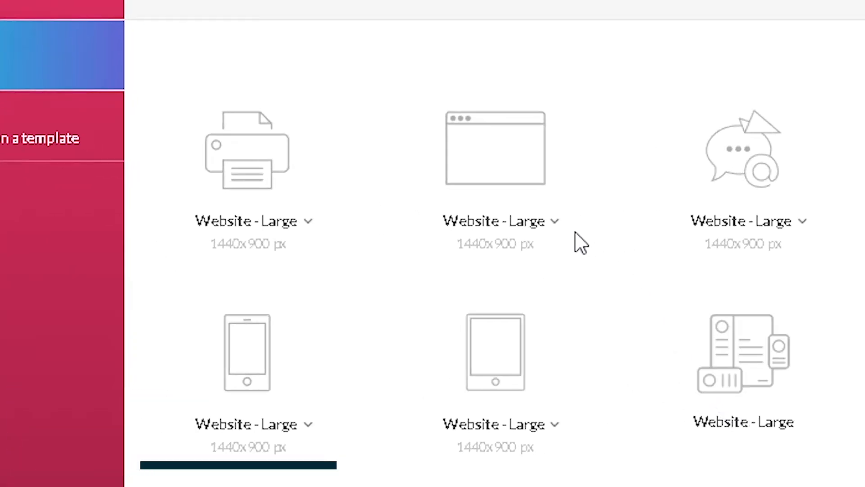
left_click(554, 221)
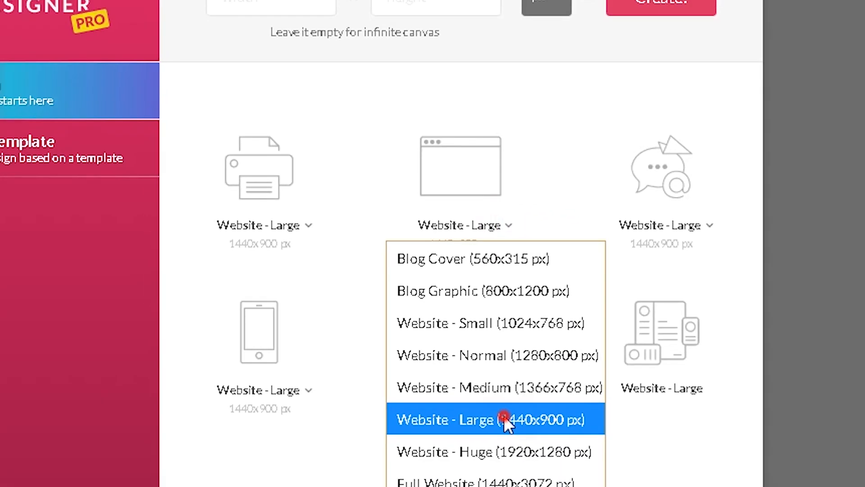
left_click(549, 455)
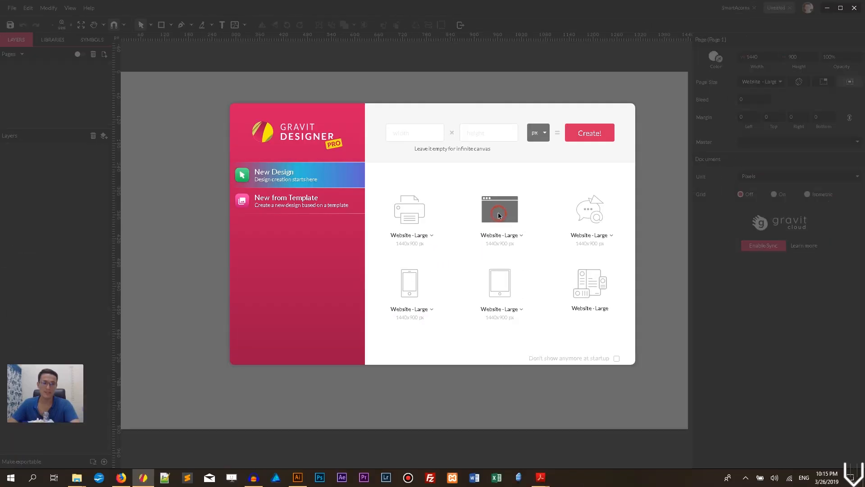
left_click(496, 148)
- Copy the five colour swatches, their hex labels and the small mouth group from the SmartAcorns design into the new untitled design
left_click(735, 9)
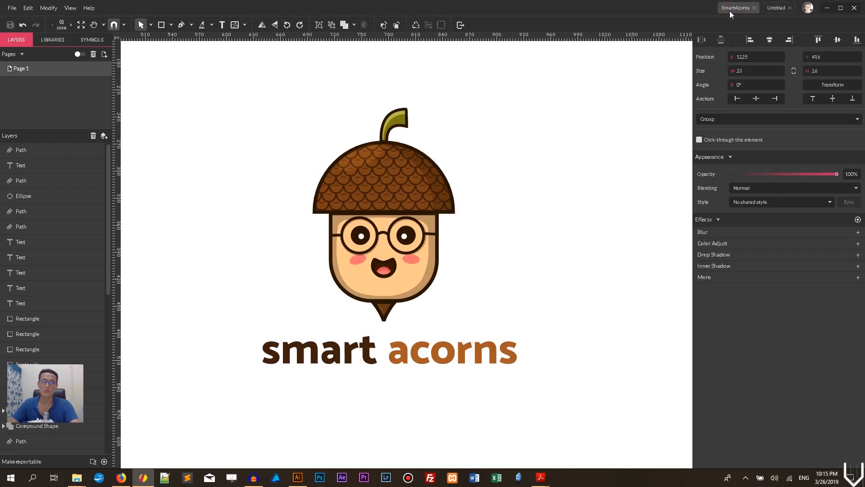
key("space")
left_click_drag(540, 110, 110, 206)
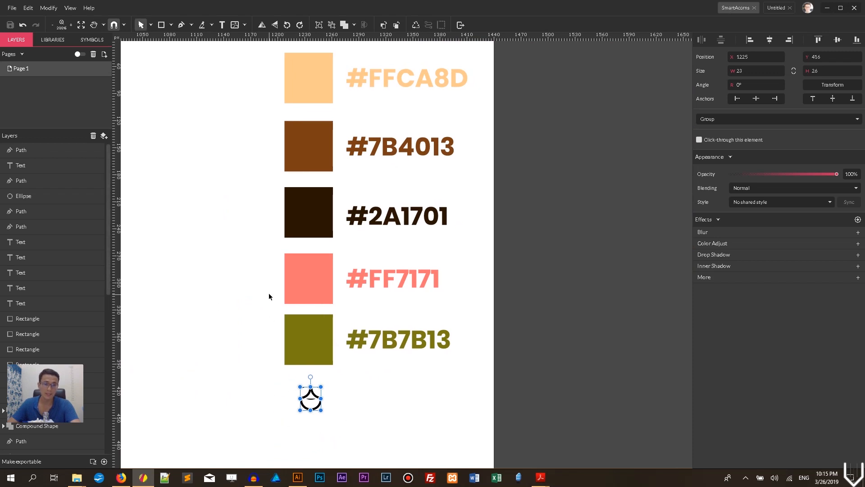
scroll(270, 296, "up", 2)
left_click_drag(243, 80, 468, 459)
scroll(456, 421, "down", 5)
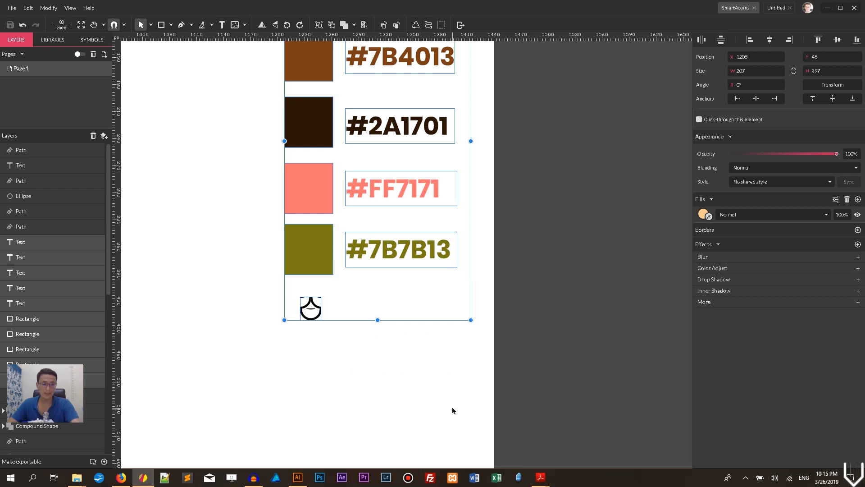
left_click(772, 9)
key("ctrl+v")
left_click(486, 140)
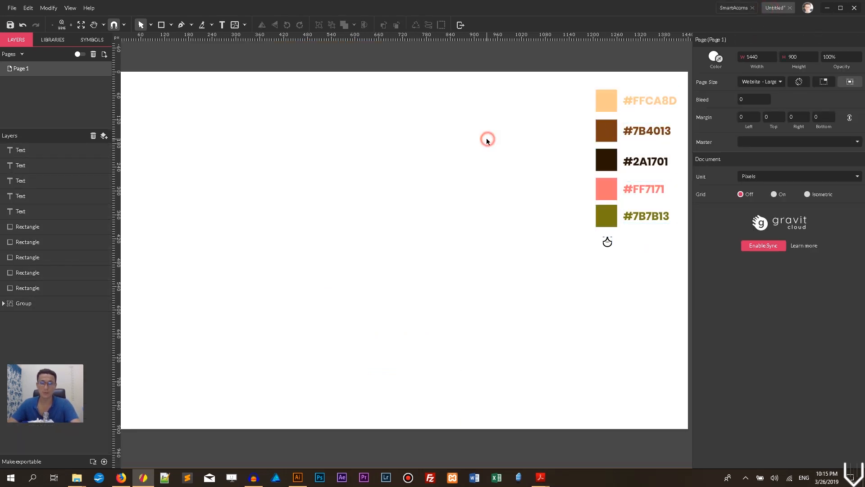
- Place the KawaiiLogo image on the page and rotate it 180° so the sketches stand upright
left_click(8, 9)
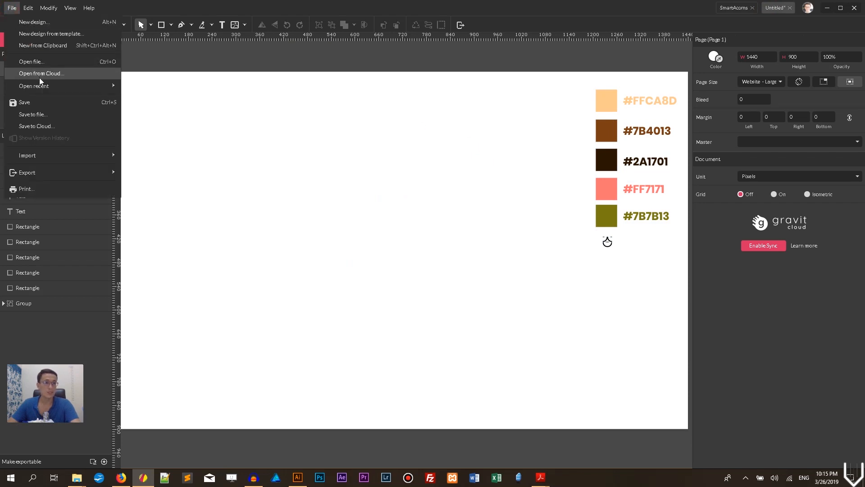
mouse_move(69, 154)
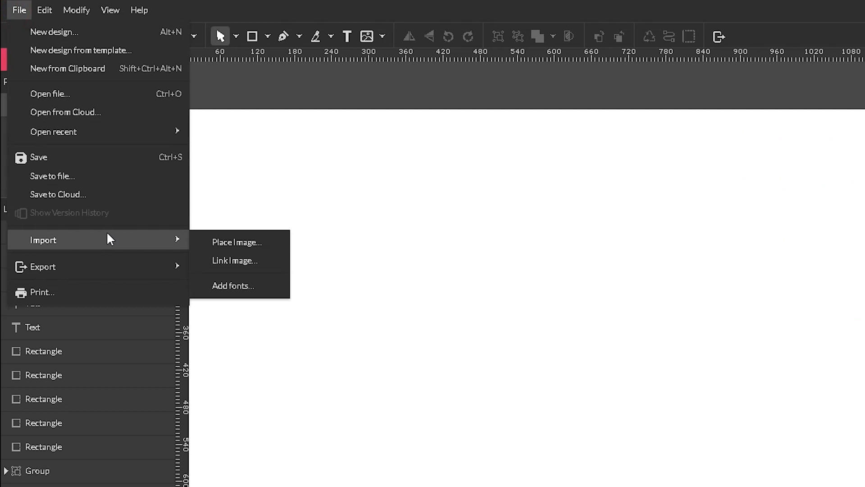
left_click(241, 244)
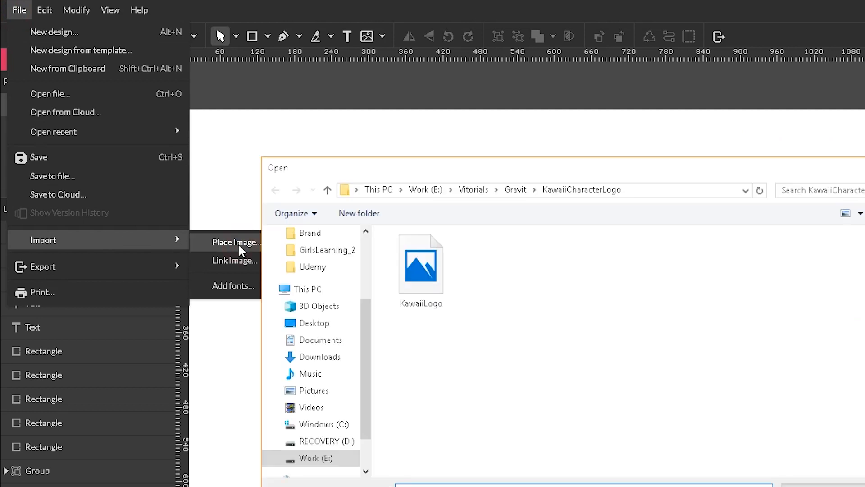
double_click(437, 271)
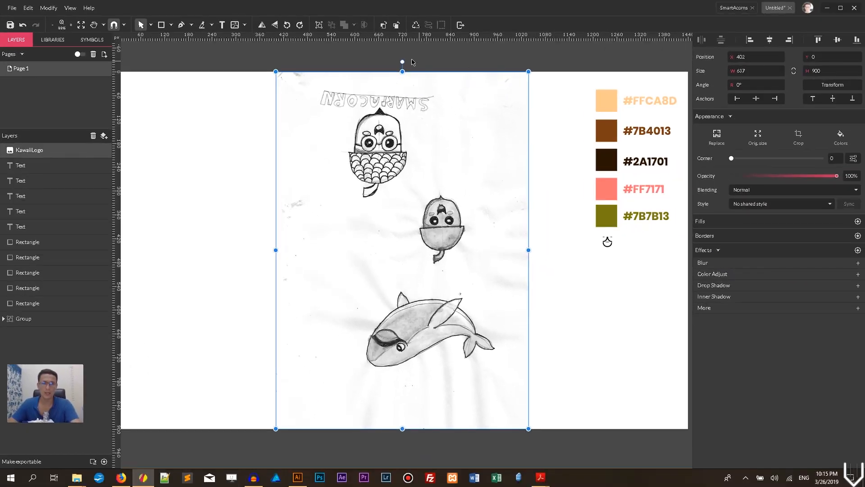
left_click_drag(402, 61, 409, 353)
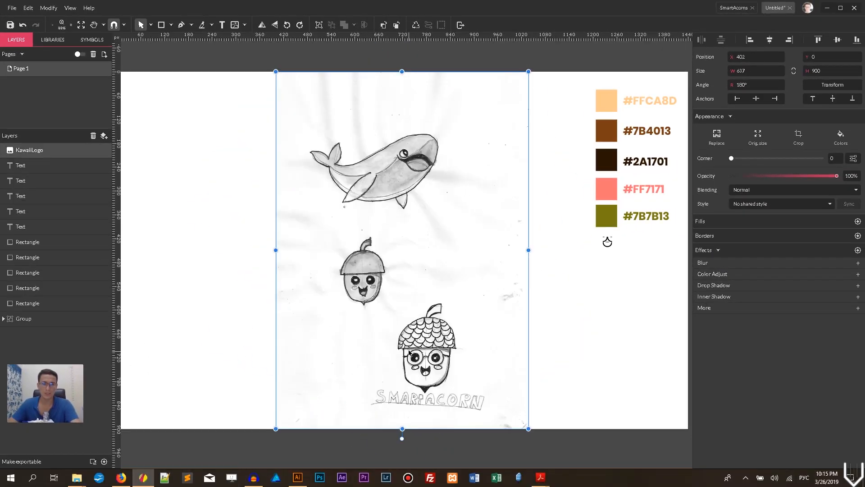
- Crop the KawaiiLogo image to the scaly-capped acorn sketch and its SMARTACORN lettering
left_click_drag(414, 71, 417, 302)
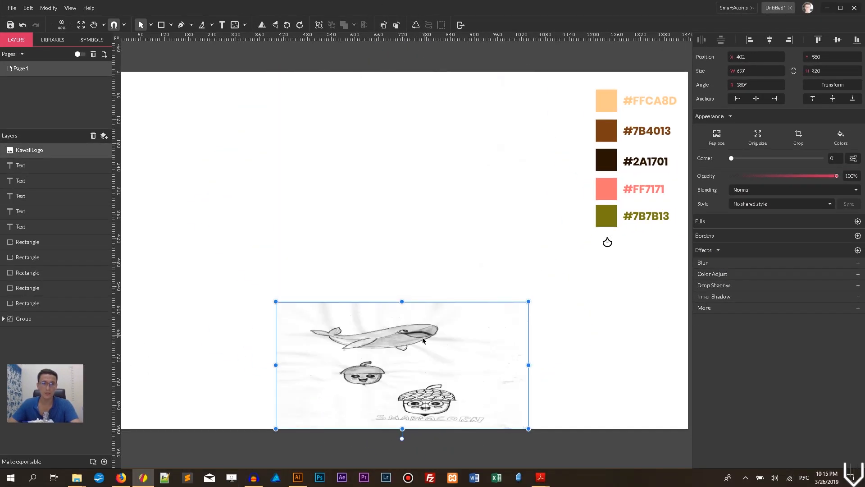
key("ctrl+z")
left_click(799, 134)
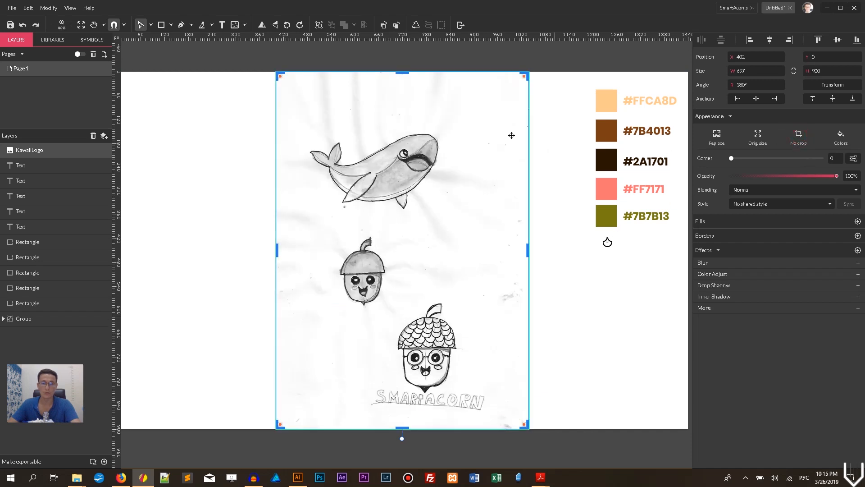
left_click_drag(401, 72, 402, 297)
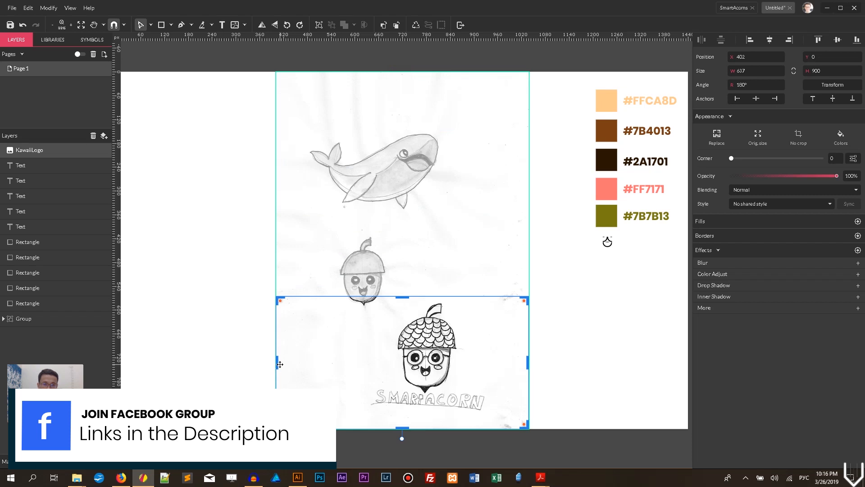
left_click_drag(276, 363, 365, 363)
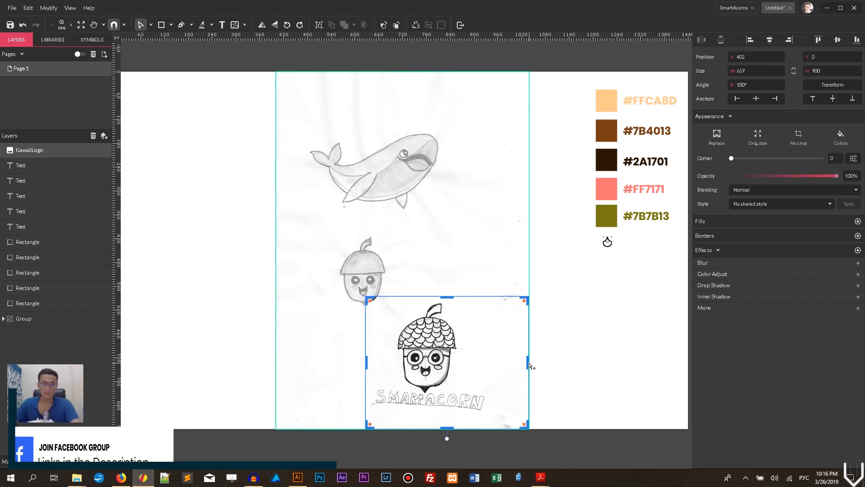
left_click(499, 134)
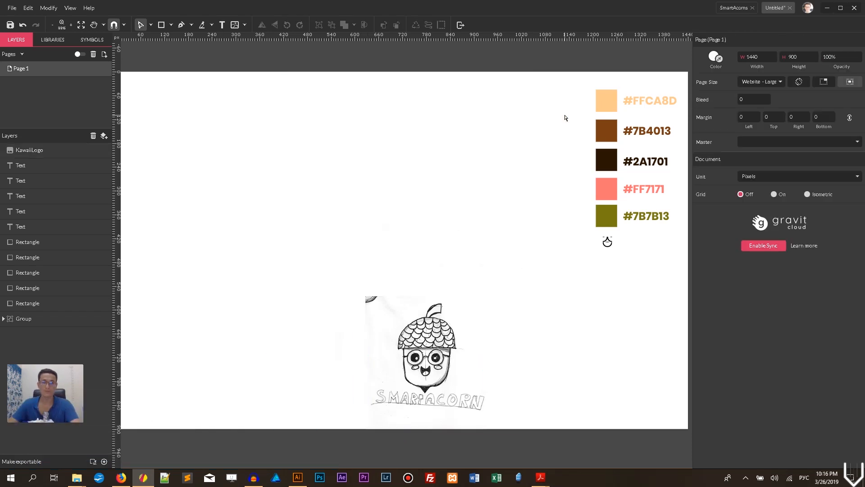
- Move the cropped acorn sketch up the page to about X 602, Y 142
left_click(151, 25)
left_click(152, 36)
left_click_drag(418, 356, 417, 186)
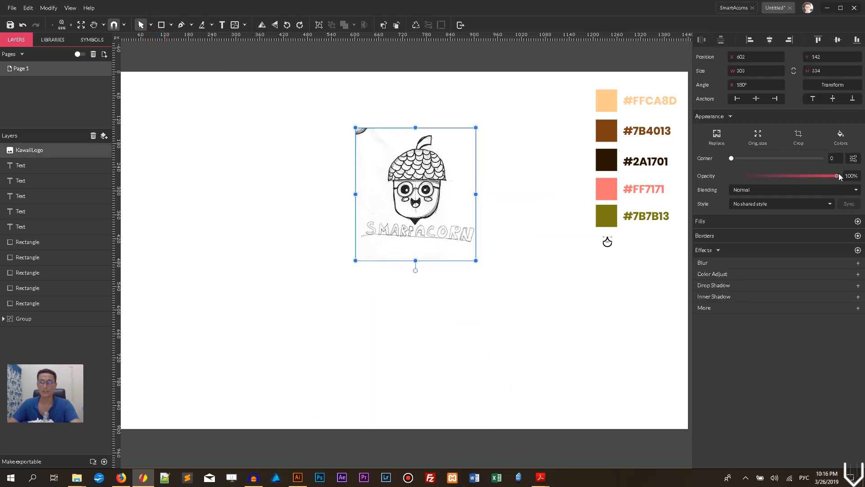
- Lower the acorn sketch's opacity so it looks faded, and lock the KawaiiLogo layer
left_click_drag(837, 176, 784, 179)
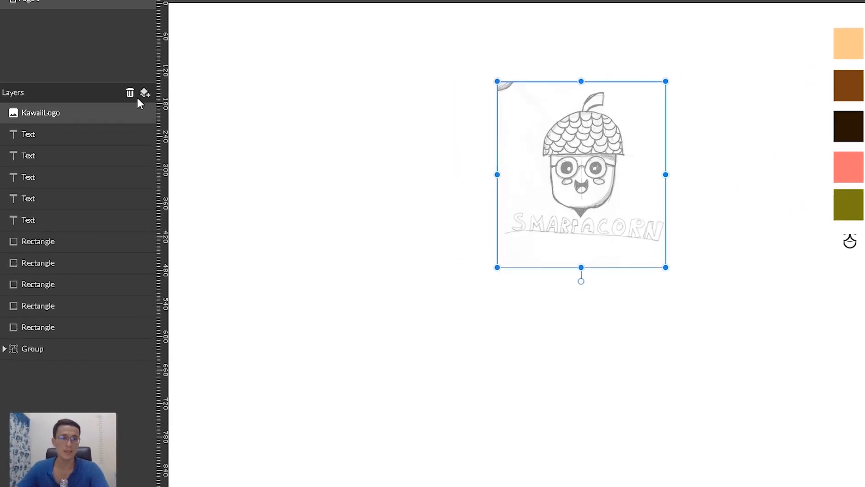
mouse_move(135, 114)
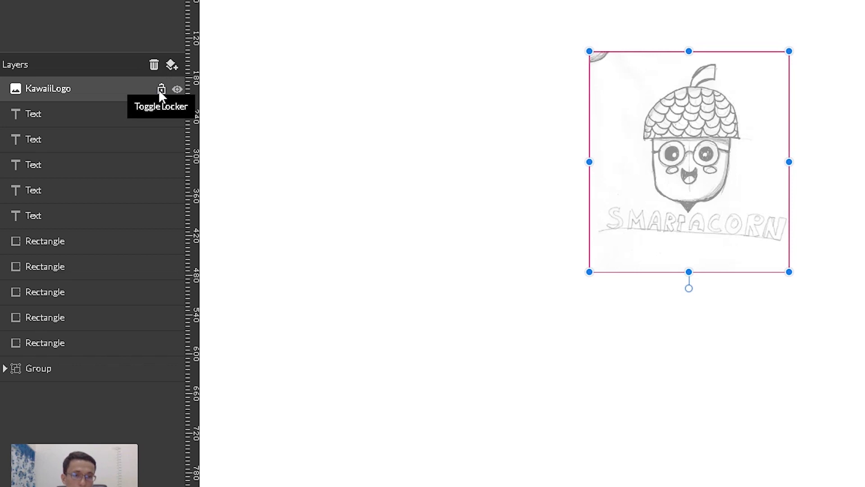
left_click(161, 89)
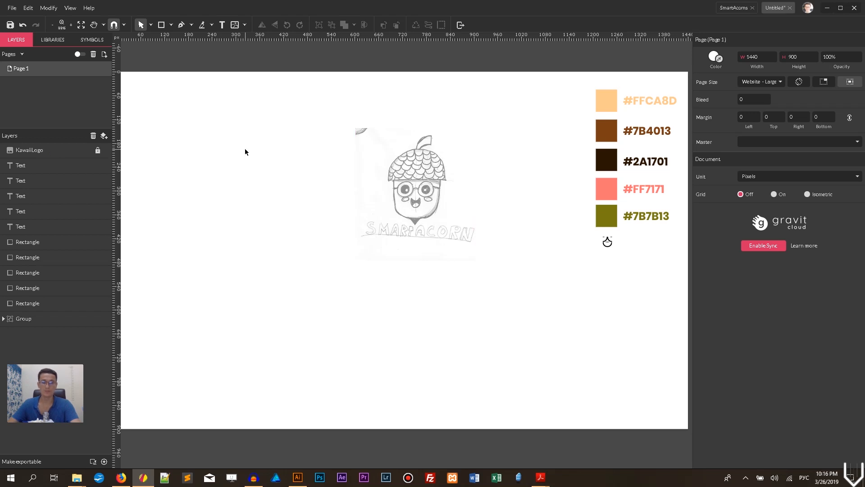
- Draw a rectangle about 119 by 98 px over the face of the acorn sketch, directly below the cap
key("ctrl+plus")
key("ctrl+plus")
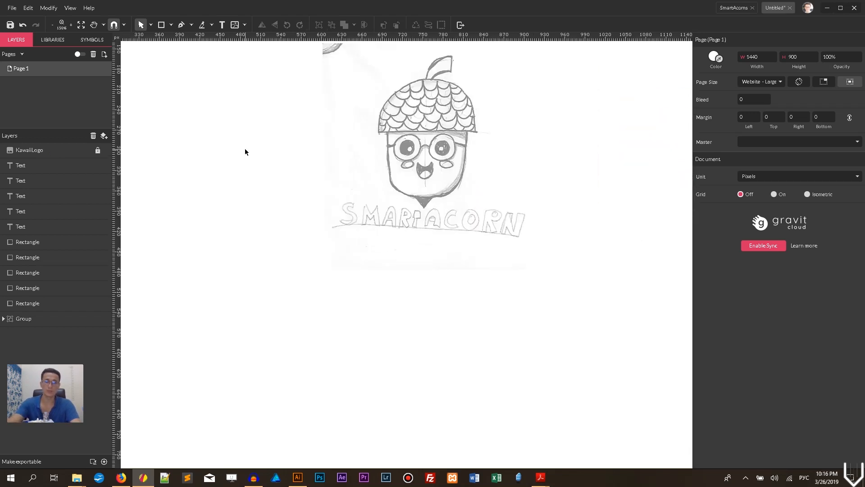
key("h")
left_click_drag(510, 88, 494, 182)
key("v")
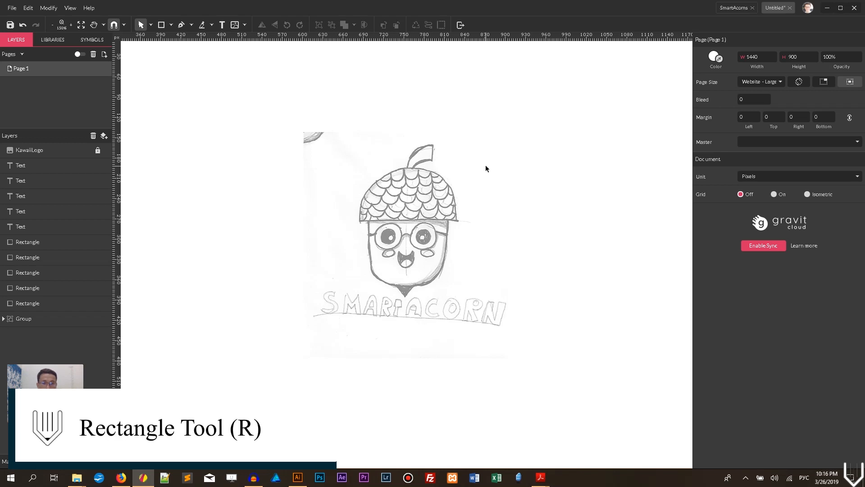
left_click(171, 25)
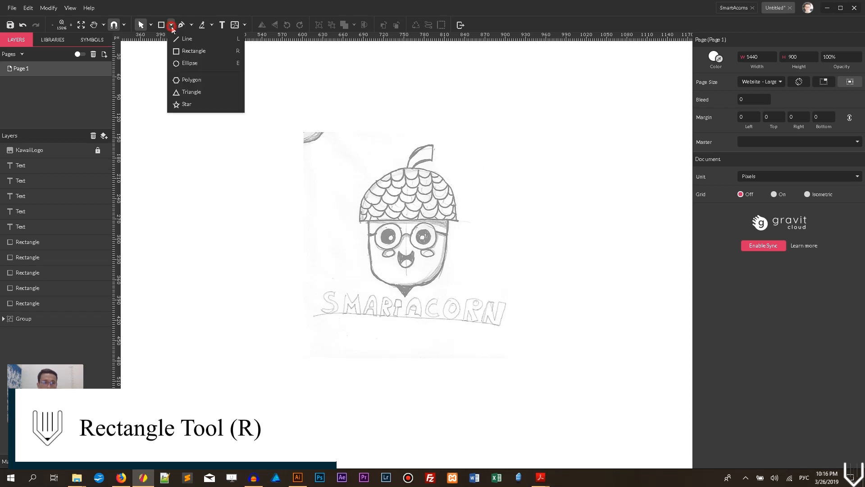
left_click(180, 51)
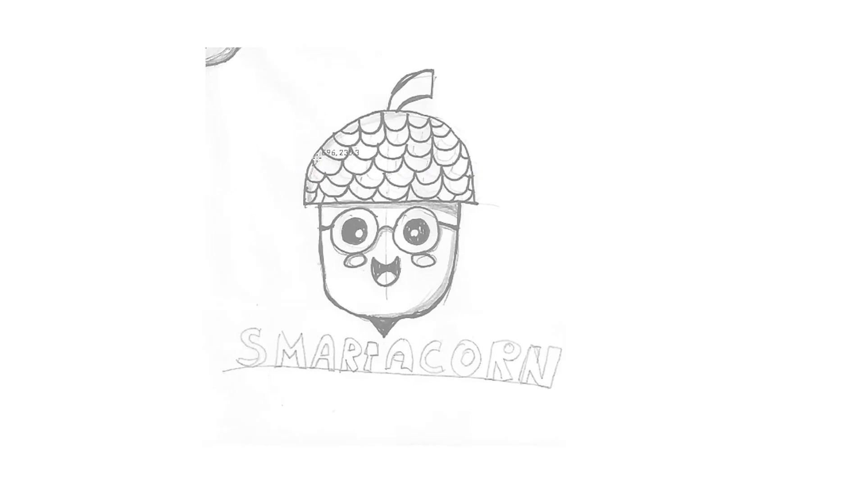
left_click_drag(316, 157, 461, 325)
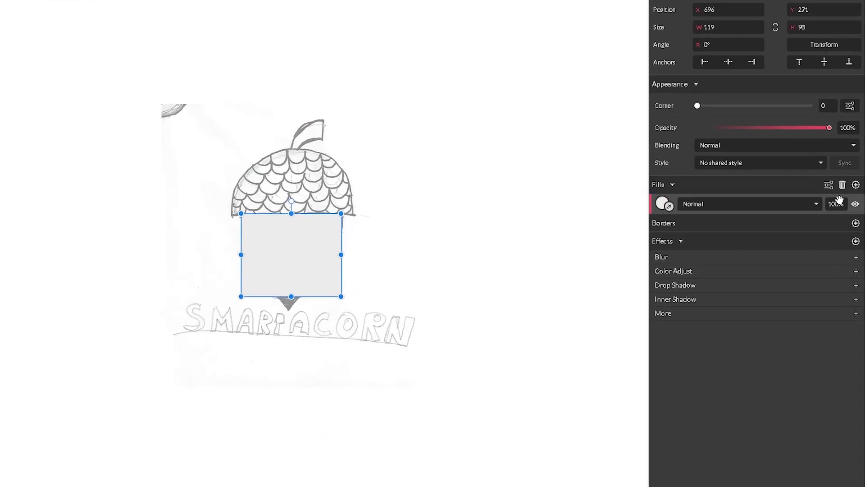
- Remove the face rectangle's fill and give it a black border with a width of 4
left_click(841, 185)
left_click(842, 175)
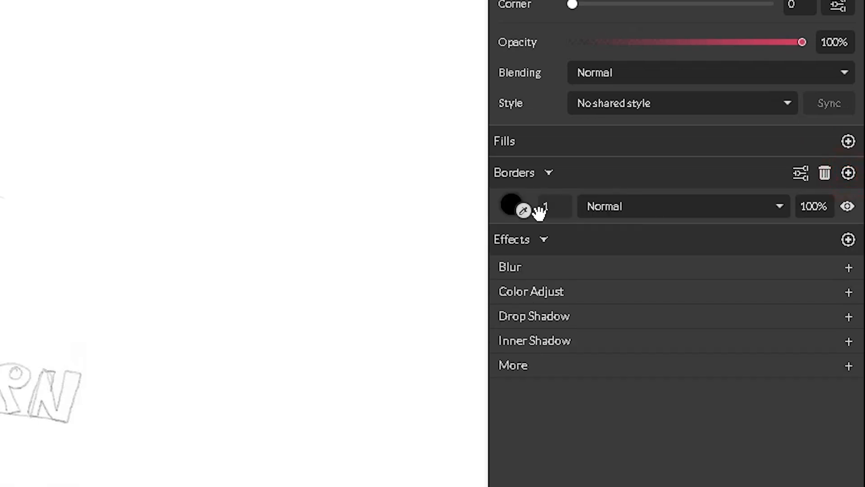
left_click(557, 206)
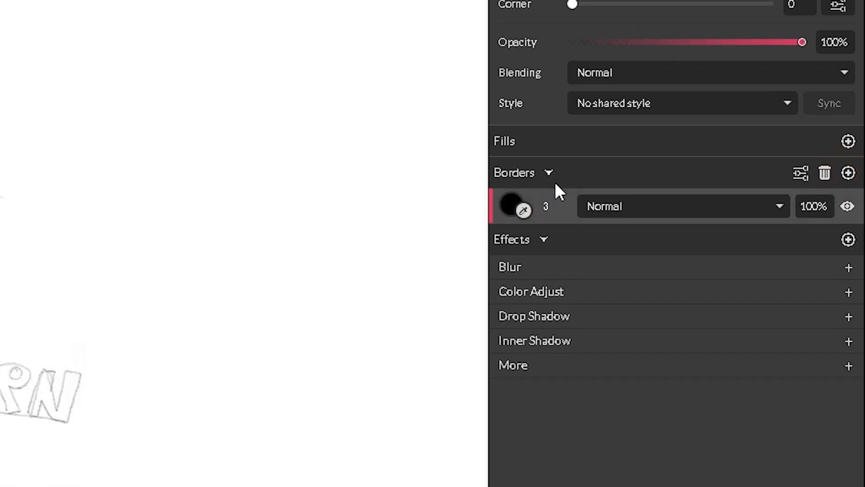
type("3")
key("BackSpace")
type("4")
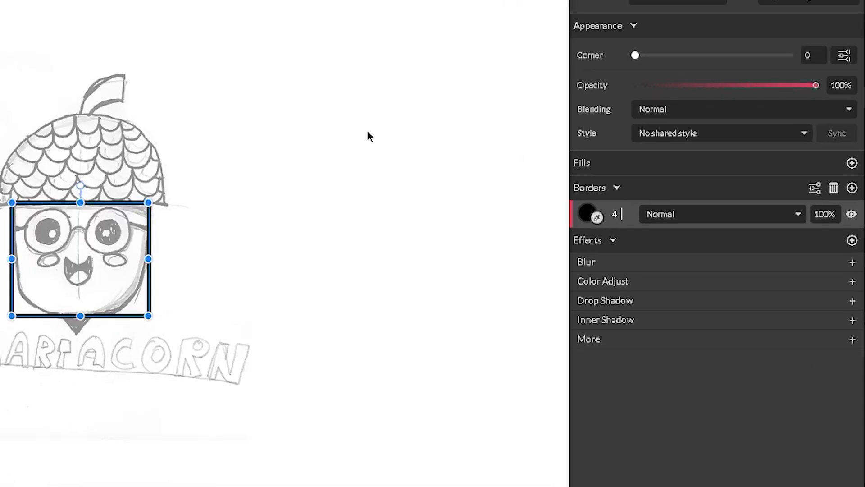
- Set the face rectangle's border to the dark brown #2A1701 by sampling the palette swatch
left_click(224, 106)
left_click(88, 219)
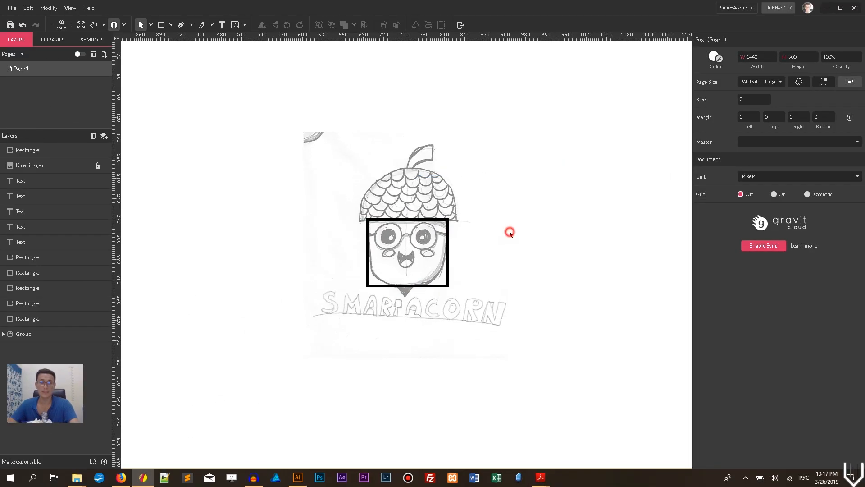
left_click_drag(498, 218, 388, 272)
key("space")
left_click_drag(576, 203, 425, 223)
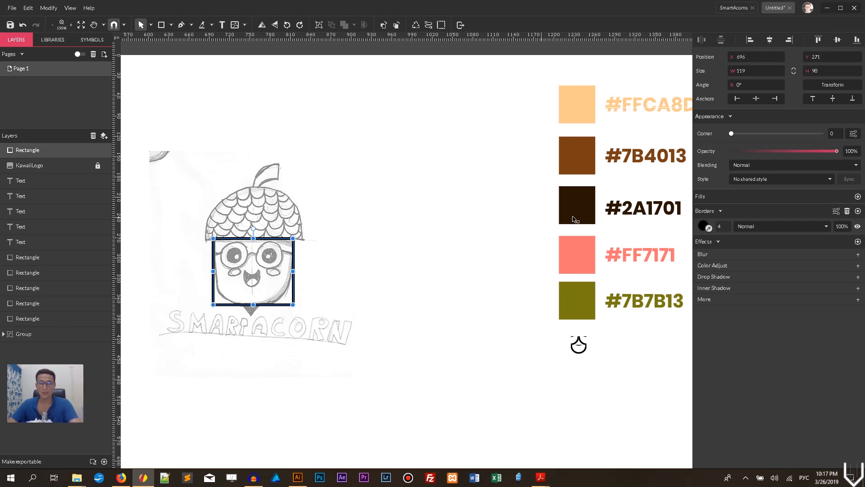
left_click(709, 228)
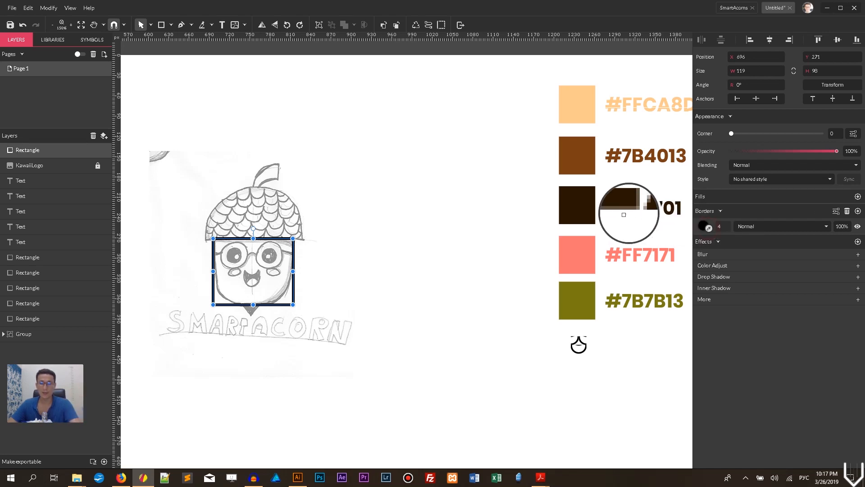
left_click(573, 212)
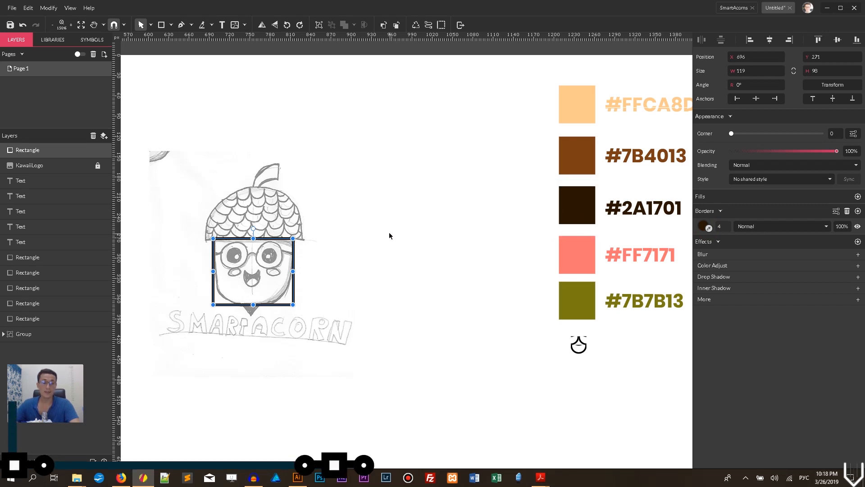
- Convert the face rectangle to a path and round its two lower corners with a corner radius of 56
key("ctrl+shift+p")
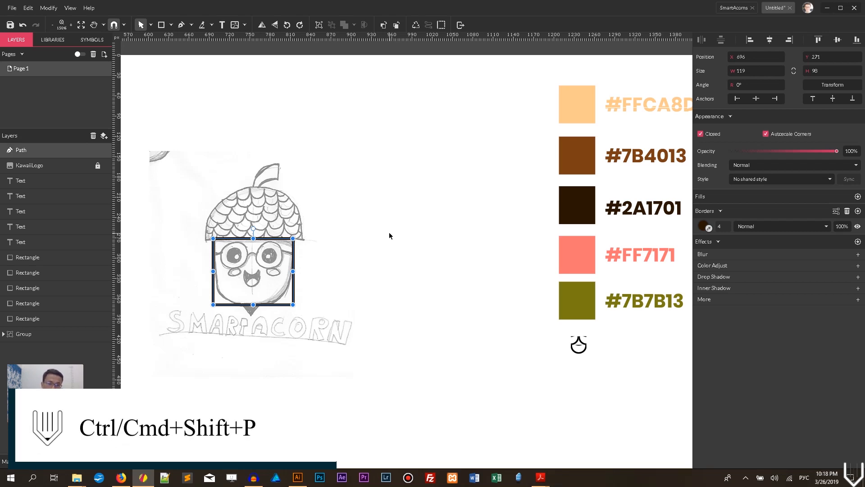
key("ctrl+plus")
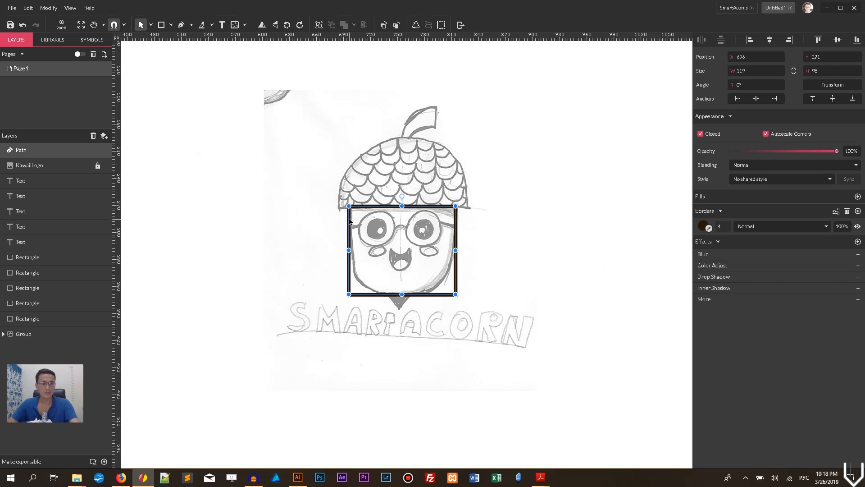
key("alt+shift")
key("d")
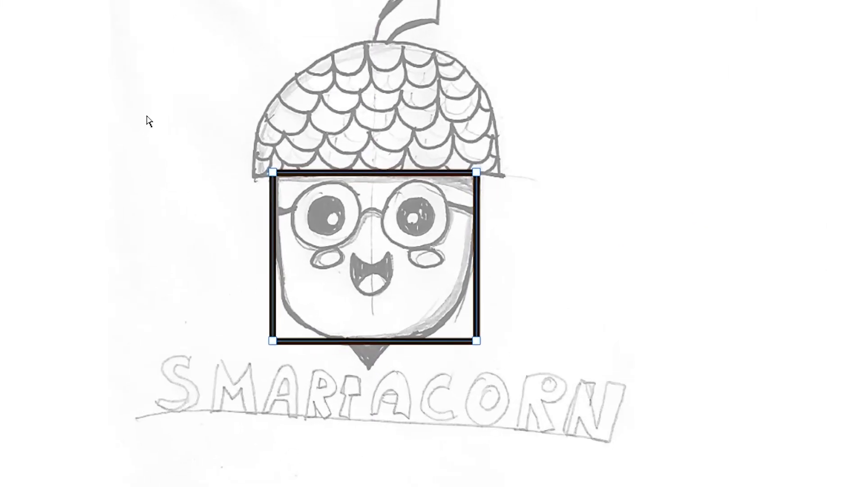
left_click_drag(220, 299, 562, 405)
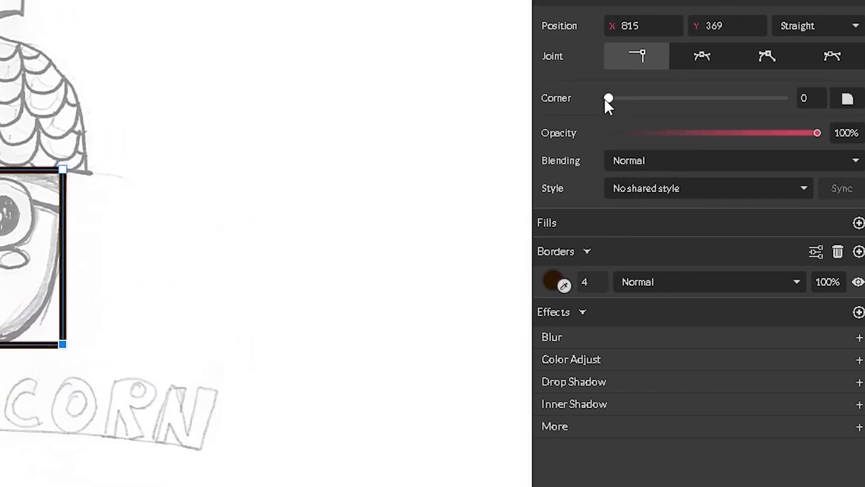
left_click_drag(608, 98, 708, 100)
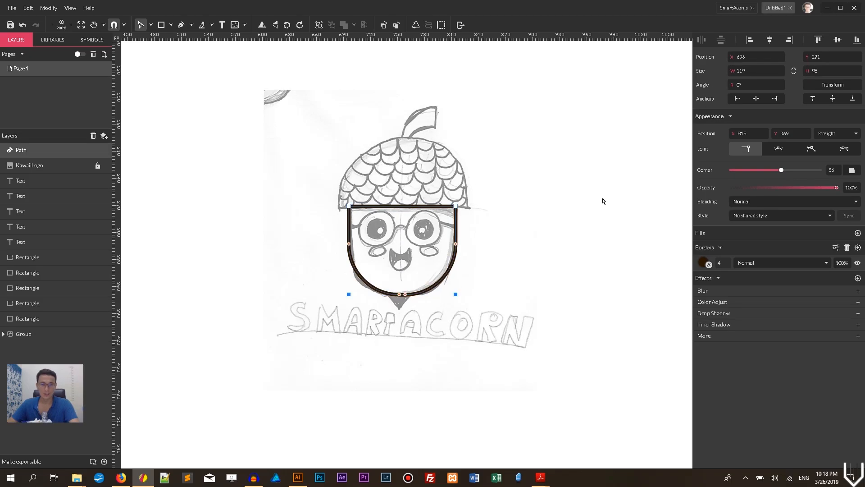
left_click(534, 200)
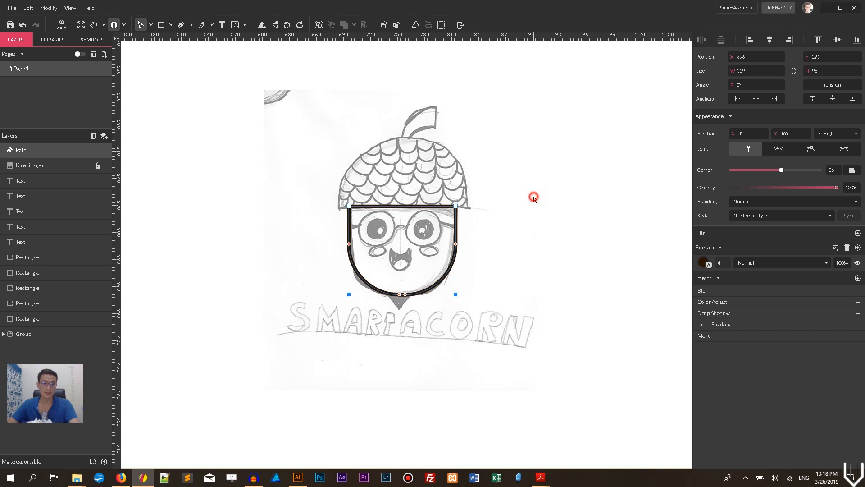
- Draw a circle about 145 px in diameter that follows the dome of the acorn cap in the sketch
left_click(151, 24)
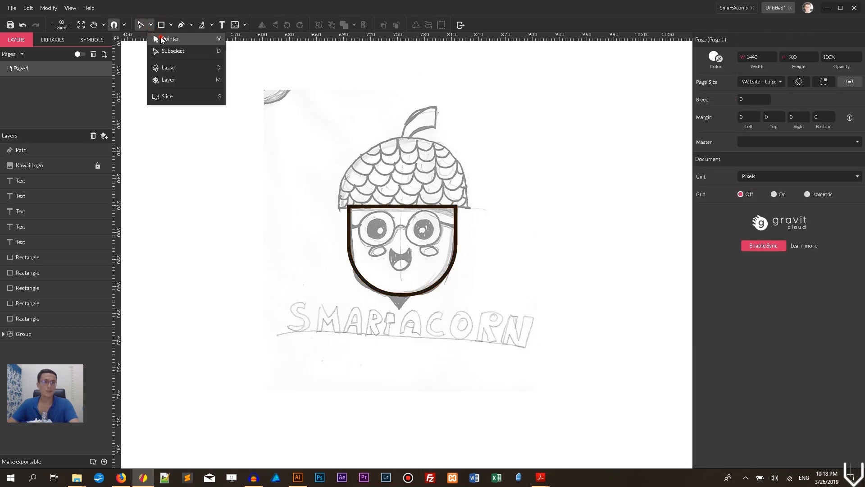
left_click(171, 25)
left_click(189, 63)
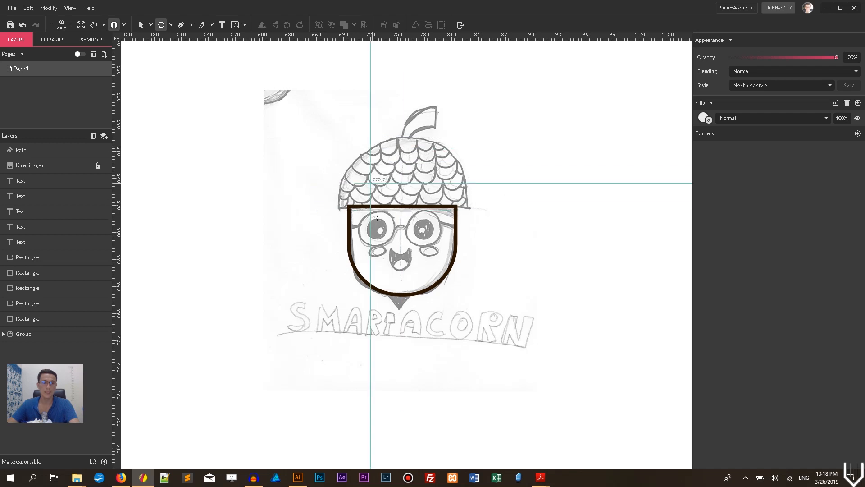
mouse_move(406, 206)
left_mouse_down()
mouse_move(433, 276)
mouse_move(431, 270)
left_mouse_up()
left_click_drag(440, 200, 440, 195)
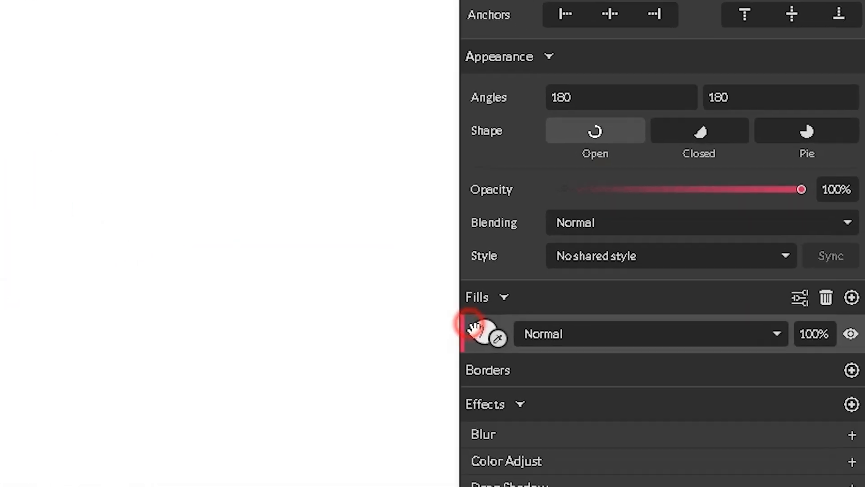
- Remove the cap circle's fill and give it a black border with a width of 4
left_click(823, 310)
left_click(851, 346)
left_click(493, 382)
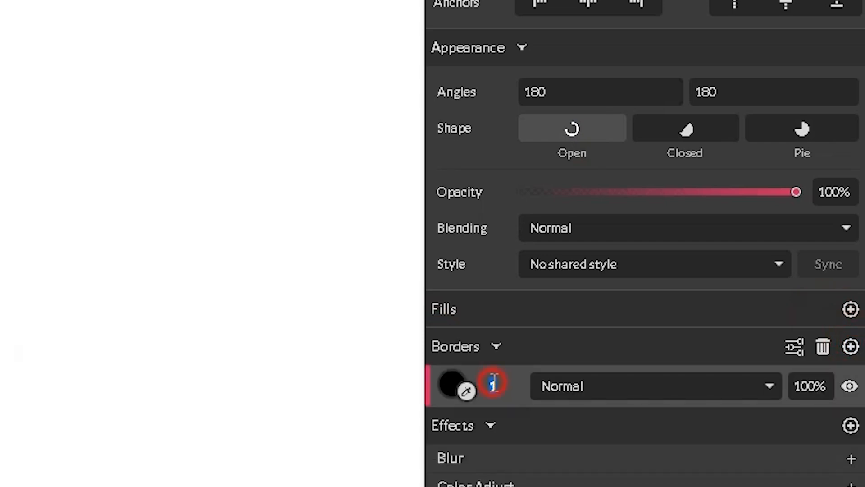
type("4")
- Set the cap circle's end angle to 0 and its shape to Pie to make a closed half-circle
left_click(752, 93)
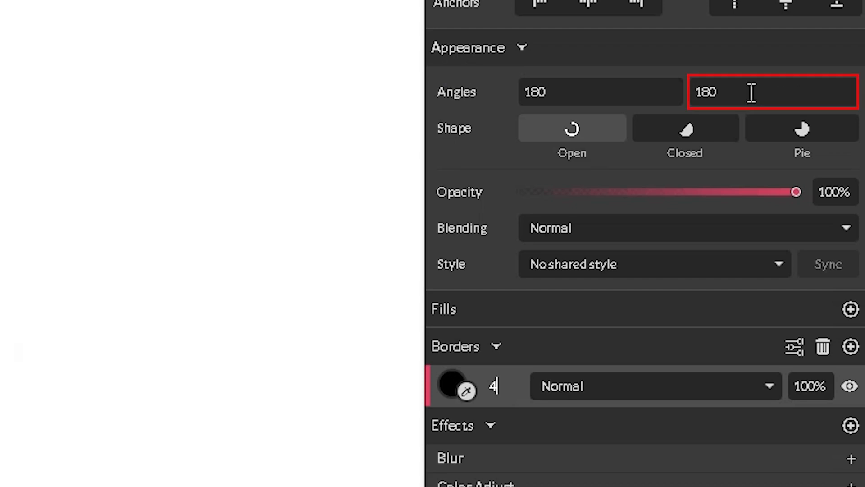
left_click(751, 93)
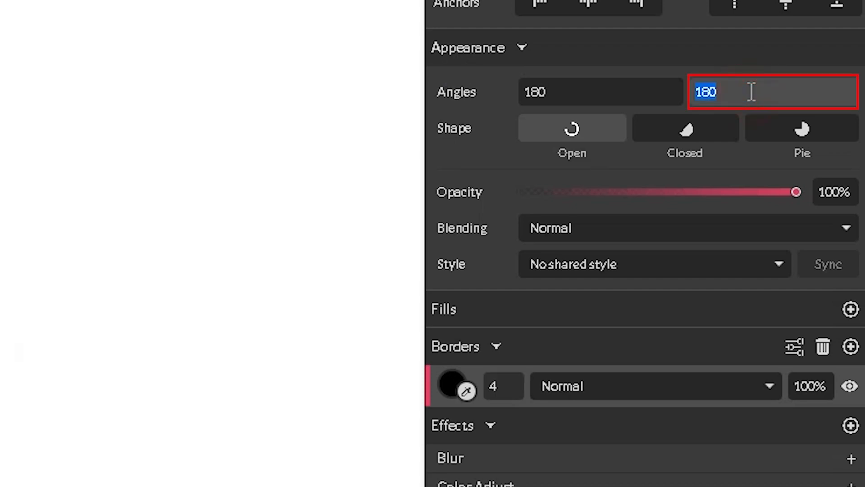
key("BackSpace")
type("0")
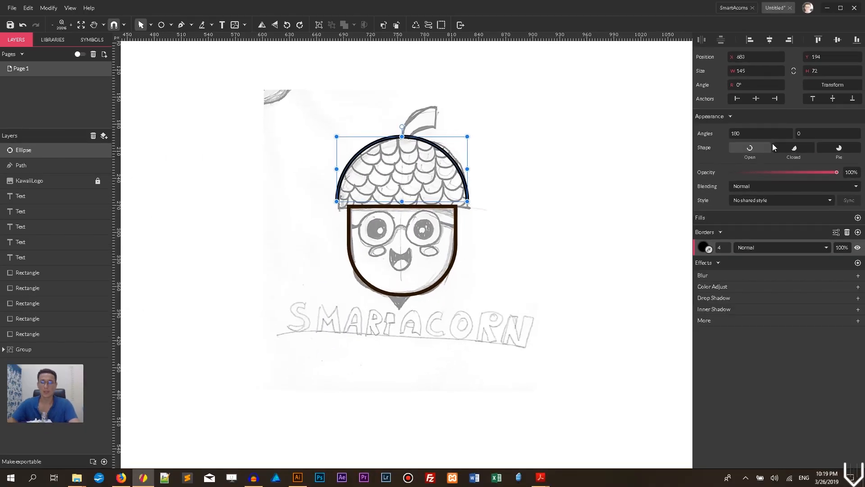
left_click(843, 149)
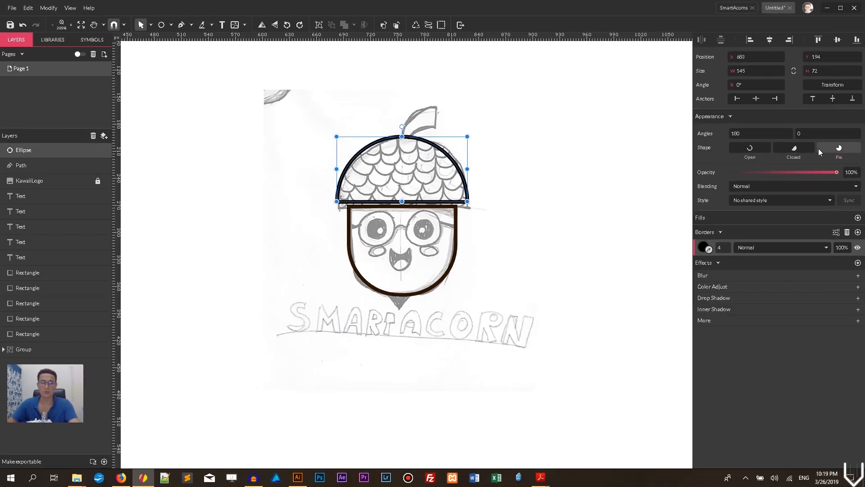
left_click(557, 168)
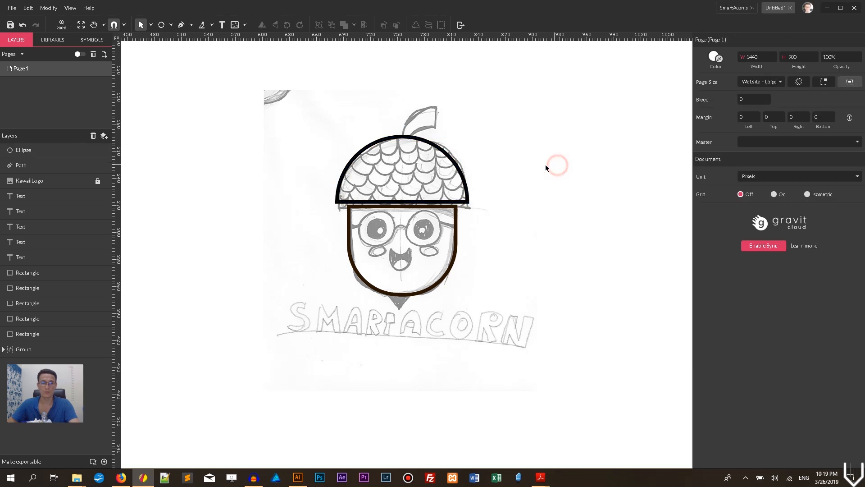
- Move the cap half-circle down to Y 199, onto the face's upper edge, and sample the face outline's dark brown for its border
left_click(467, 190)
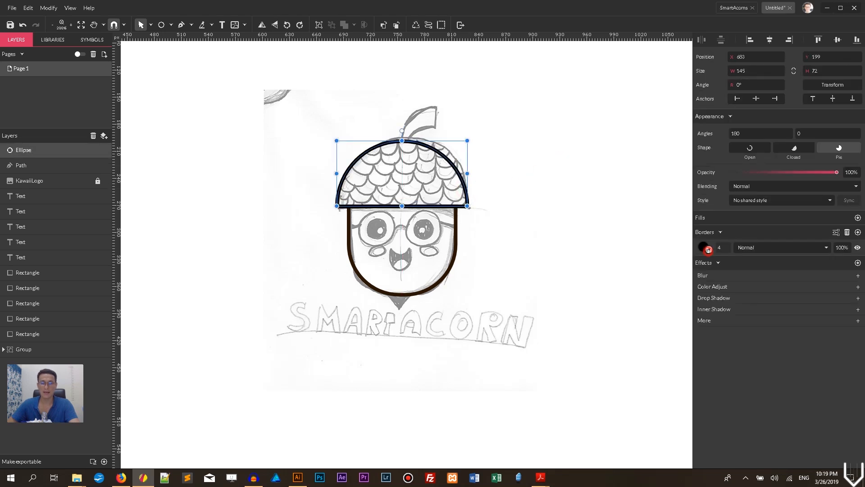
left_click(453, 228)
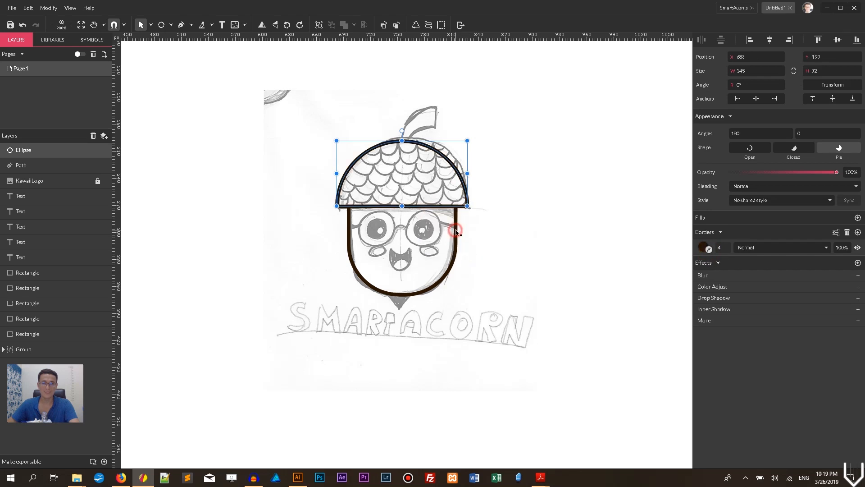
left_click(506, 218)
- Duplicate the cap half-circle in place
left_click(466, 192)
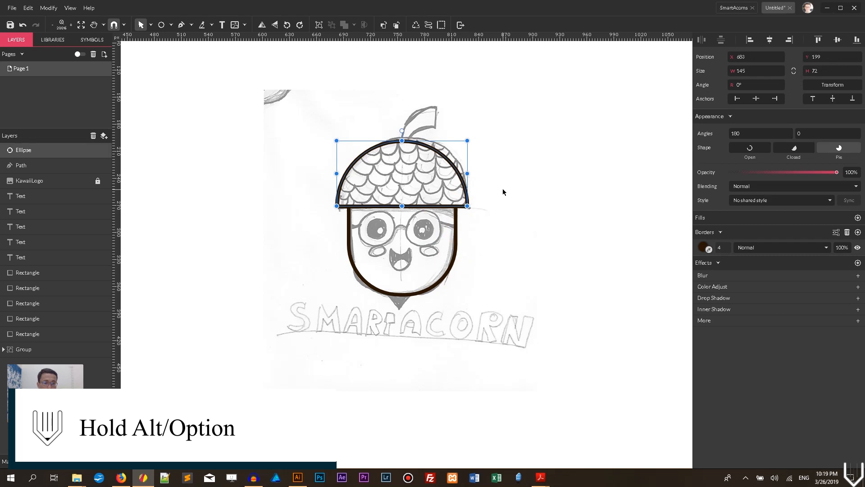
key("ctrl+d")
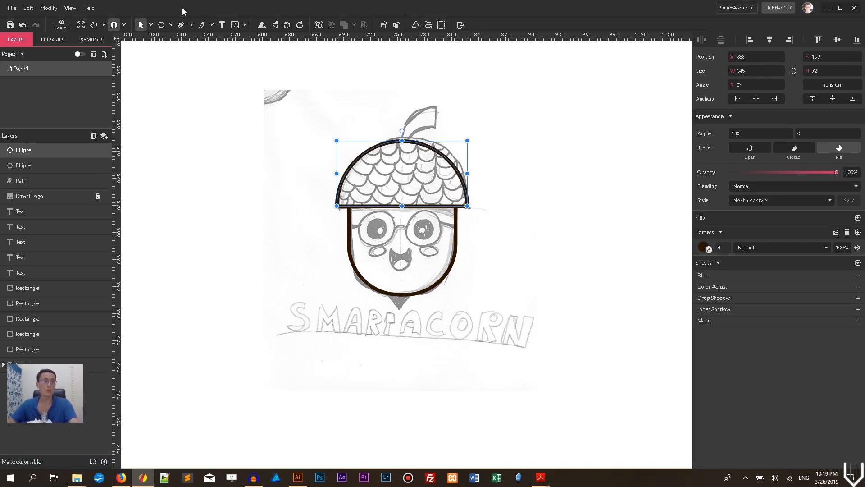
left_click(28, 8)
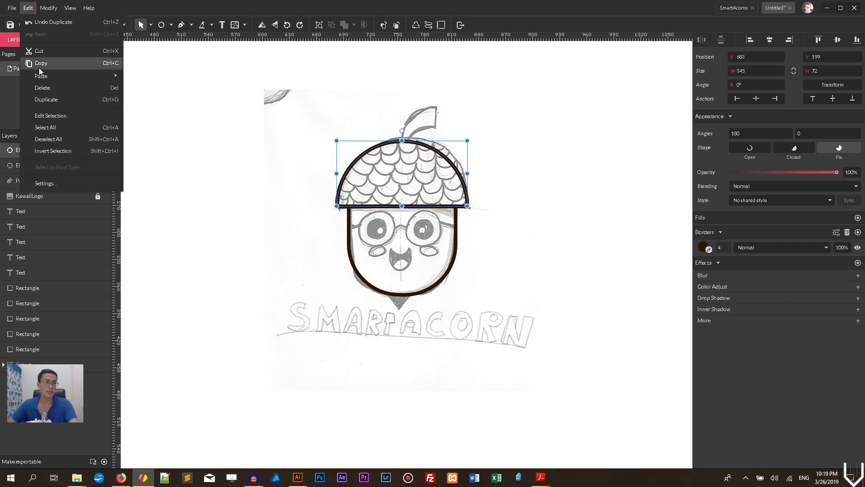
left_click(430, 84)
left_click(425, 146)
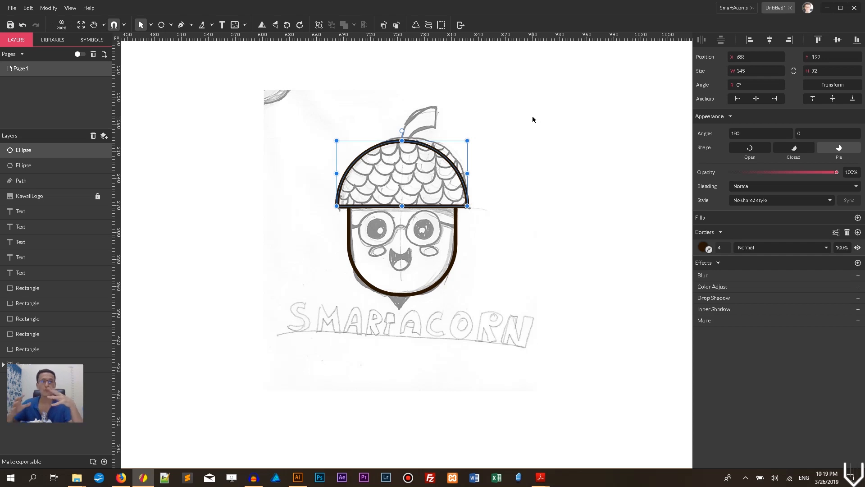
- Move the small scale-pattern group from below the colour swatches to about X 934, Y 200, beside the acorn sketch
key("space")
left_click_drag(505, 121, 240, 118)
left_click_drag(529, 229, 526, 196)
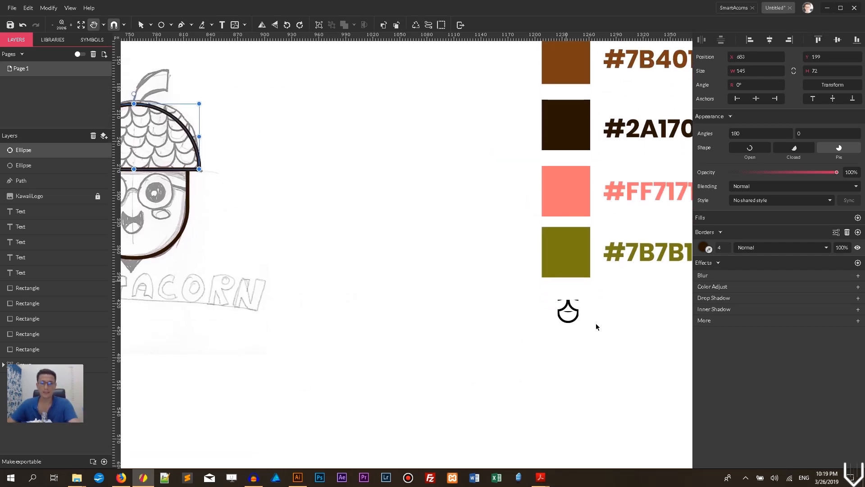
left_click(570, 309)
left_click_drag(570, 308, 308, 117)
key("space")
left_click_drag(253, 166, 361, 249)
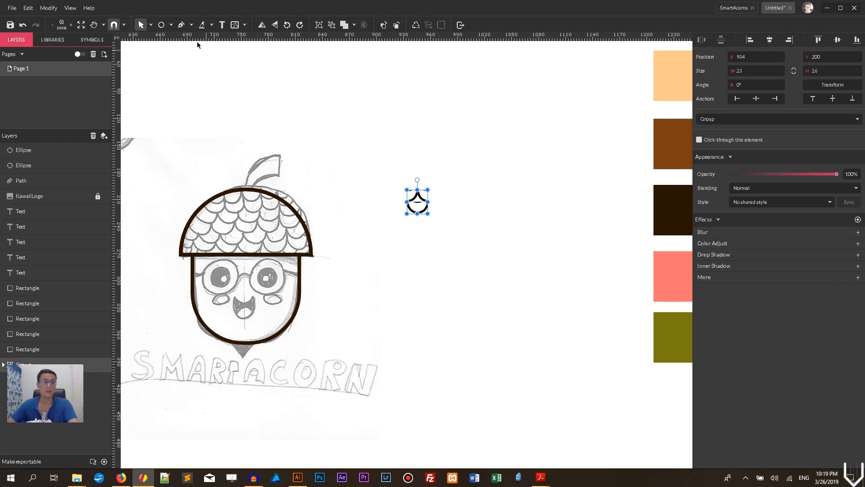
- Draw a circle about 30 px in diameter above the scale-pattern group, with no fill and a black border of width 3
left_click(171, 25)
left_click(196, 64)
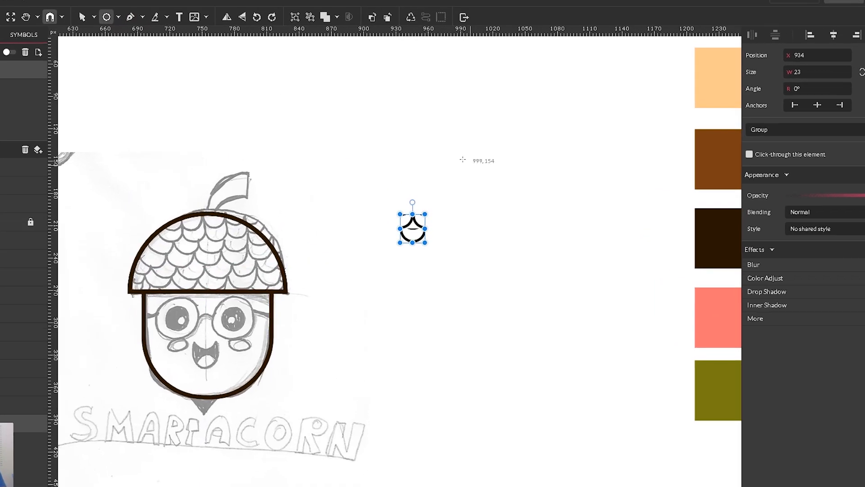
left_click_drag(409, 122, 420, 142)
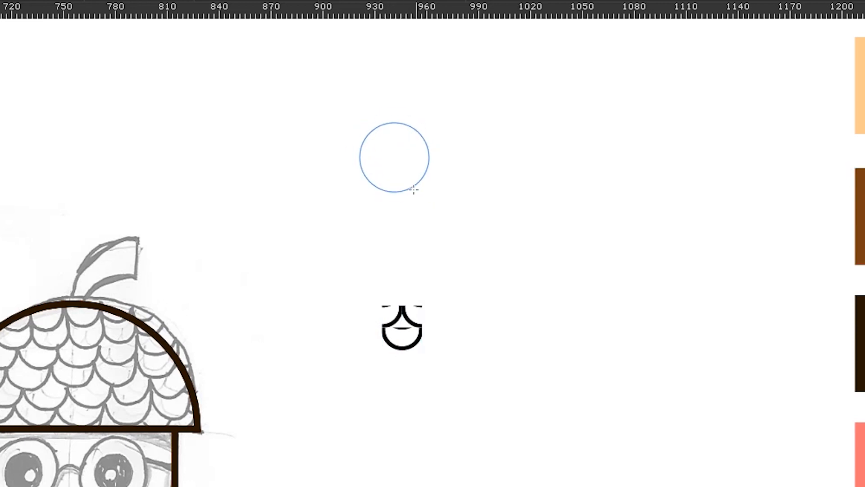
left_click_drag(413, 190, 411, 184)
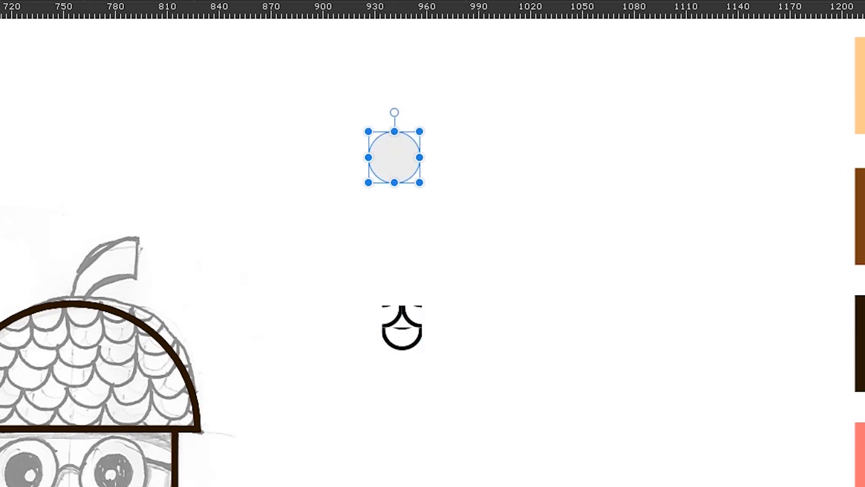
key("slash")
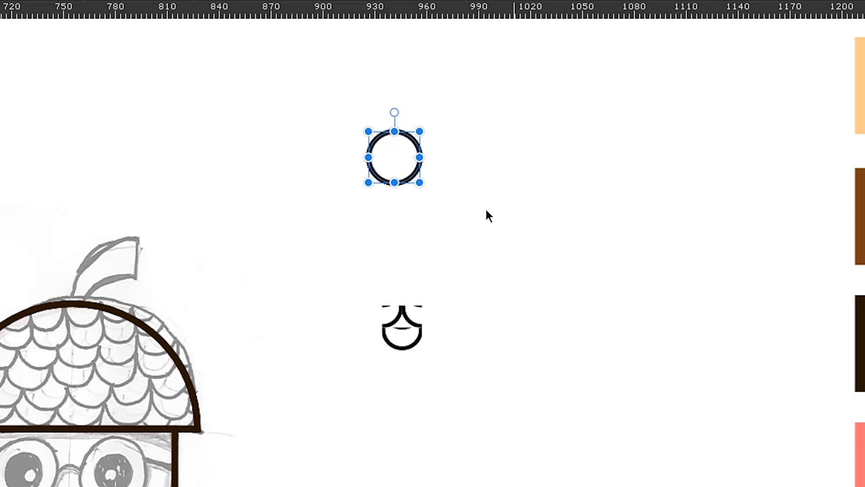
- Make the small circle an open half-circle with an end angle of 0, and rotate it 180° so it curves downward
key("ctrl+plus")
key("ctrl+plus")
key("ctrl+plus")
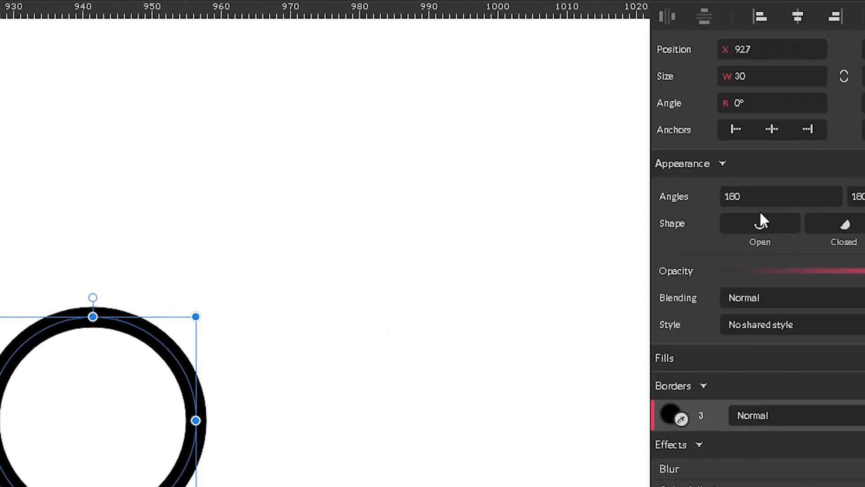
left_click(649, 224)
left_click(756, 197)
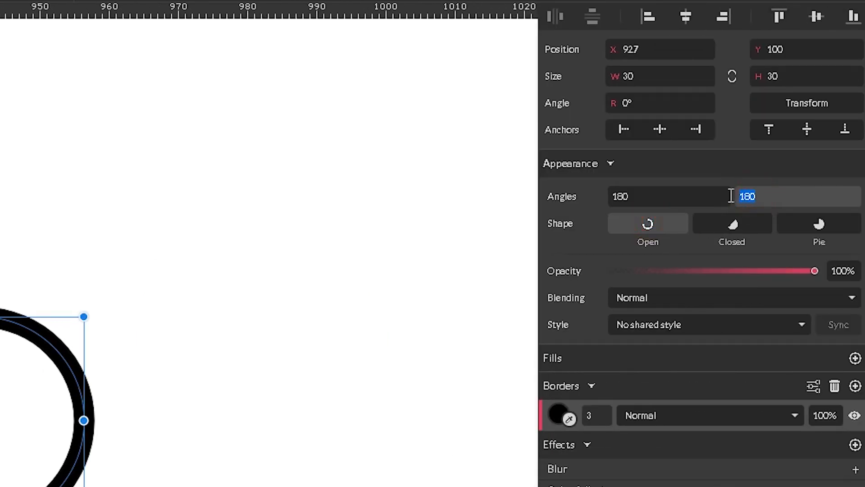
key("BackSpace")
type("0")
key("Return")
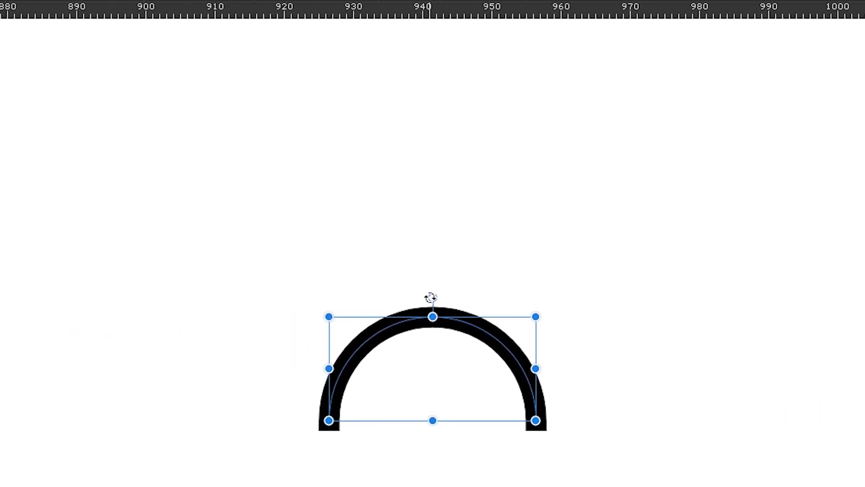
mouse_move(431, 296)
left_mouse_down()
mouse_move(495, 434)
mouse_move(458, 461)
mouse_move(437, 463)
left_mouse_up()
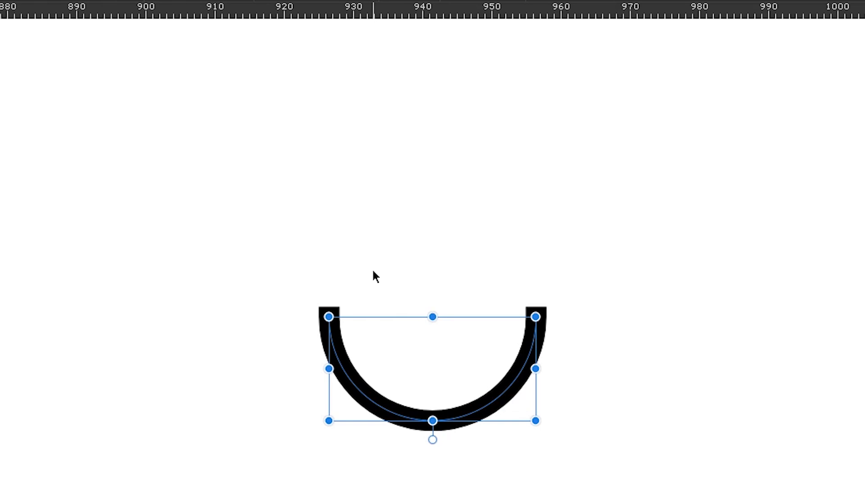
- Give the half-circle's border the dark brown of the acorn outline and place a duplicate directly above it at about Y 86
scroll(473, 349, "right", 6)
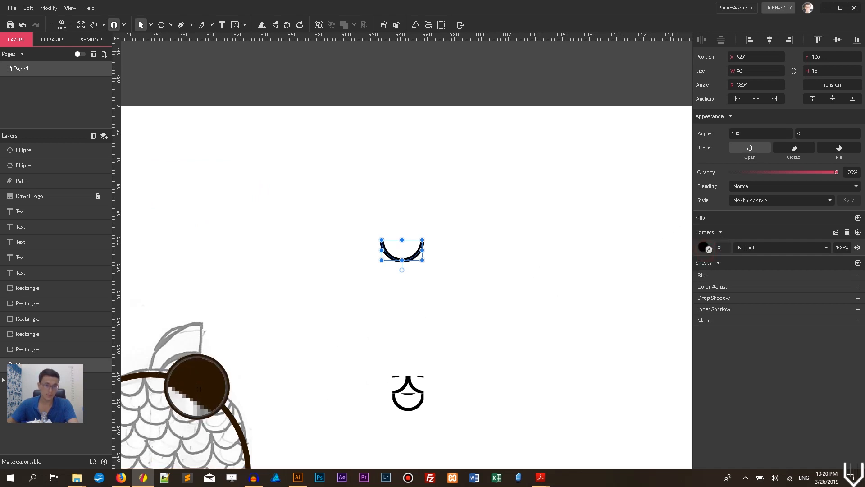
left_click(200, 386)
key("ctrl+plus")
key("ctrl+plus")
key("ctrl+plus")
key("ctrl+minus")
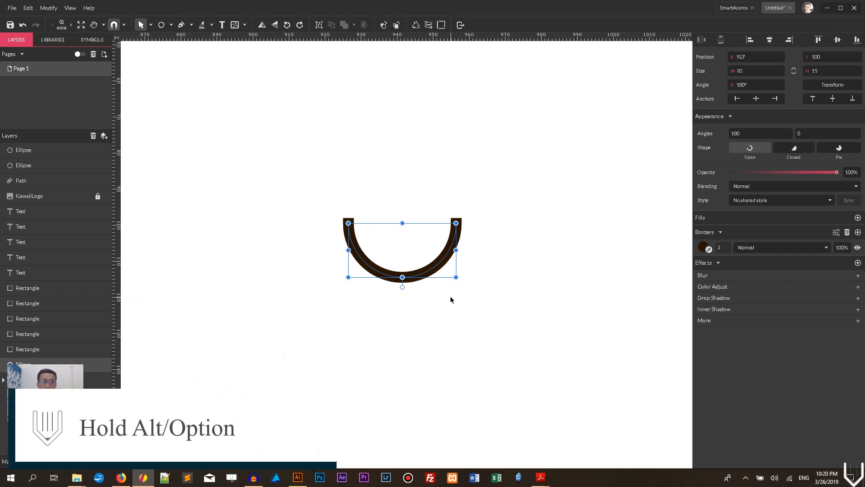
left_click_drag(423, 283, 401, 247)
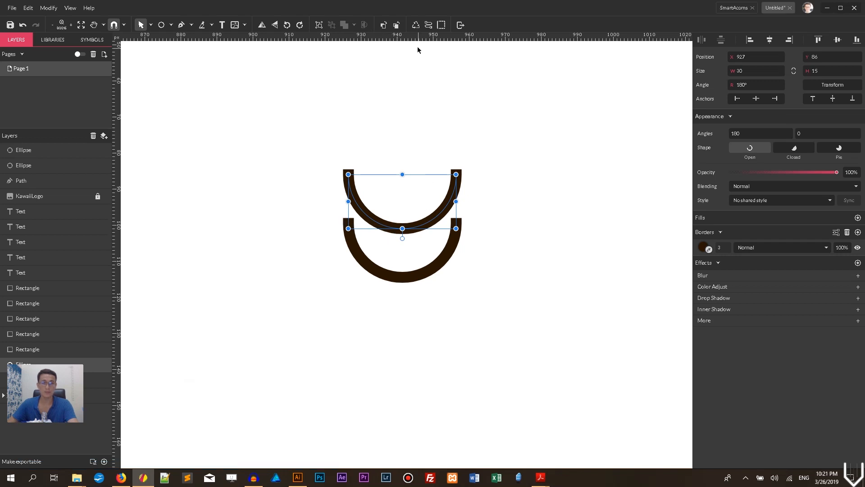
- Add a horizontal guide along the lower half-circle's top edge and move the upper half-circle up until its curve's bottom sits on the guide
left_click_drag(412, 41, 402, 216)
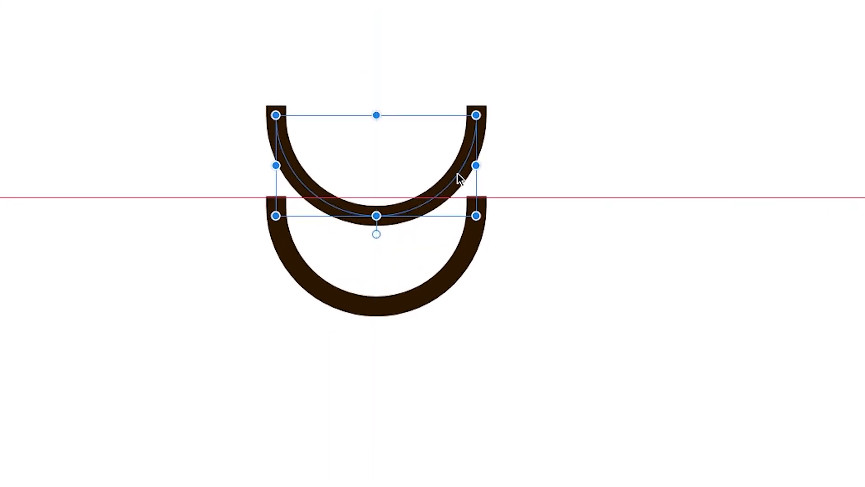
left_click_drag(458, 173, 452, 162)
key("shift+Up")
key("shift+Up")
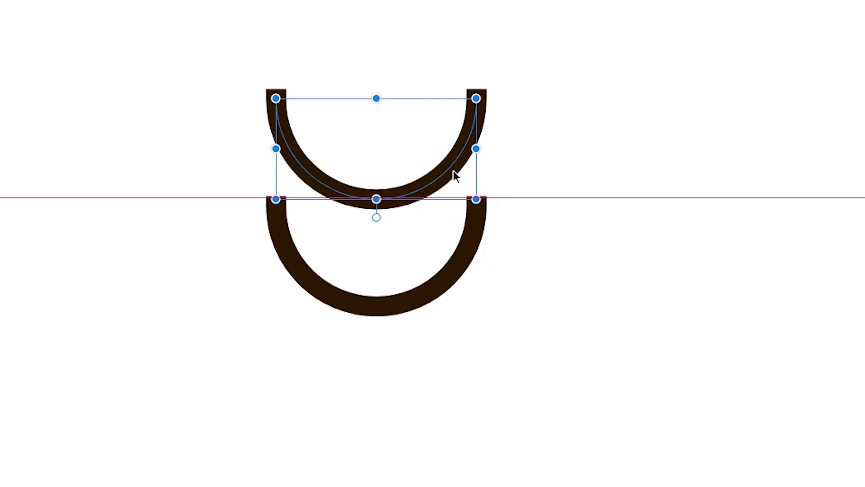
key("shift+Down")
left_click(514, 159)
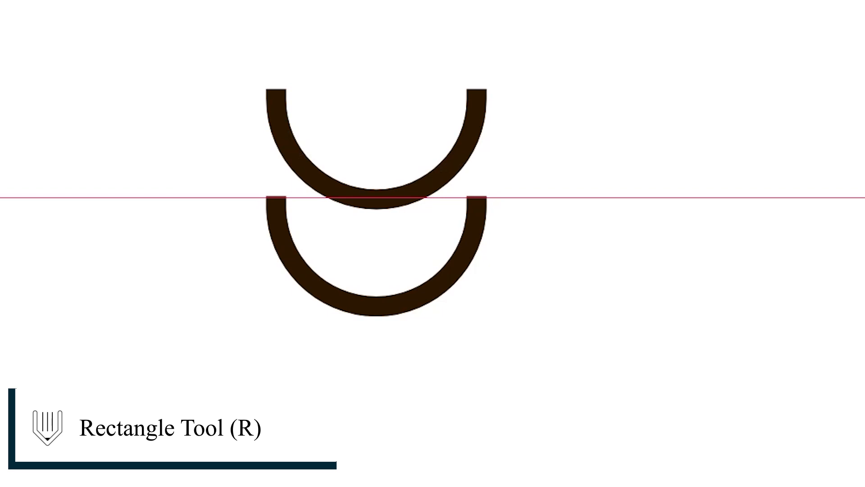
- Draw a rectangle about 32 × 18 px at X 925, Y 98, covering the lower half-circle from the guide downward
left_click_drag(266, 199, 483, 306)
left_click_drag(373, 306, 374, 315)
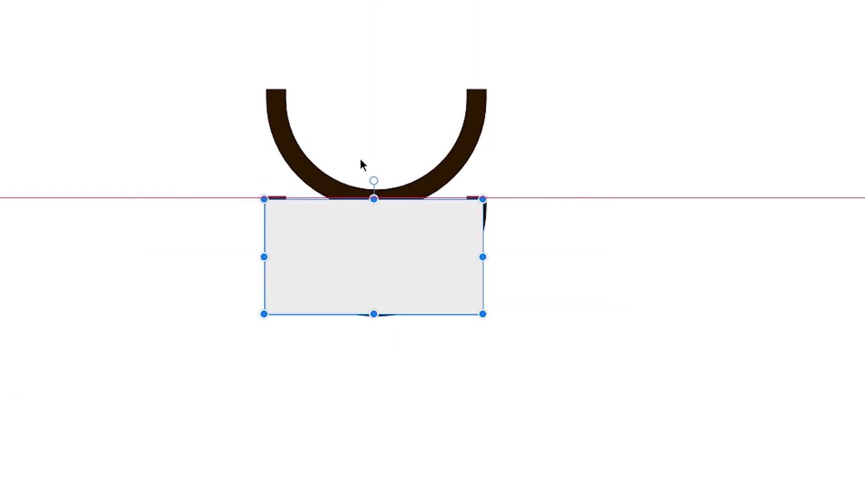
key("ctrl+plus")
key("ctrl+plus")
left_click_drag(375, 485, 375, 486)
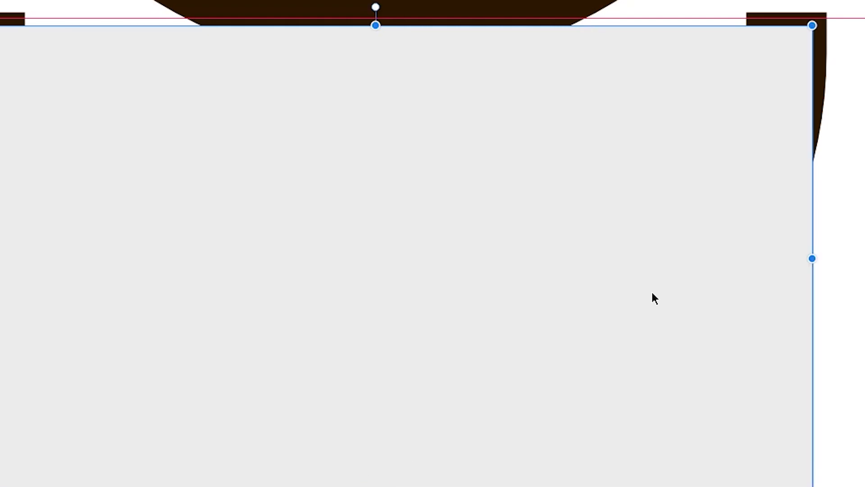
left_click_drag(811, 260, 824, 260)
left_click_drag(384, 25, 383, 18)
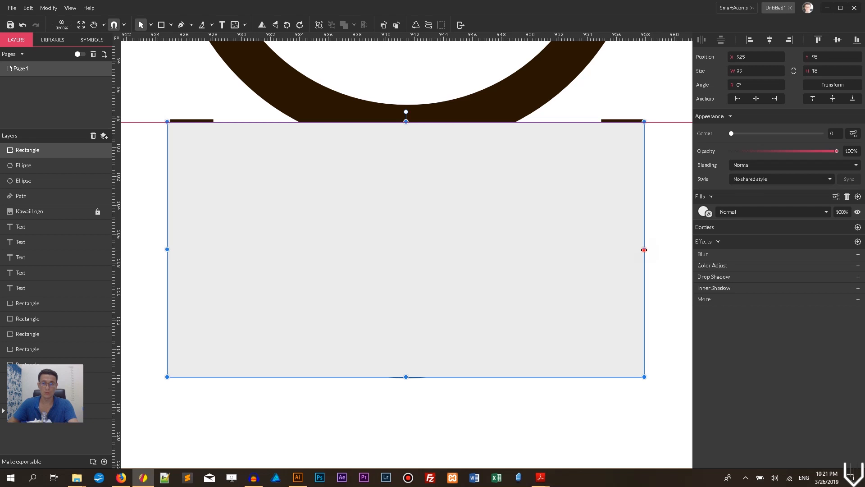
left_click_drag(644, 249, 640, 249)
left_click_drag(167, 248, 173, 247)
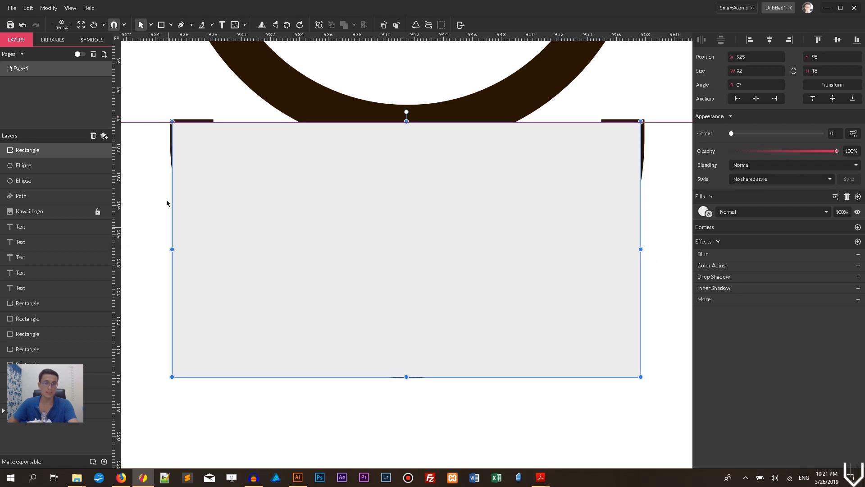
- Mask both half-circles with the rectangle so only the parts below the guide remain
left_click(645, 153)
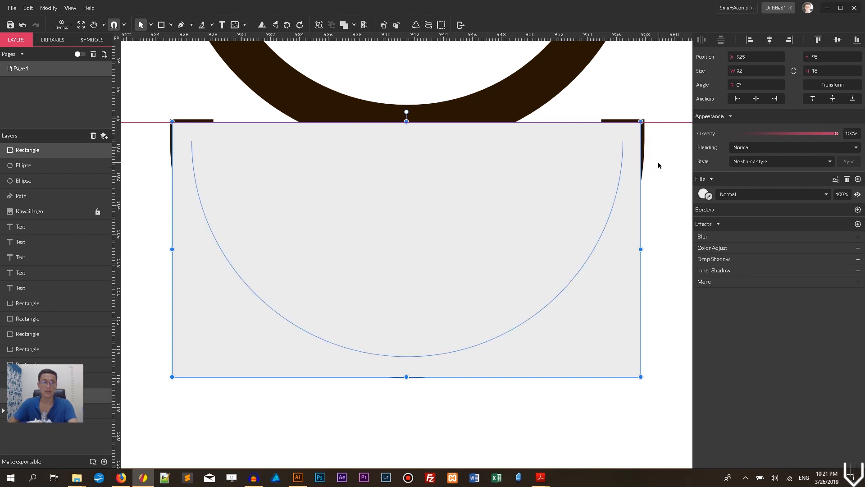
right_click(554, 171)
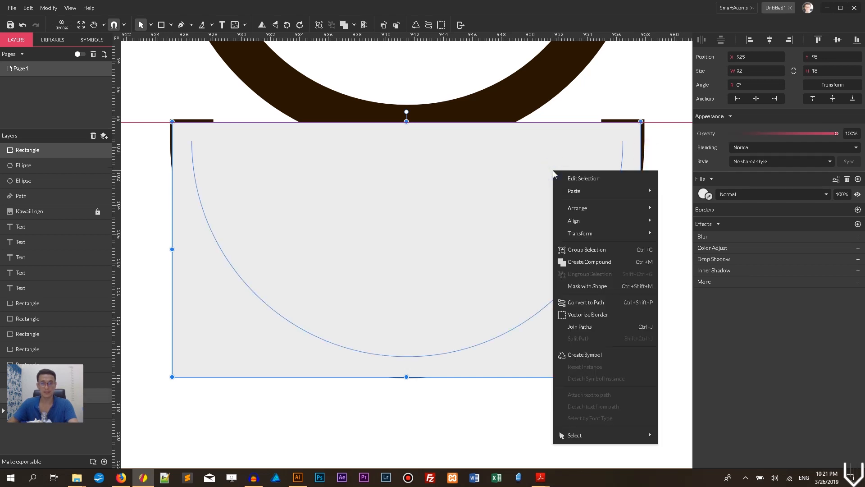
left_click(526, 98, "shift")
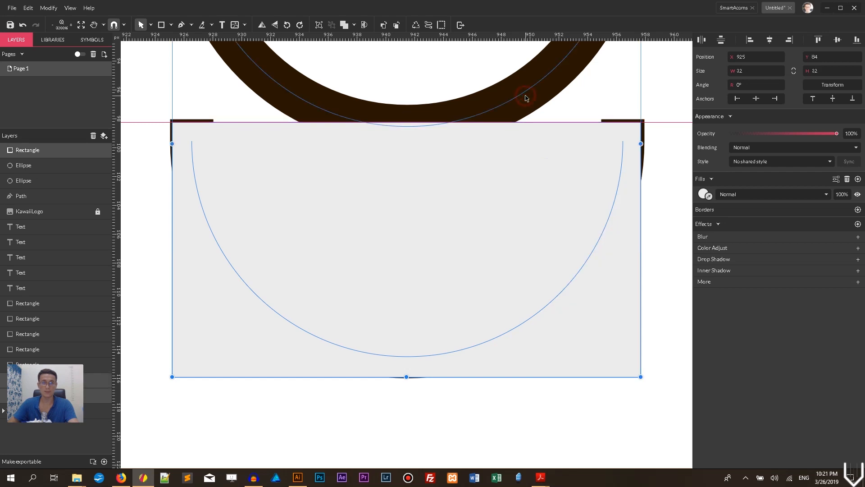
right_click(535, 188)
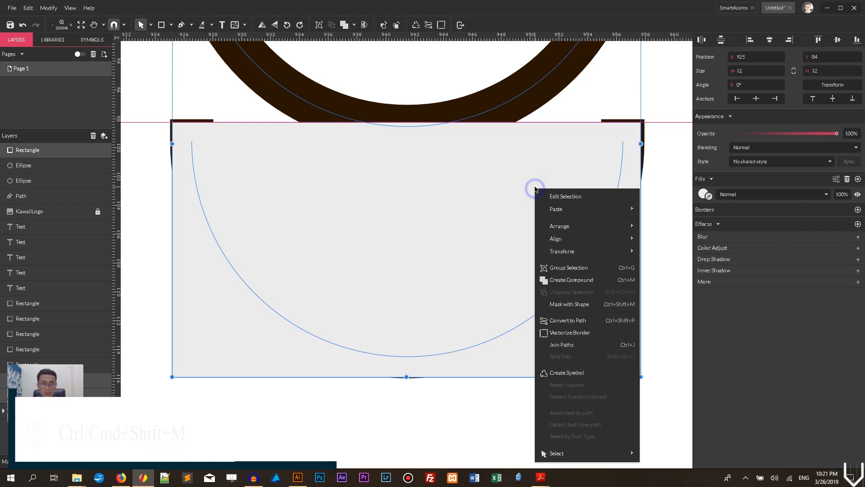
left_click(568, 304)
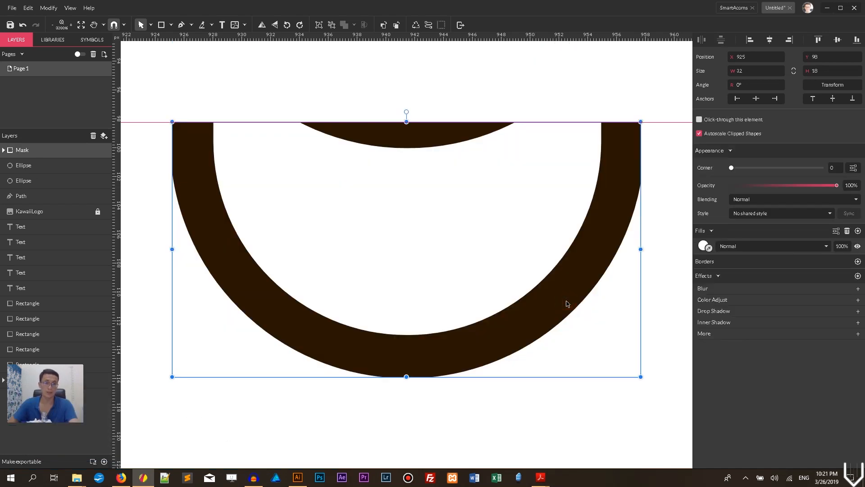
left_click(417, 95)
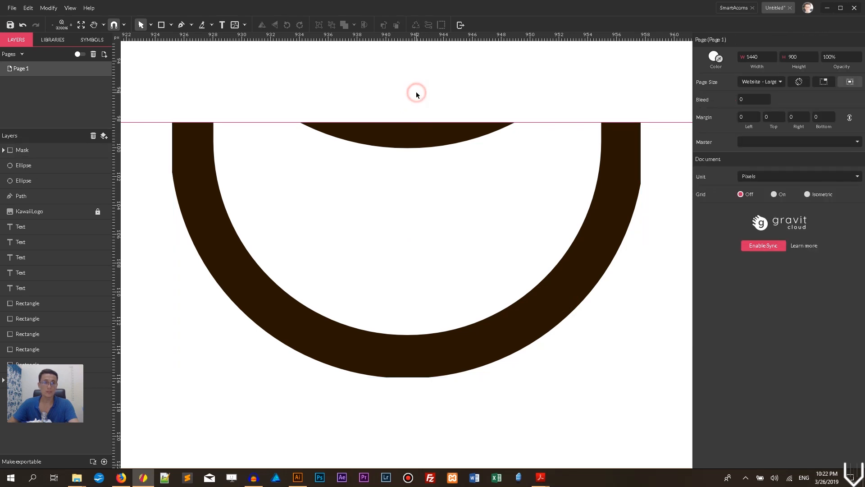
scroll(416, 94, "down", 2)
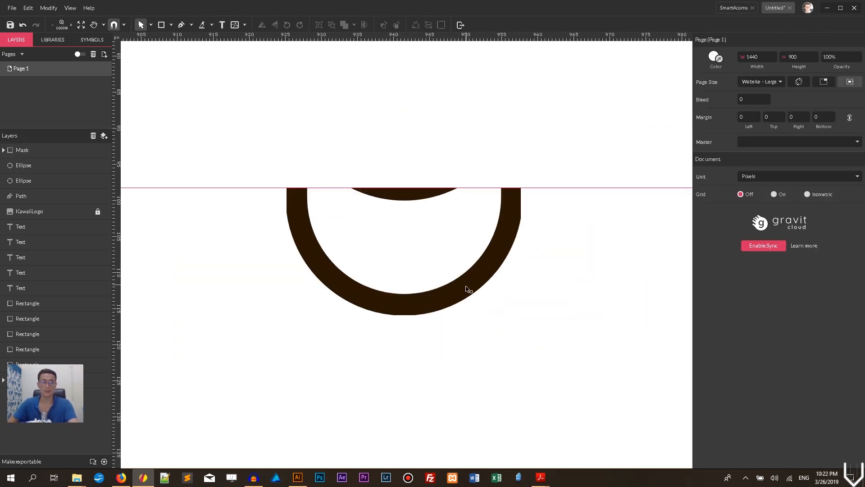
left_click_drag(458, 296, 529, 174)
left_click_drag(549, 169, 570, 168)
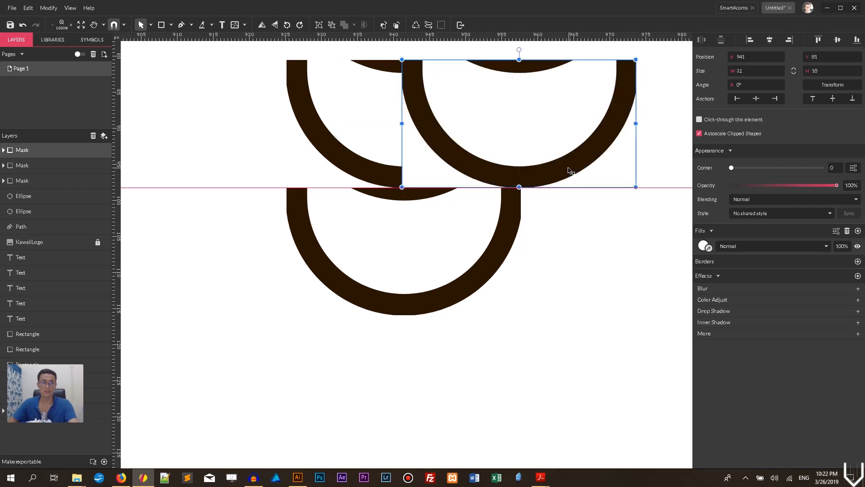
key("ctrl+z")
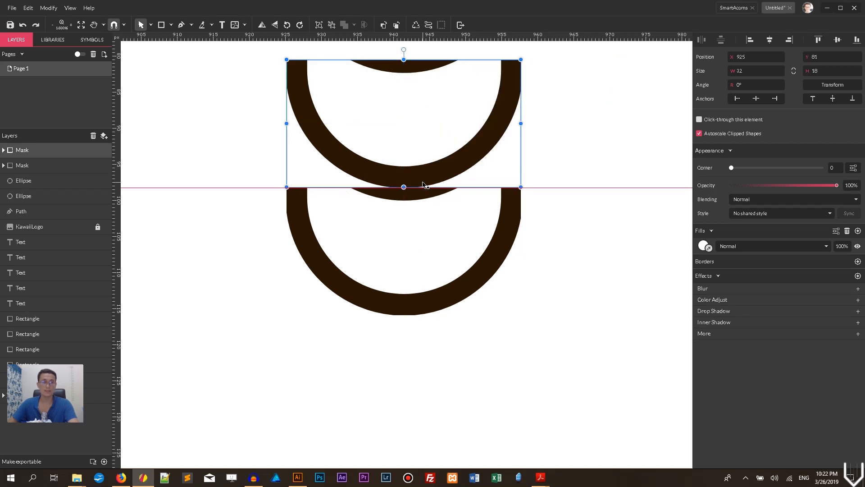
key("Delete")
- Remove the masked scale's fill and place two copies side by side in the row above, at about X 909 and X 941, Y 81
left_click(438, 245)
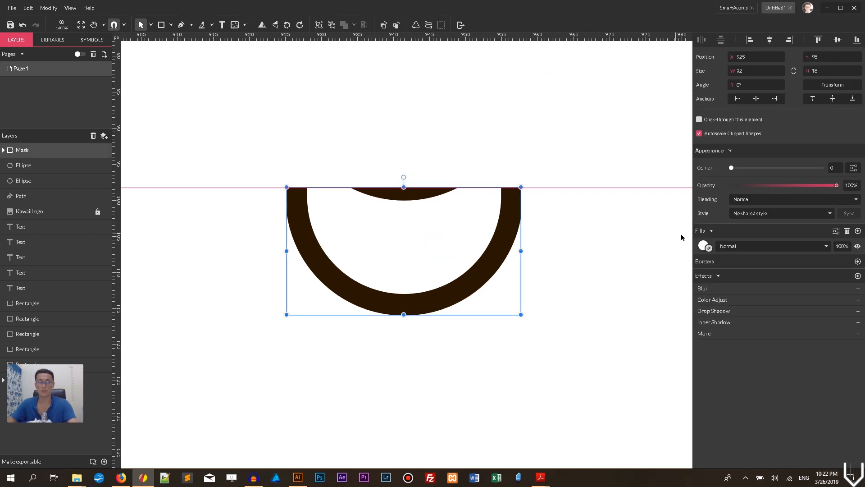
left_click(847, 231)
left_click_drag(503, 253, 492, 134)
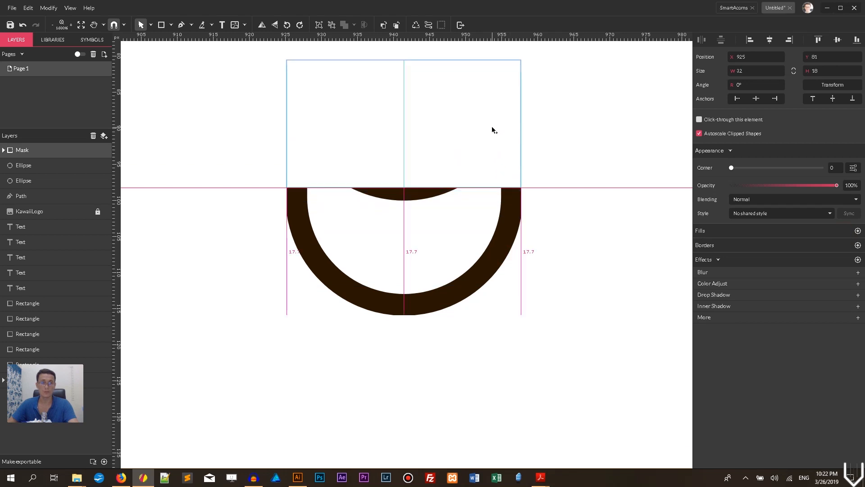
key("ctrl+d")
left_click_drag(474, 152, 585, 150)
scroll(541, 173, "up", 3)
left_click_drag(444, 273, 203, 270)
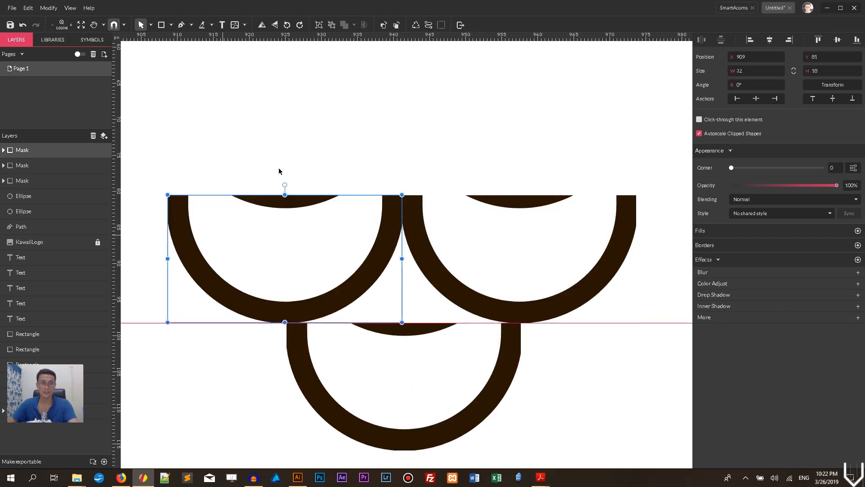
- Shift both upper scales together slightly right so their shared edge is centred above the lower scale
left_click(352, 142)
left_click(419, 265)
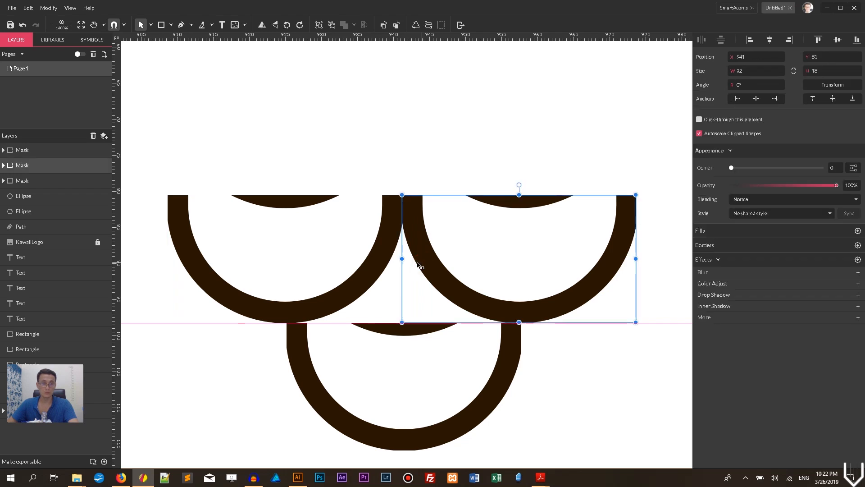
left_click(368, 280, "shift")
mouse_move(367, 276)
left_mouse_down()
mouse_move(377, 279)
mouse_move(370, 276)
left_mouse_up()
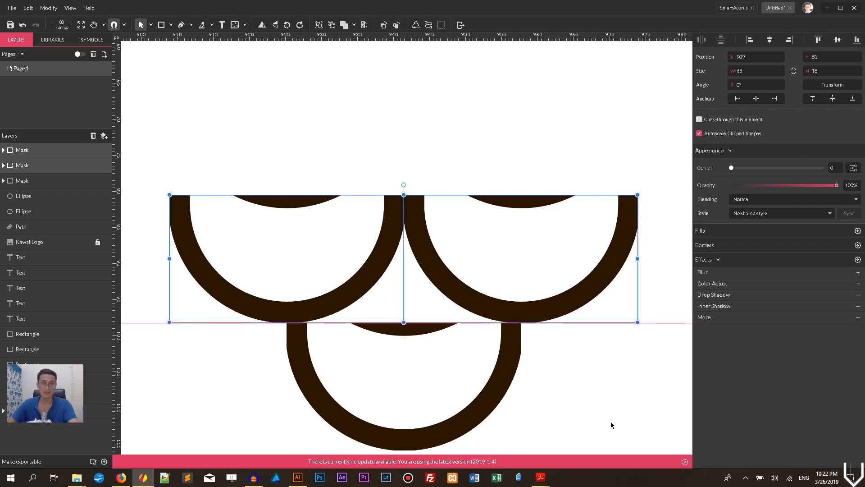
left_click(685, 462)
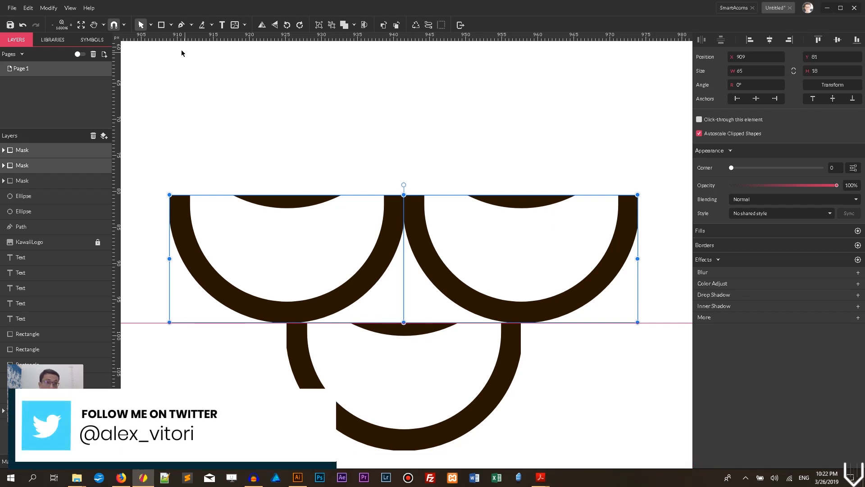
- Draw a rectangle about 32 × 18 px at X 925, Y 81, over the inner halves of the two upper scales
left_click(171, 25)
left_click(186, 51)
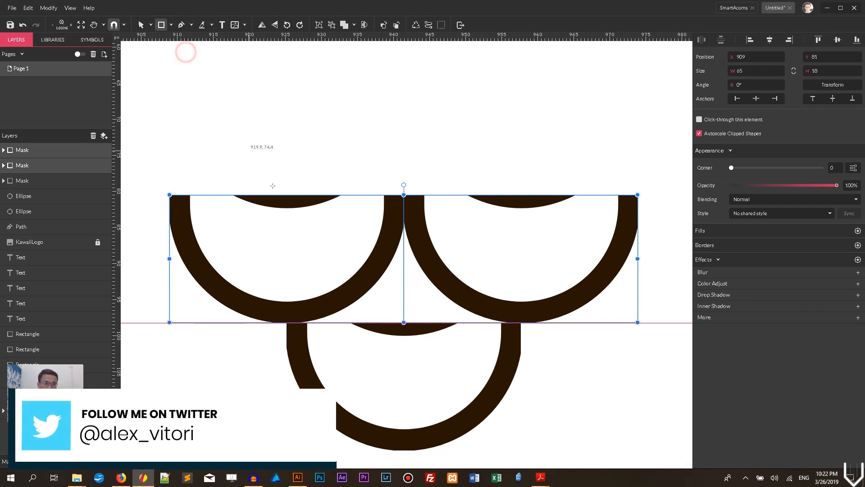
mouse_move(291, 196)
left_mouse_down()
mouse_move(315, 320)
mouse_move(523, 310)
mouse_move(521, 323)
left_mouse_up()
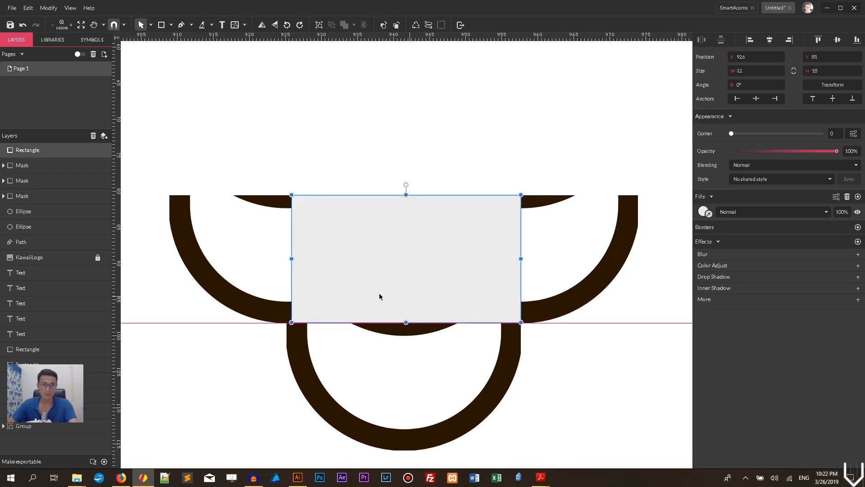
left_click_drag(292, 259, 287, 259)
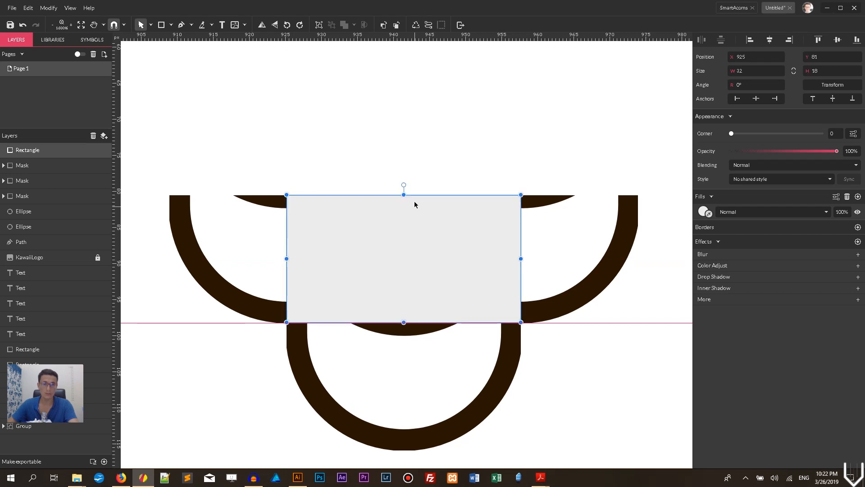
- Mask the two upper scales with the rectangle so only their inner halves above the lower scale remain
left_click(297, 131)
left_click_drag(277, 138, 520, 255)
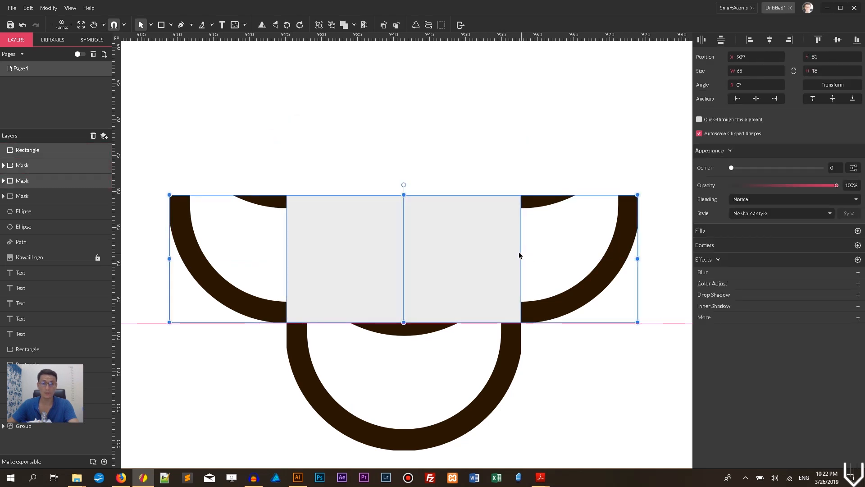
right_click(480, 246)
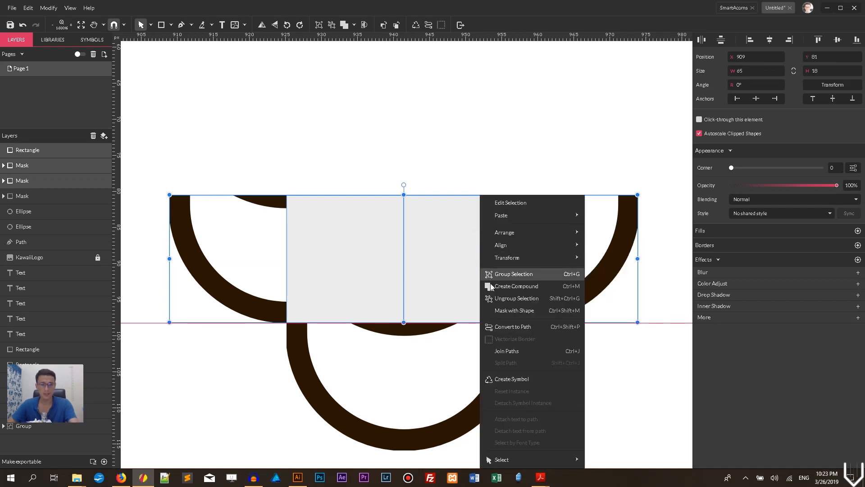
left_click(506, 310)
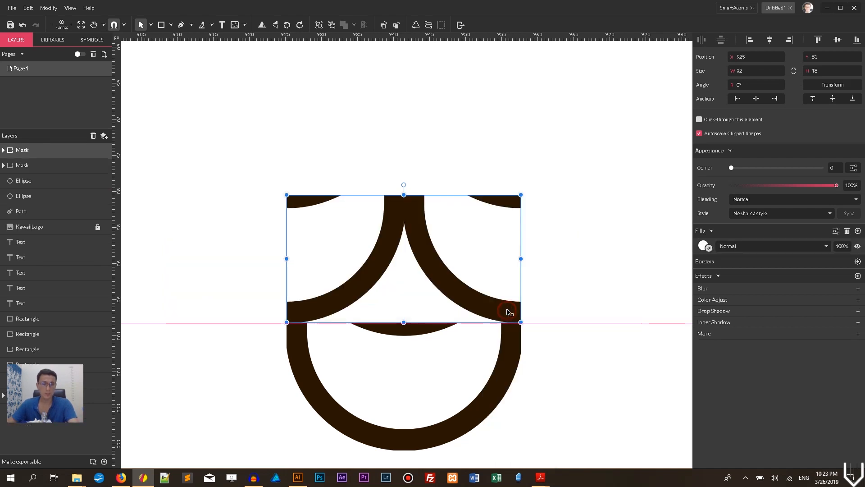
left_click(450, 153)
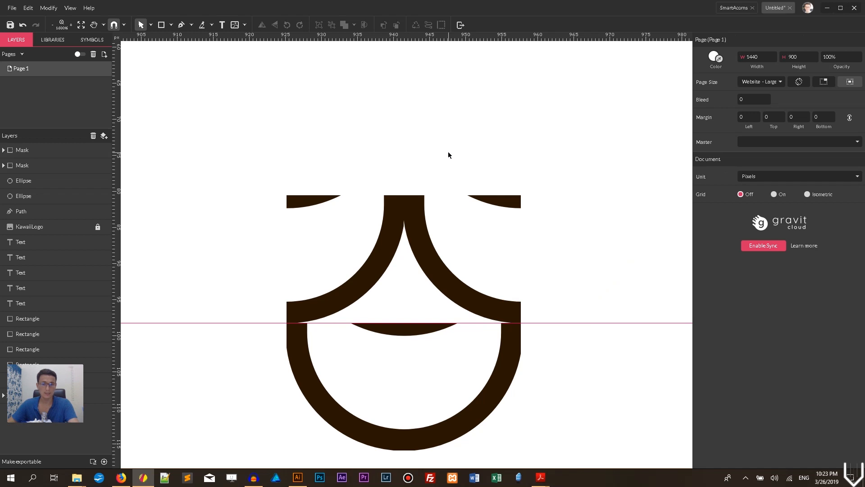
- Remove the horizontal guide between the upper and lower scales
left_click_drag(587, 284, 585, 375)
left_click_drag(595, 323, 591, 149)
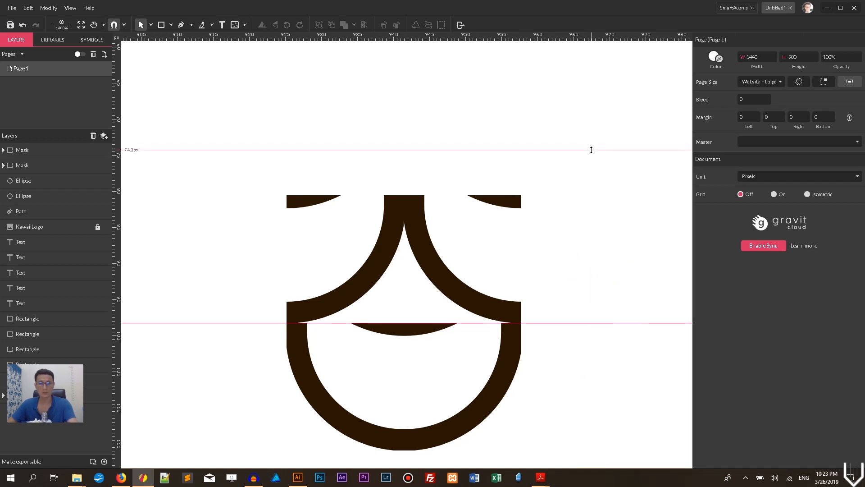
- Shift the upper masked scales slightly down so they overlap the lower scale, and remove their fill
left_click(410, 294)
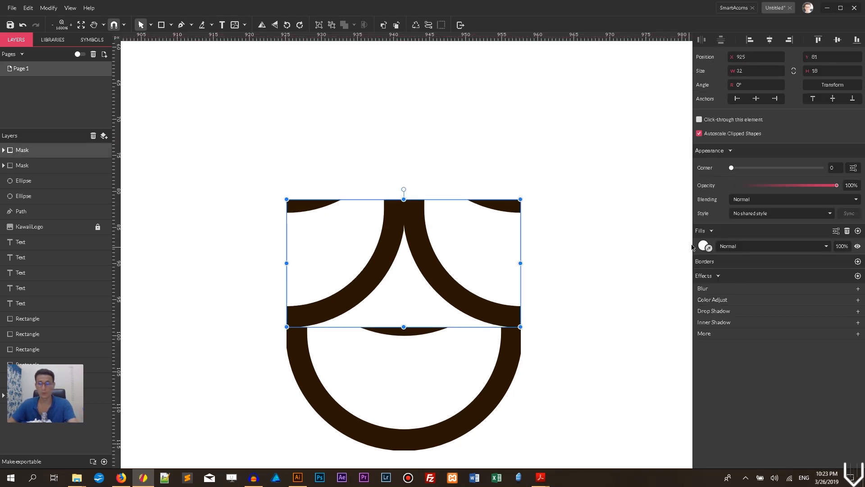
left_click(847, 230)
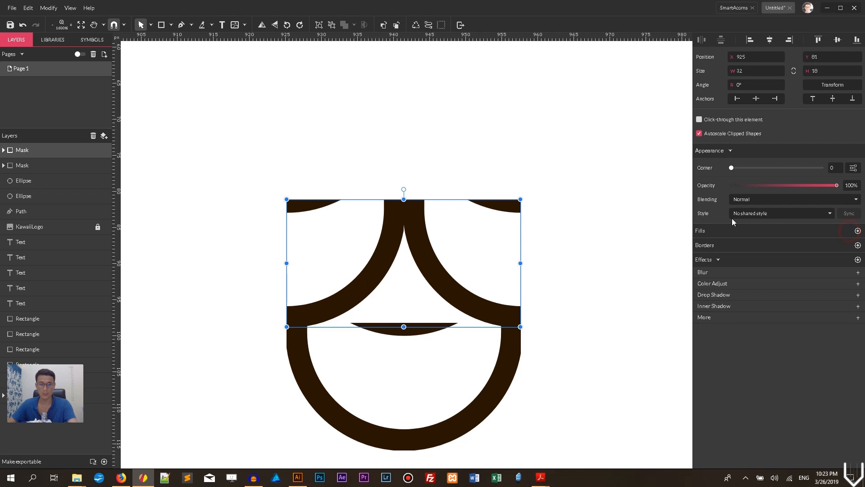
left_click(587, 193)
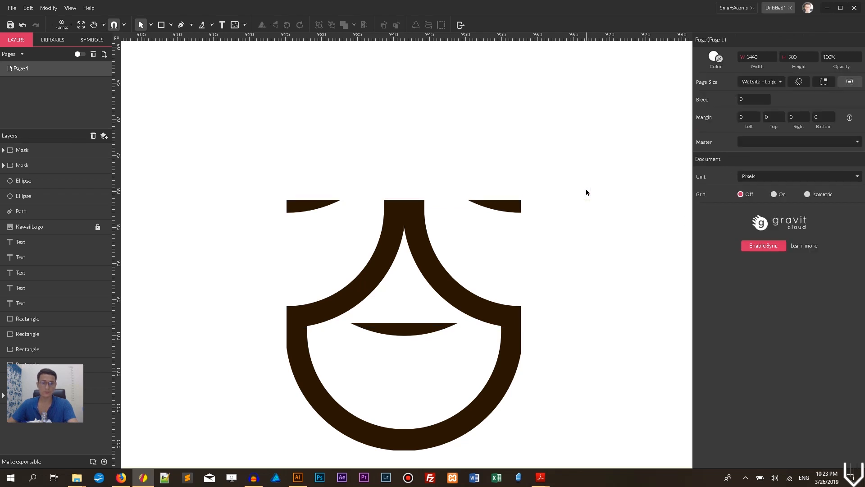
key("ctrl+minus")
key("ctrl+minus")
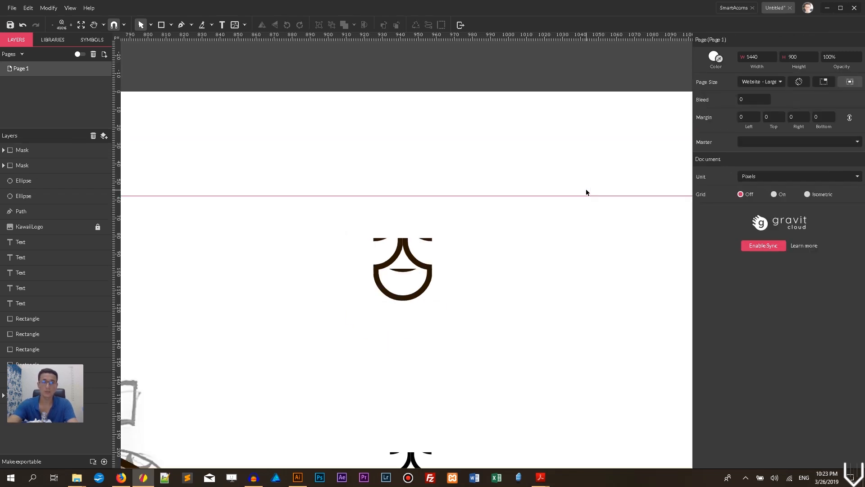
key("ctrl+plus")
left_click_drag(303, 186, 490, 367)
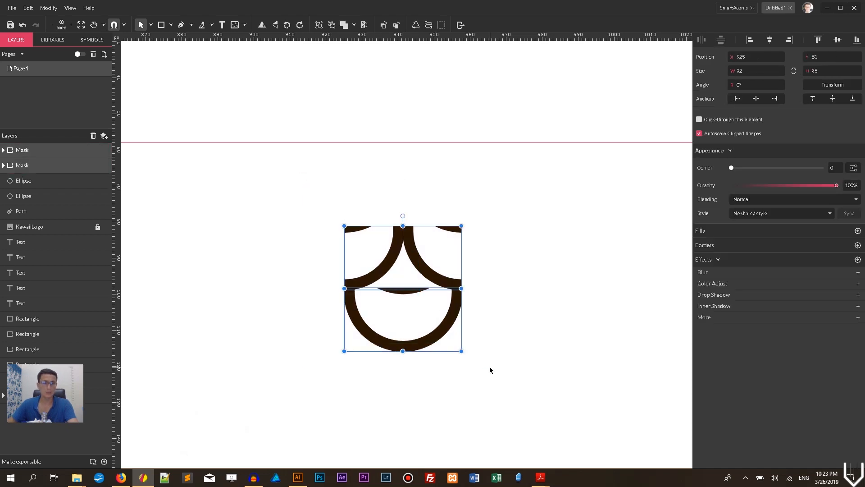
left_click(52, 10)
mouse_move(86, 187)
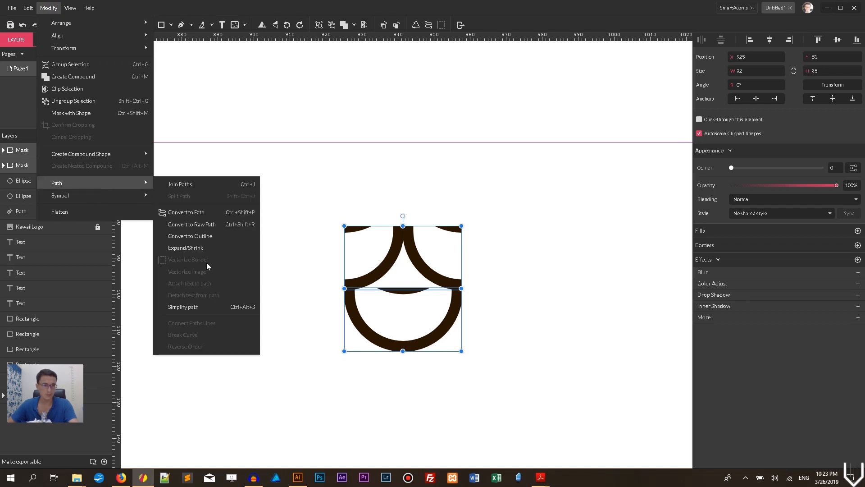
left_click(3, 150)
left_click(27, 165)
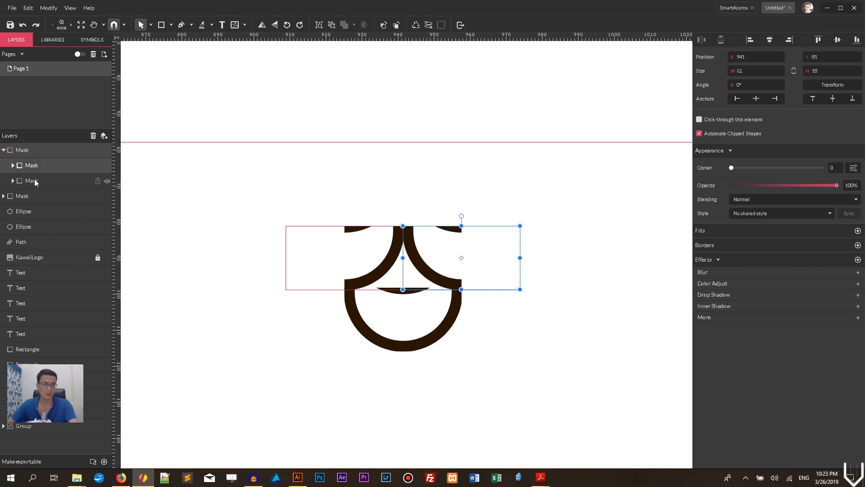
left_click(34, 181, "shift")
left_click(47, 8)
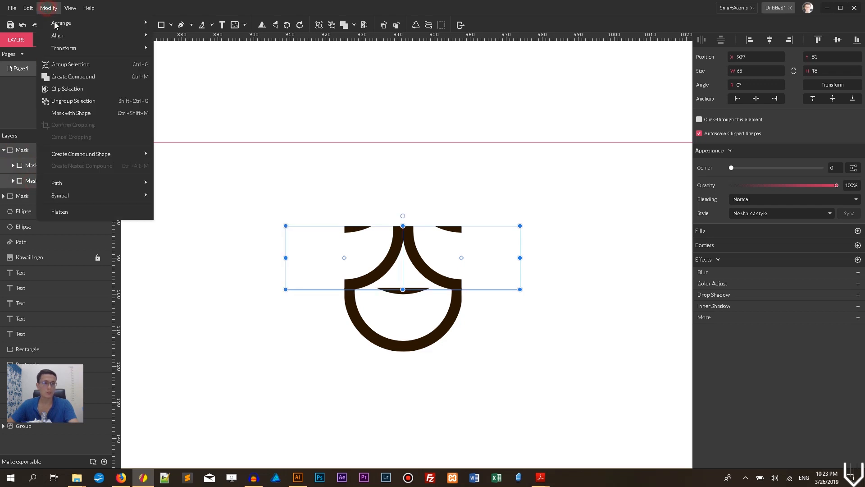
mouse_move(87, 180)
left_click(352, 154)
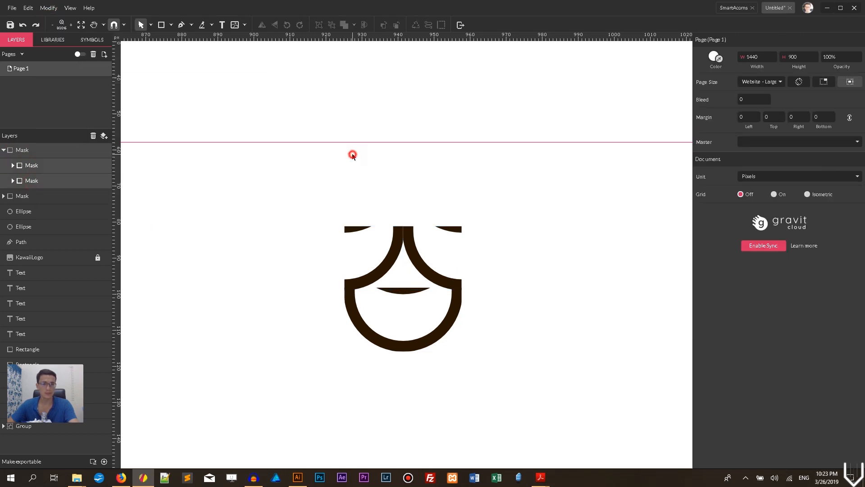
left_click(32, 180)
left_click(13, 180)
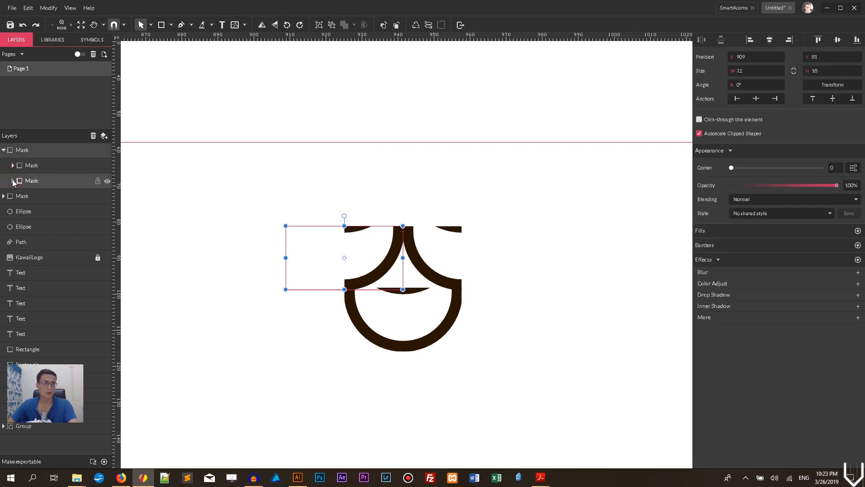
left_click(61, 196)
left_click(56, 209, "shift")
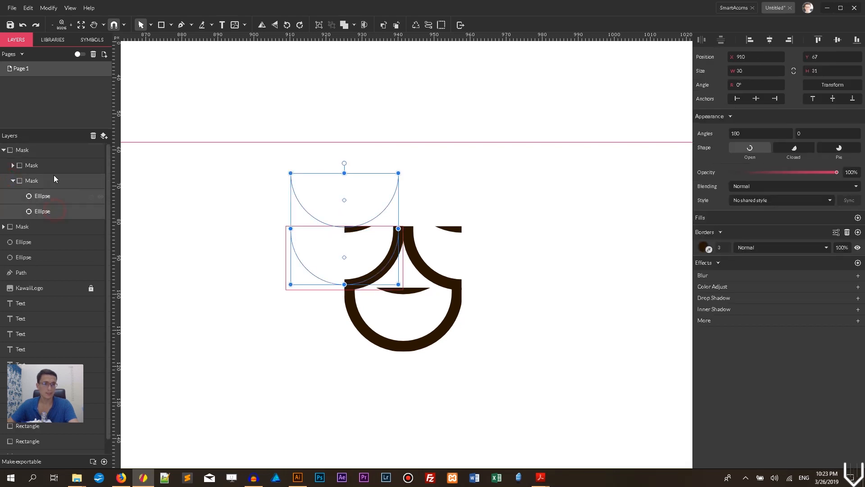
left_click(69, 7)
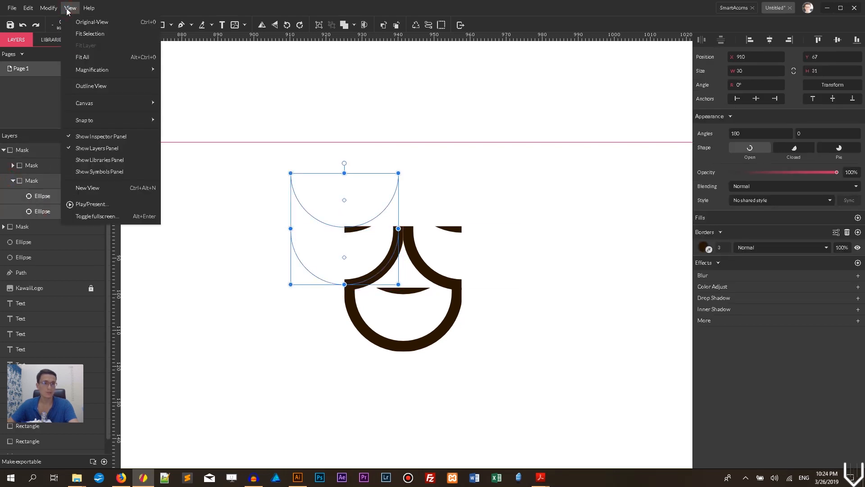
mouse_move(49, 8)
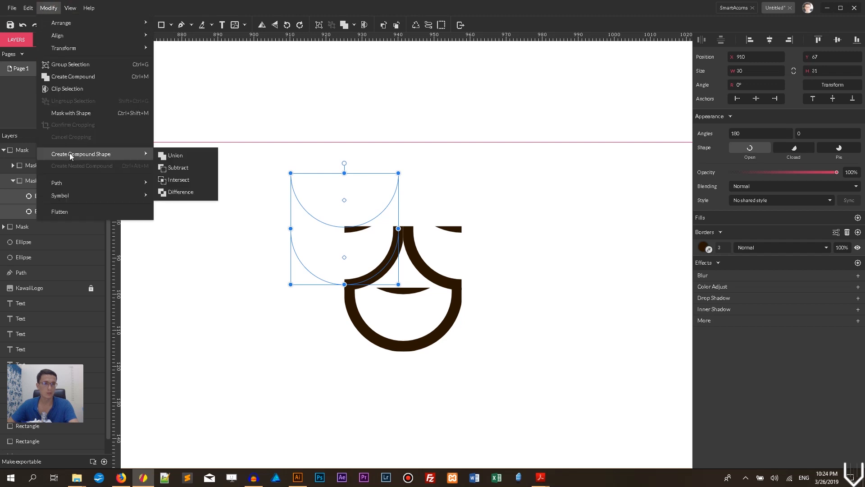
mouse_move(70, 182)
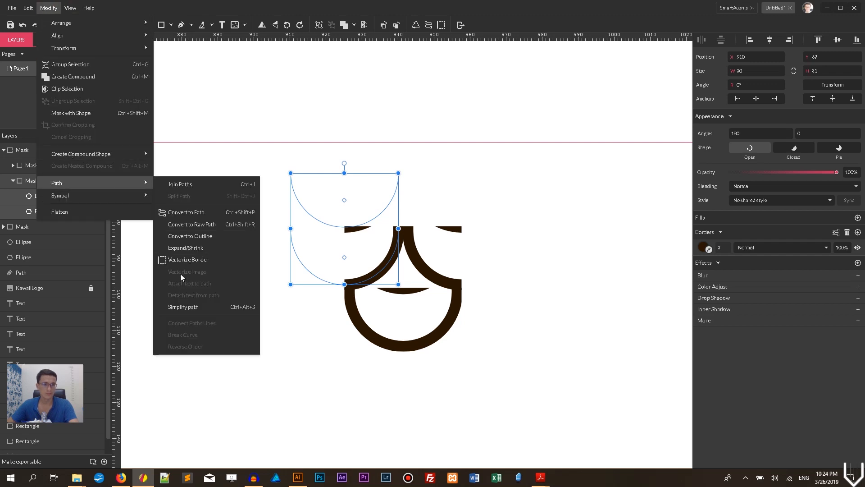
left_click(513, 214)
left_click(498, 116)
- Group the upper and lower masked scales into a single pattern tile and copy the group
mouse_move(522, 182)
left_mouse_down()
mouse_move(432, 312)
mouse_move(343, 383)
left_mouse_up()
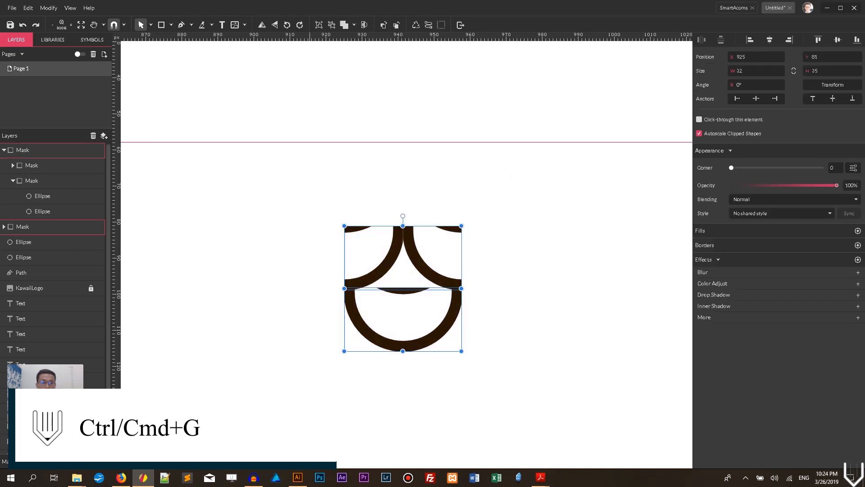
left_click(4, 150)
key("ctrl+g")
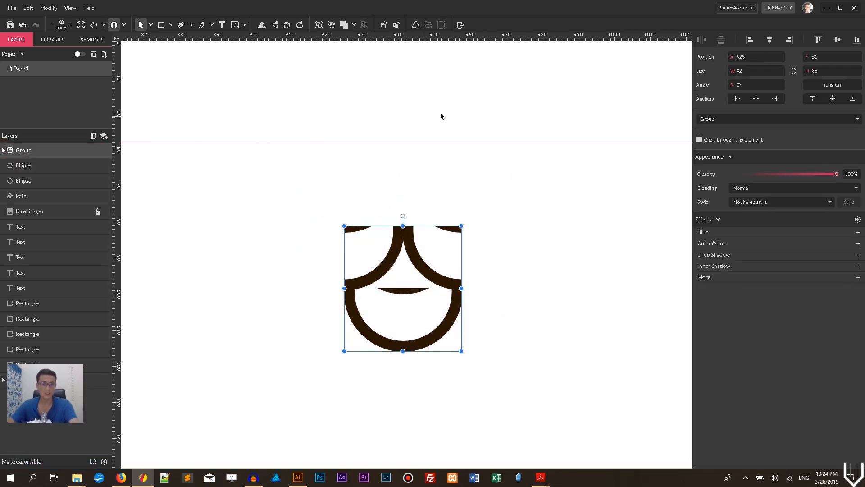
key("ctrl+c")
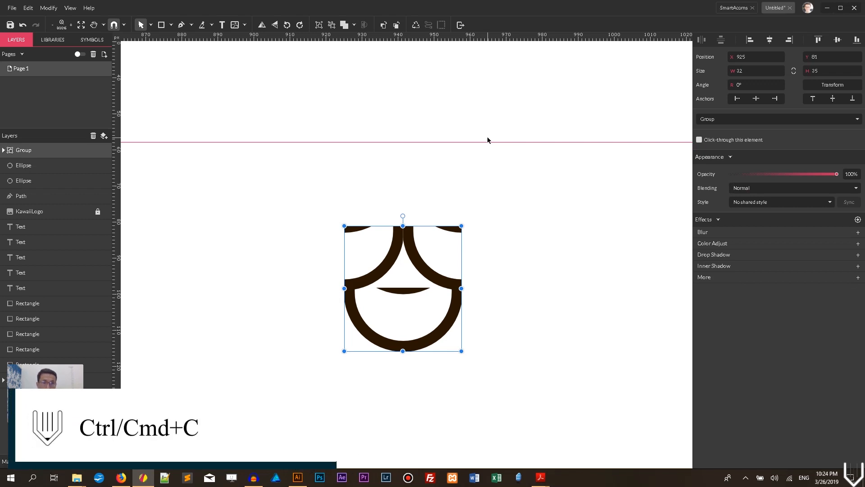
- Give the acorn cap a Texture Fill that tiles the copied scale group at 55%
key("ctrl+minus")
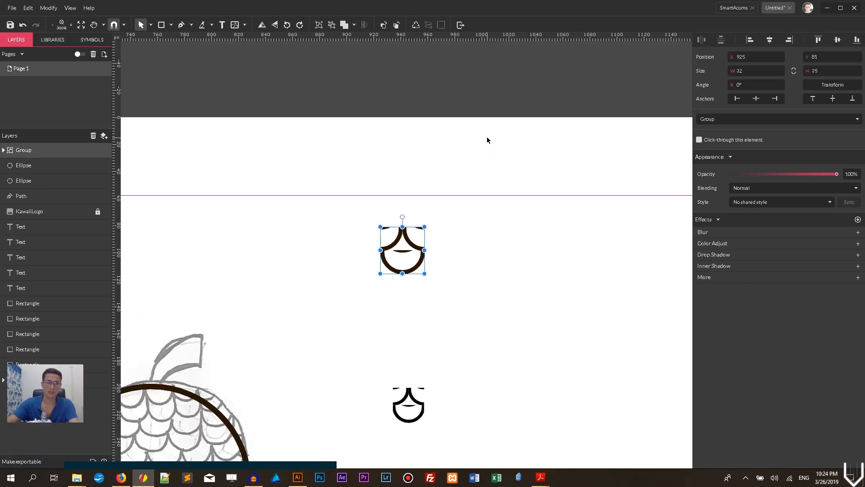
key("space")
mouse_move(220, 266)
left_mouse_down()
mouse_move(338, 148)
mouse_move(364, 94)
left_mouse_up()
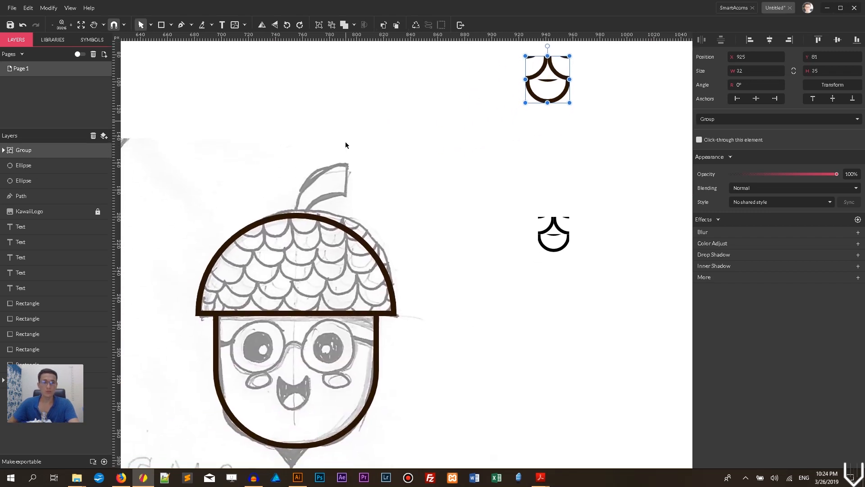
left_click(342, 231)
left_click_drag(341, 233, 325, 122)
key("ctrl+z")
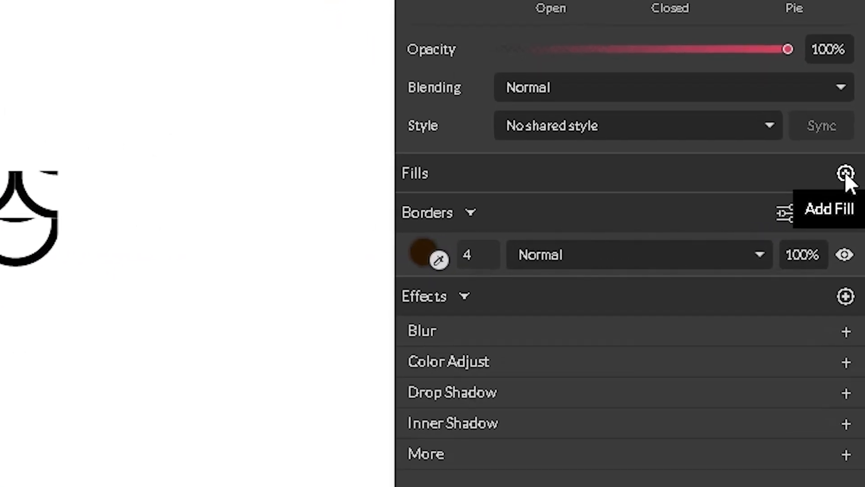
left_click(845, 172)
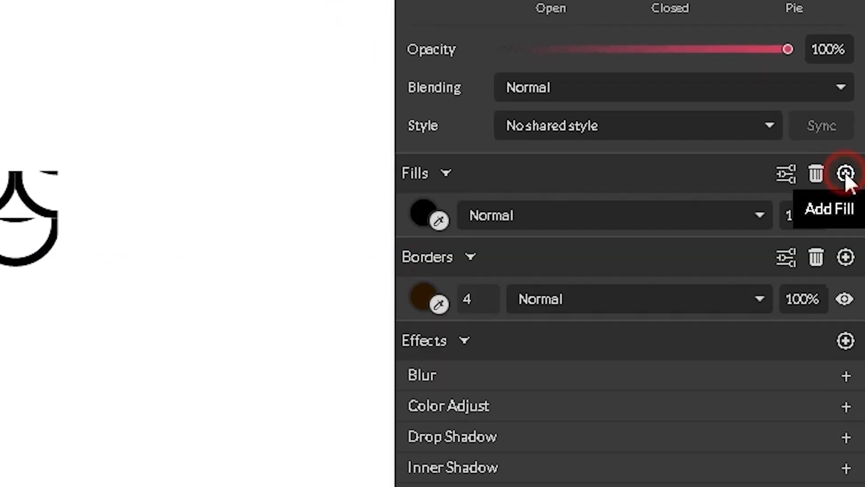
left_click(413, 213)
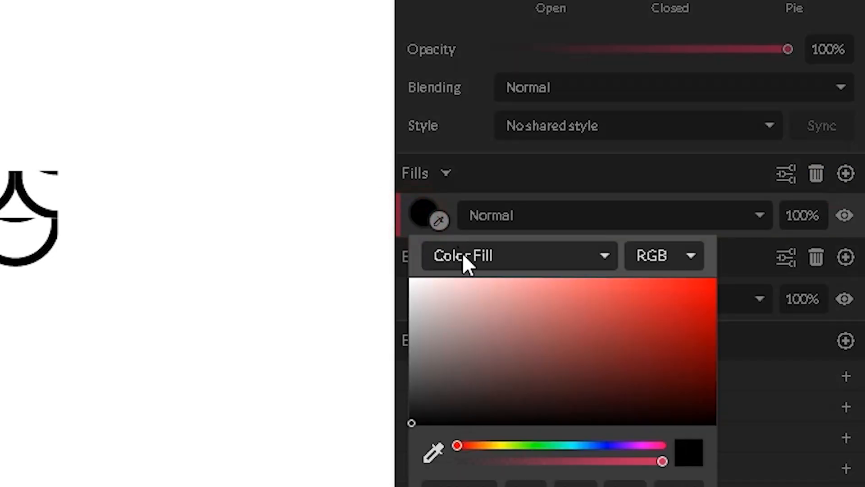
left_click(474, 251)
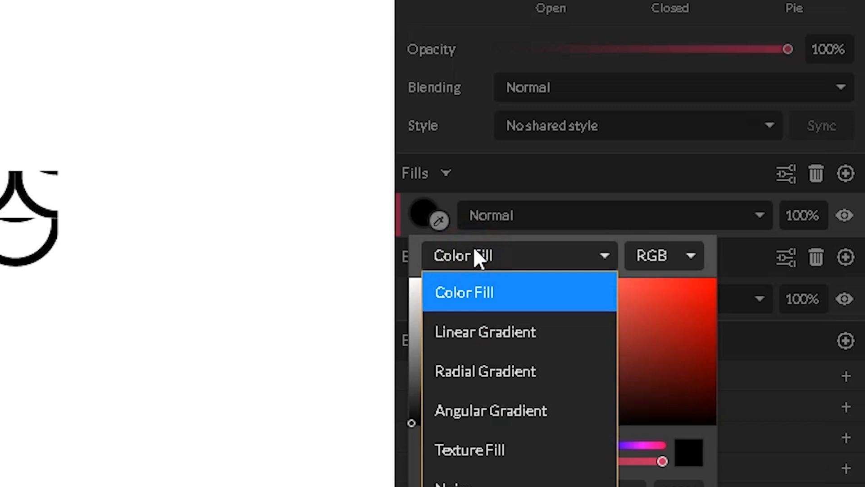
left_click(491, 440)
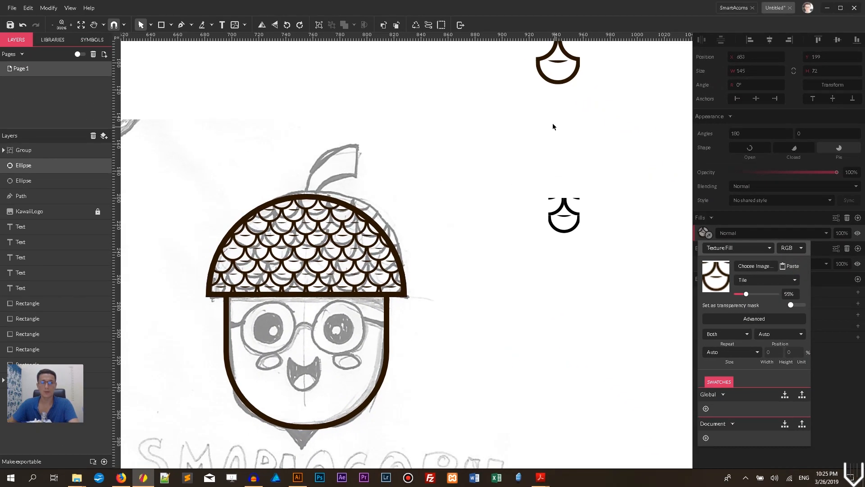
- Delete the spare black scale tile beside the acorn, below the brown pattern tile
scroll(553, 127, "up", 2)
left_click_drag(513, 195, 629, 305)
key("Delete")
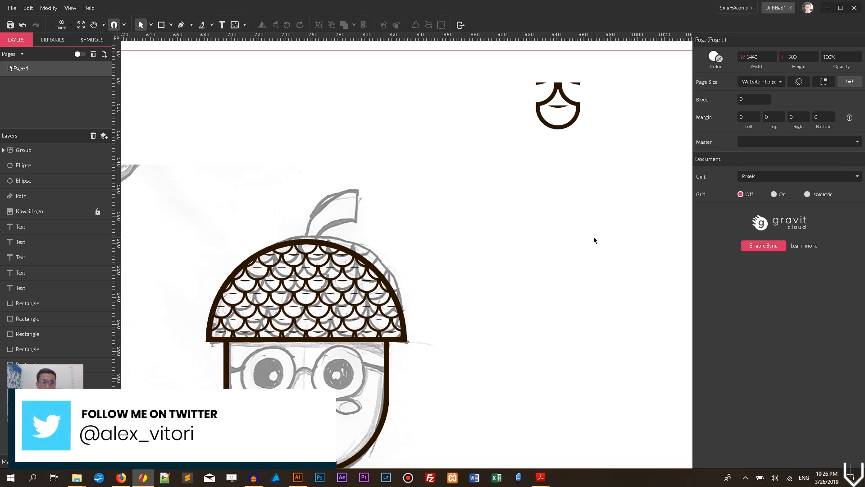
- Draw a circle about 23 px across over the pupil of the sketch's right-hand eye
left_click_drag(506, 265, 618, 121)
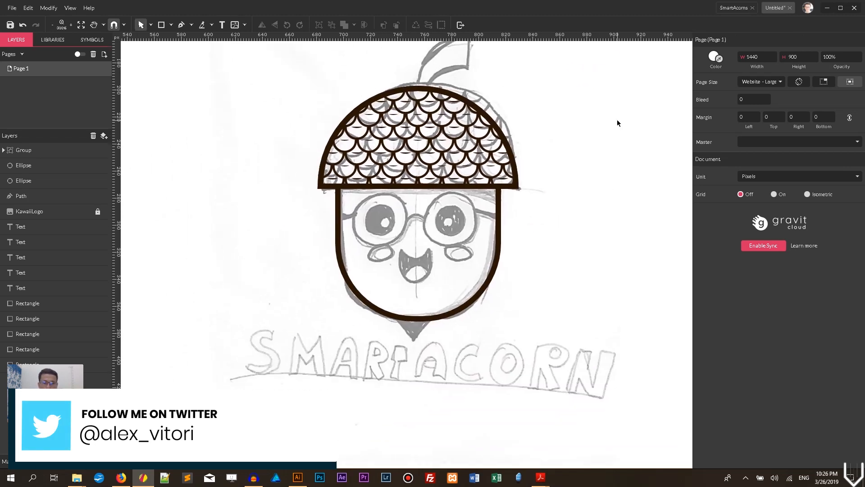
key("ctrl+plus")
key("ctrl+plus")
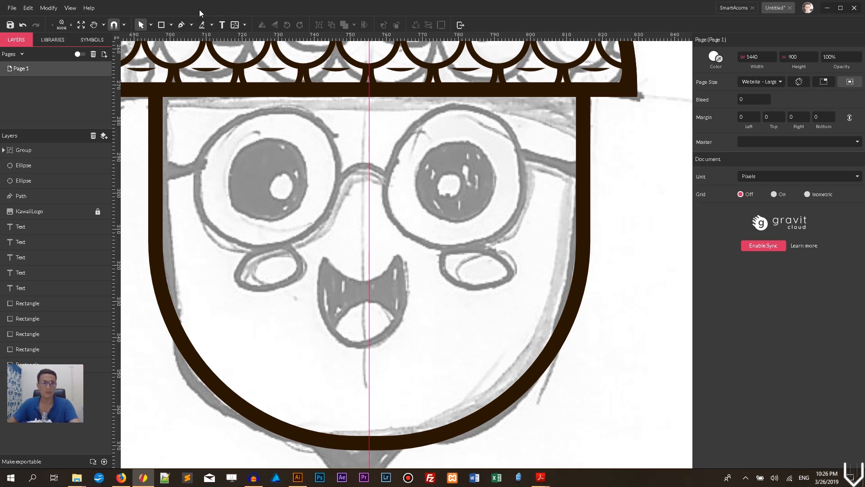
left_click(171, 24)
left_click(189, 63)
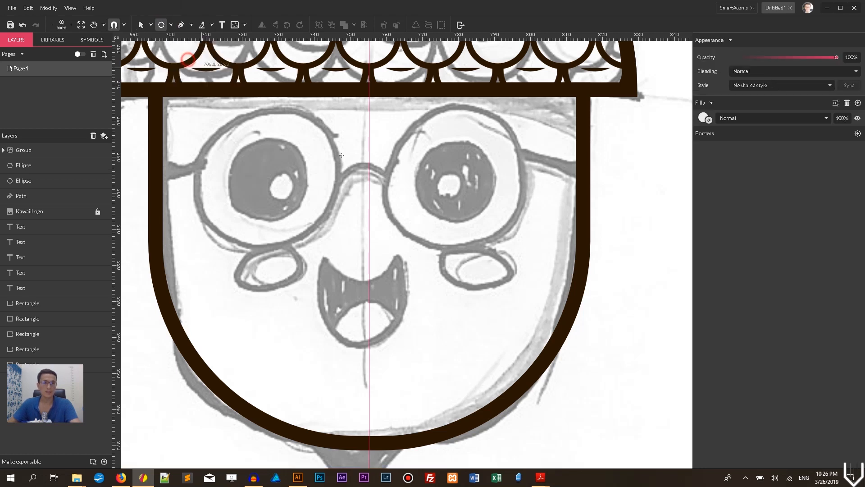
left_click_drag(452, 178, 481, 216)
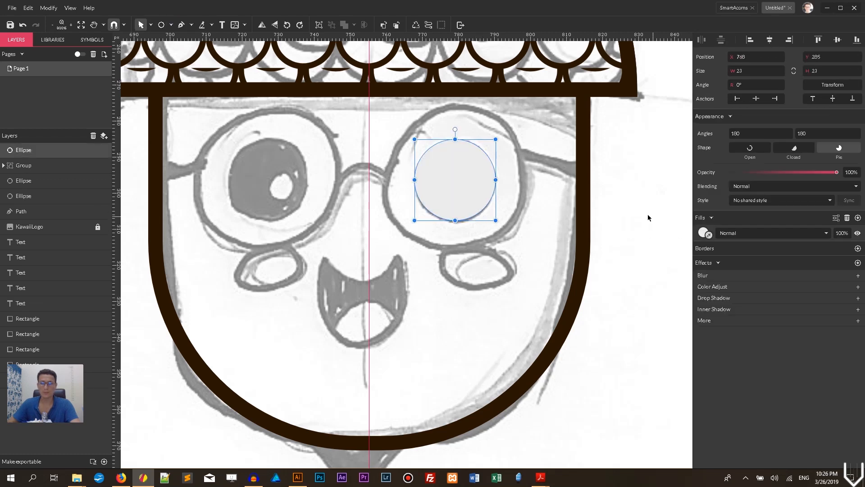
- Fill the pupil circle with the dark brown sampled from the acorn's outline
key("ctrl+3")
key("space")
left_click_drag(517, 247, 487, 224)
left_click(709, 235)
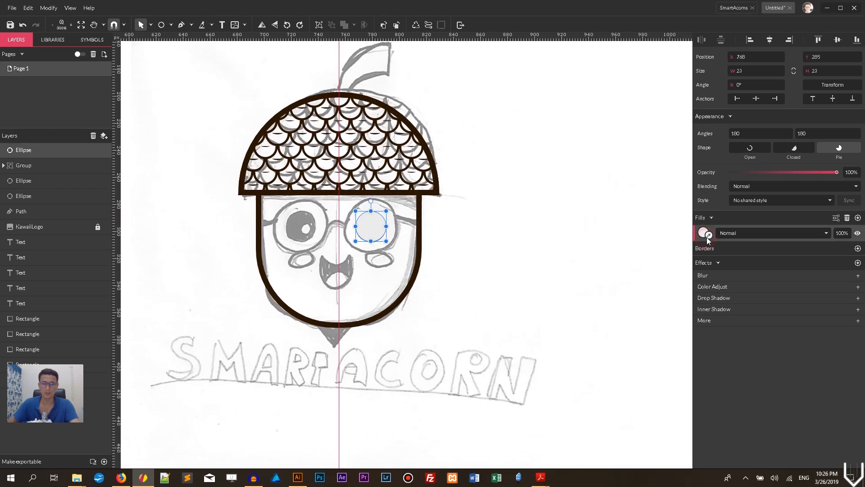
left_click(420, 231)
- Duplicate the pupil circle, shrink the copy into a small highlight on the pupil's inner side, and fill it with sampled white
key("ctrl+plus")
key("ctrl+plus")
key("ctrl+plus")
key("space")
left_click_drag(440, 249, 478, 184)
key("ctrl+minus")
key("ctrl+d")
left_click_drag(442, 209, 393, 252)
left_click(709, 235)
left_click(494, 274)
left_click(538, 245)
- Copy the pupil and its highlight onto the sketch's left-hand eye and flip the copy horizontally
left_click(423, 251)
left_click(393, 250, "shift")
left_click_drag(360, 207, 462, 301)
left_click_drag(421, 250, 231, 250)
left_click(262, 25)
left_click(531, 210)
- Draw an unfilled 39 px circle with a 4 px dark brown border as the right-hand lens frame, and duplicate it around the left-hand eye
key("space")
left_click_drag(595, 206, 630, 190)
left_click(171, 25)
left_click(186, 64)
left_click_drag(427, 230, 485, 299)
left_click(611, 170)
left_click_drag(374, 194, 190, 195)
left_click(181, 25)
left_click(338, 195)
key("ctrl+z")
left_click(191, 25)
left_click(141, 25)
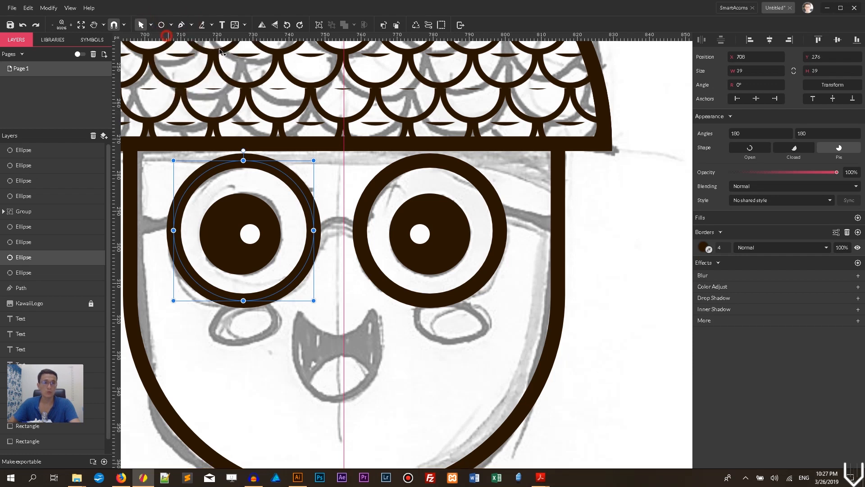
left_click(624, 173)
- Draw an arched path about 14 × 3 px with the Pen tool between the two lens frames as the glasses bridge
left_click(181, 25)
left_click(312, 224)
left_click_drag(362, 224, 384, 243)
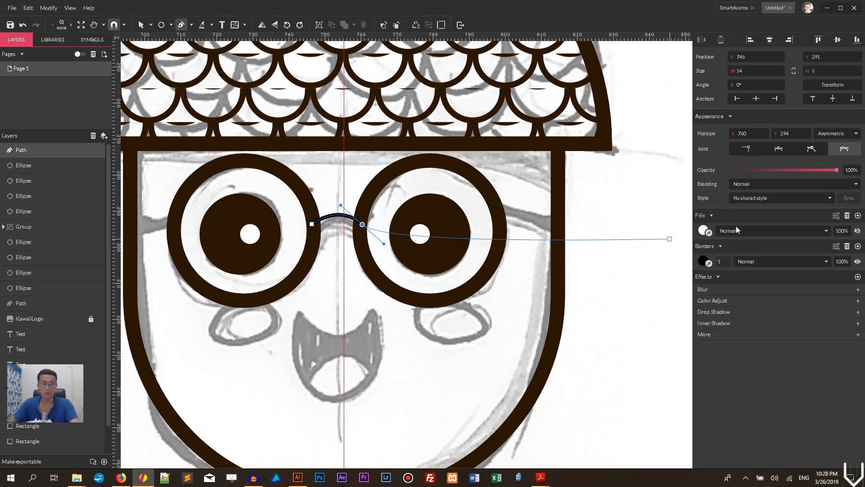
- Remove the bridge path's fill, sample the frames' dark brown for its border, and set the border width to 3
left_click(847, 215)
left_click_drag(709, 247, 368, 258)
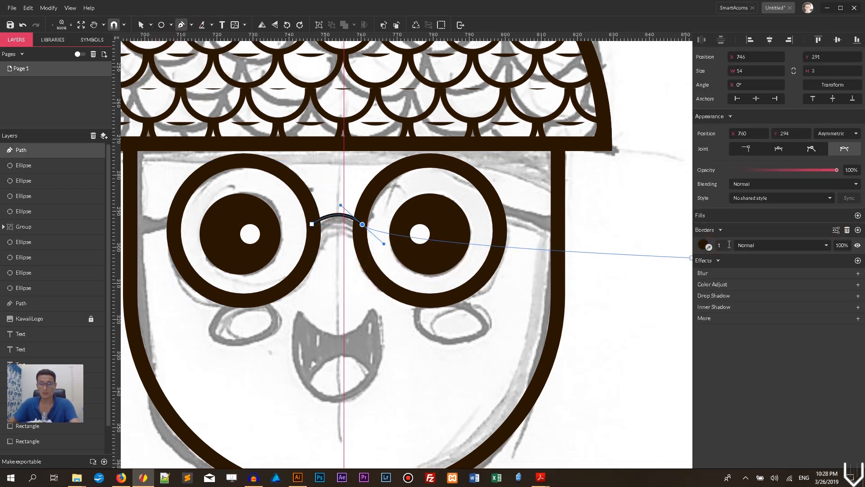
double_click(721, 245)
type("3")
scroll(271, 189, "up", 2)
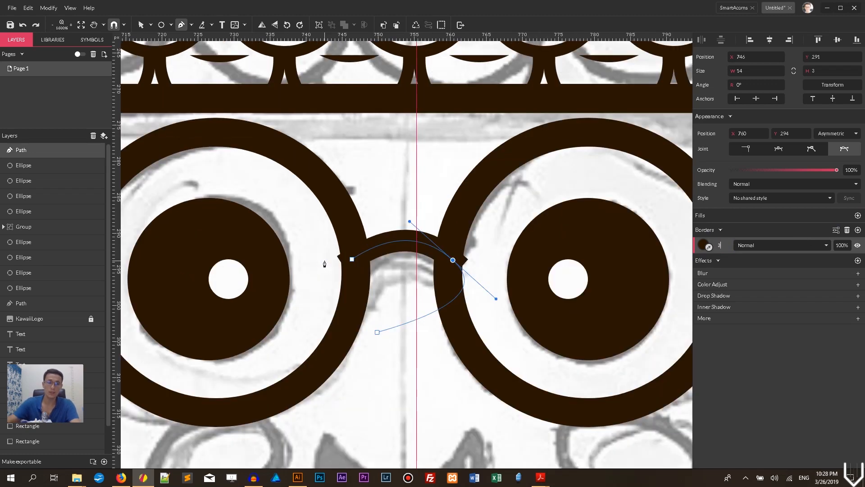
key("Escape")
- Set the bridge path's border ends to Butt caps
left_click(453, 260)
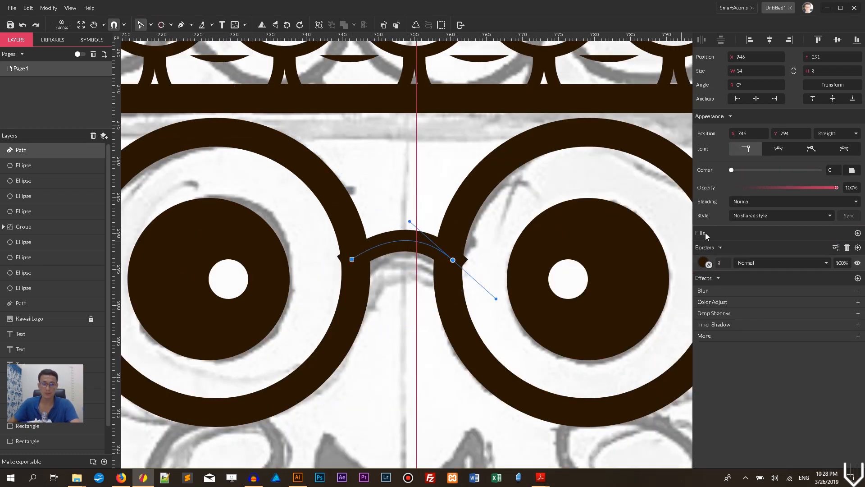
left_click(837, 248)
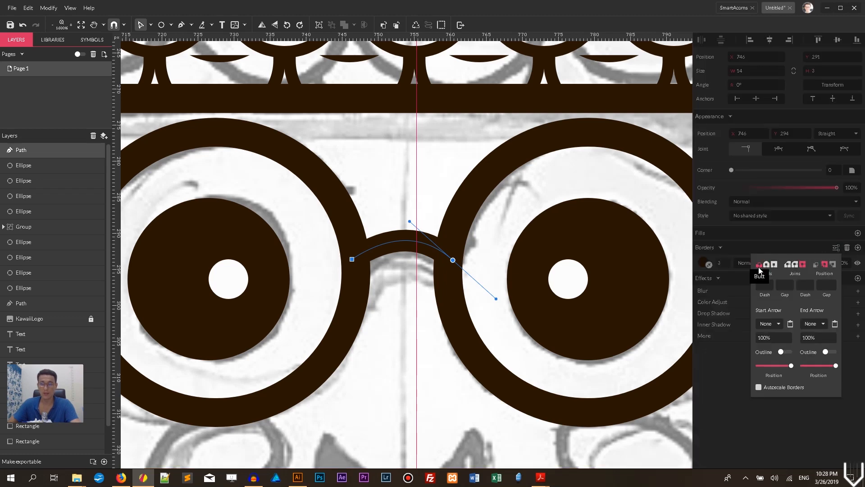
left_click(594, 218)
key("ctrl+minus")
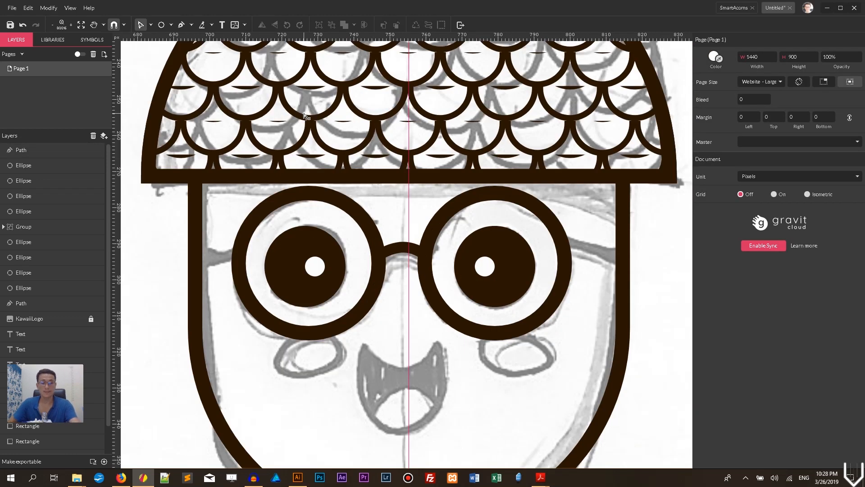
- Draw a straight path about 12 × 2 px from the left-hand lens frame to the face edge, with a thickened dark brown sampled border
key("p")
left_click(238, 256)
left_click(196, 263)
left_click(721, 264)
left_click_drag(708, 265, 380, 269)
left_click(141, 25)
left_click(217, 260)
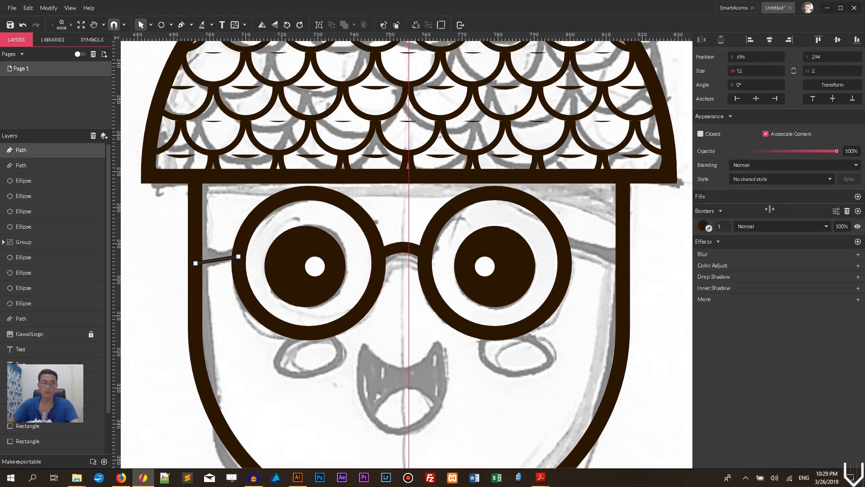
key("Escape")
- Draw the matching right-hand glasses arm about 15 × 4 px, sampling dark brown for its border and thickening it
key("p")
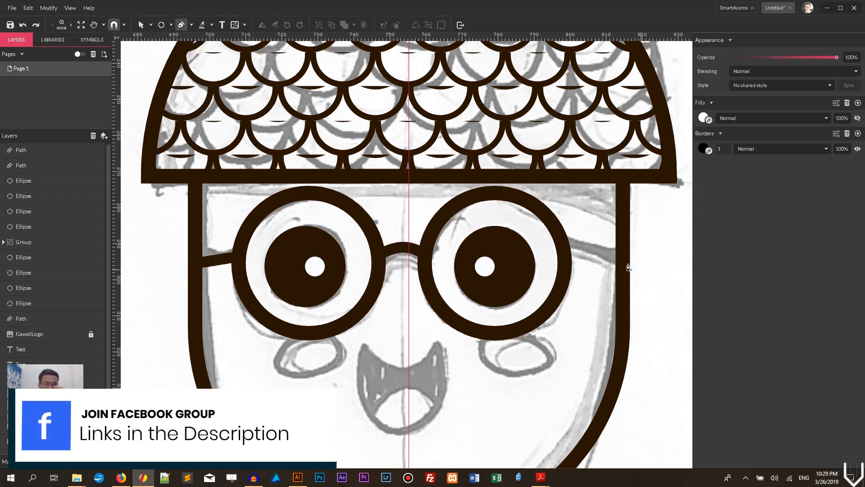
left_click(565, 244)
left_click(620, 258)
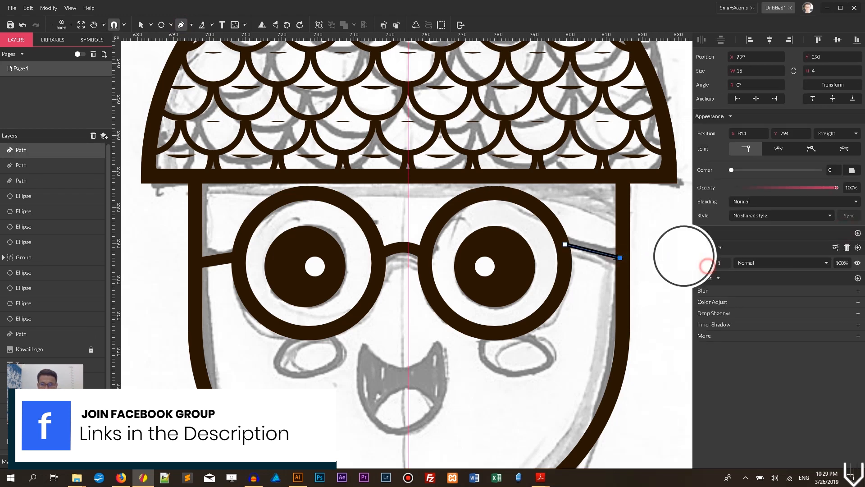
left_click_drag(707, 266, 564, 272)
left_click(141, 25)
left_click(722, 228)
key("Up")
key("Up")
key("Up")
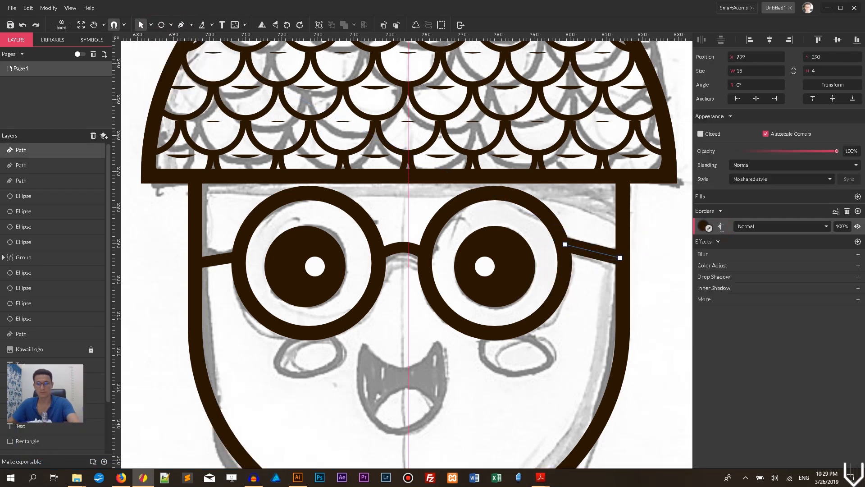
left_click(642, 226)
- Draw an ellipse about 23 × 28 px over the sketched mouth
scroll(649, 237, "down", 2)
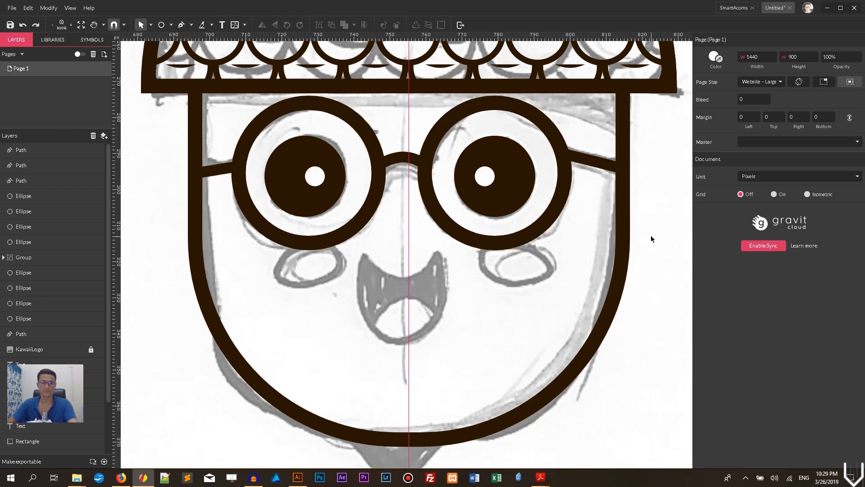
key("space")
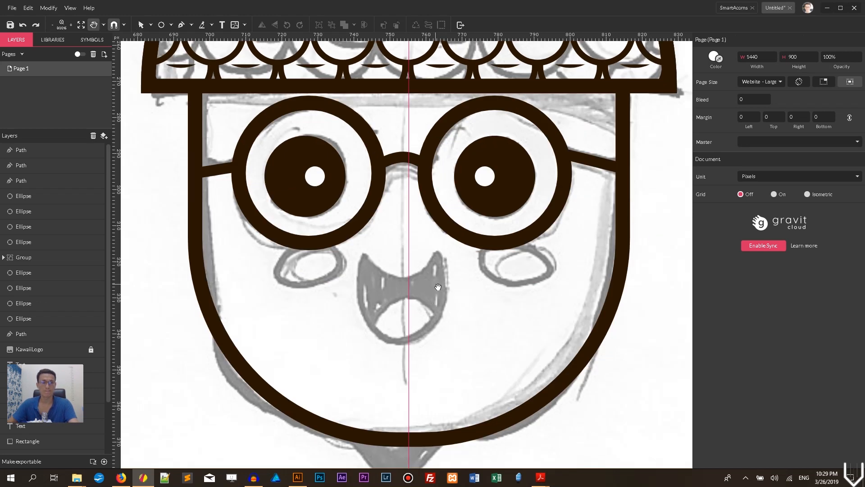
left_click_drag(415, 271, 433, 257)
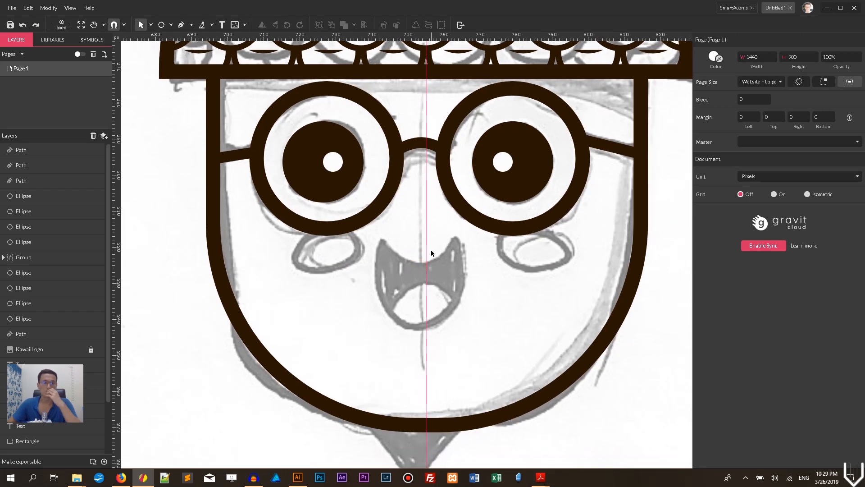
left_click(171, 25)
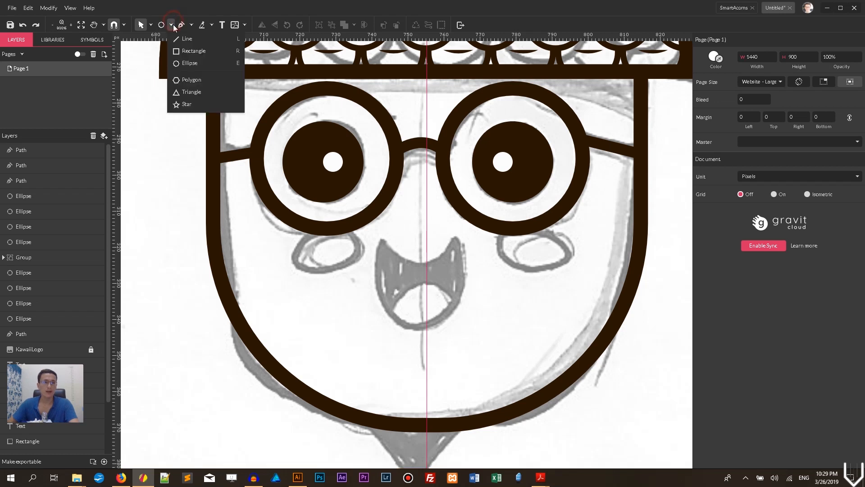
left_click(190, 61)
left_click_drag(378, 223, 460, 323)
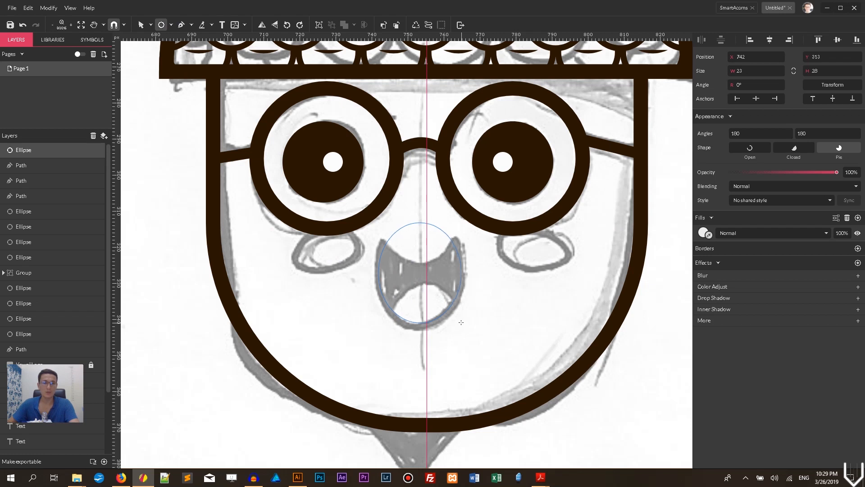
left_click_drag(461, 322, 461, 322)
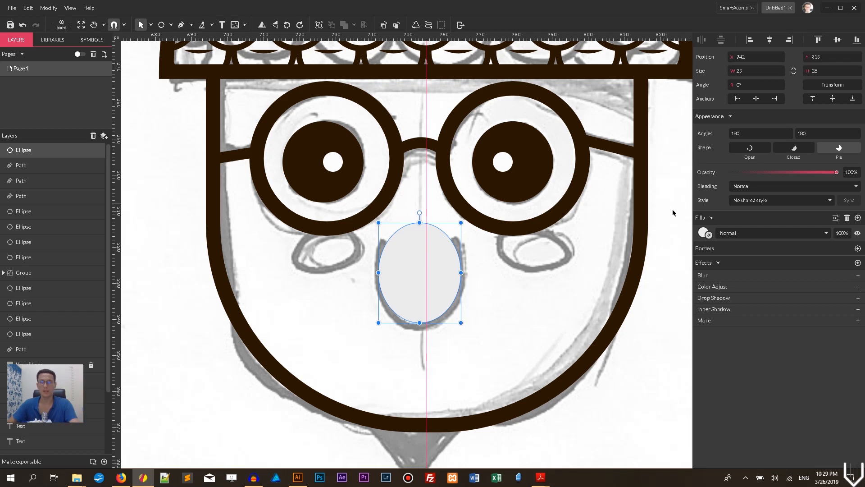
- Restyle the mouth ellipse as an unfilled shape with a 1 px sampled dark brown border, and stretch its top upward to a 29 px height
left_click(847, 218)
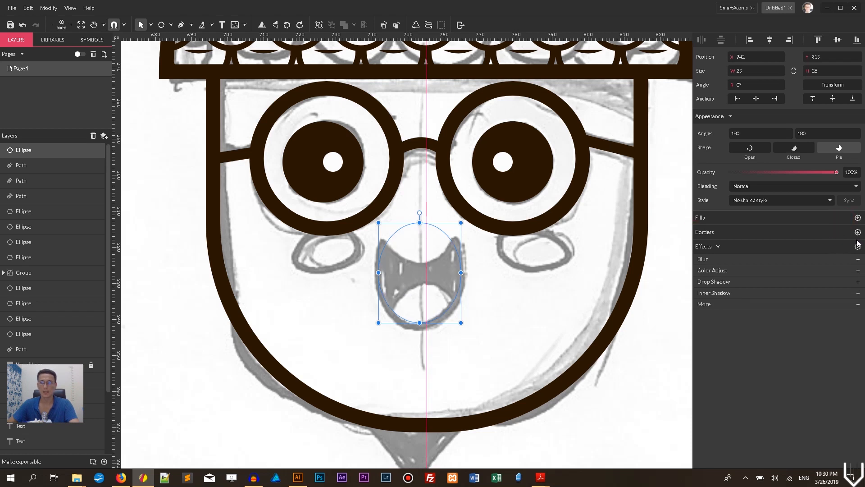
left_click(858, 234)
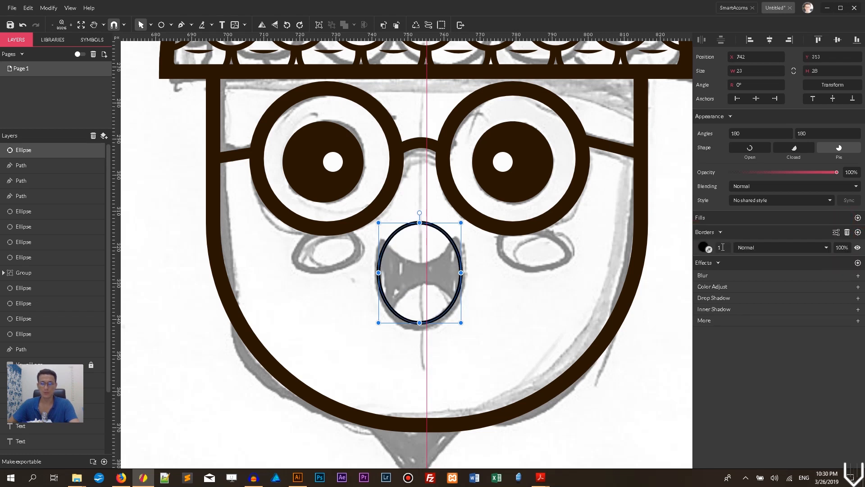
left_click(708, 249)
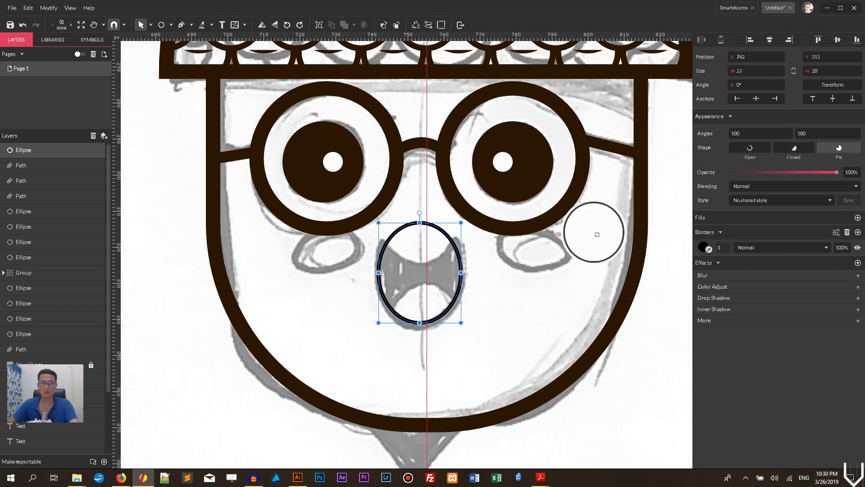
left_click(636, 225)
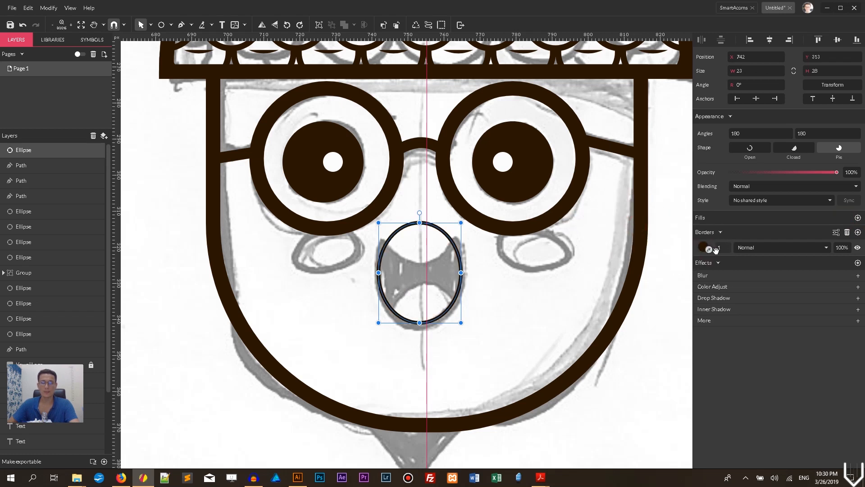
scroll(537, 96, "up", 4)
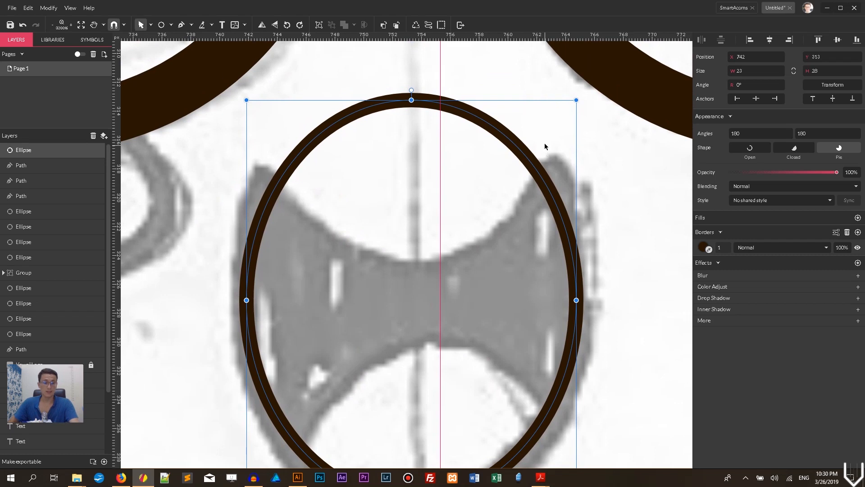
left_click_drag(411, 100, 410, 76)
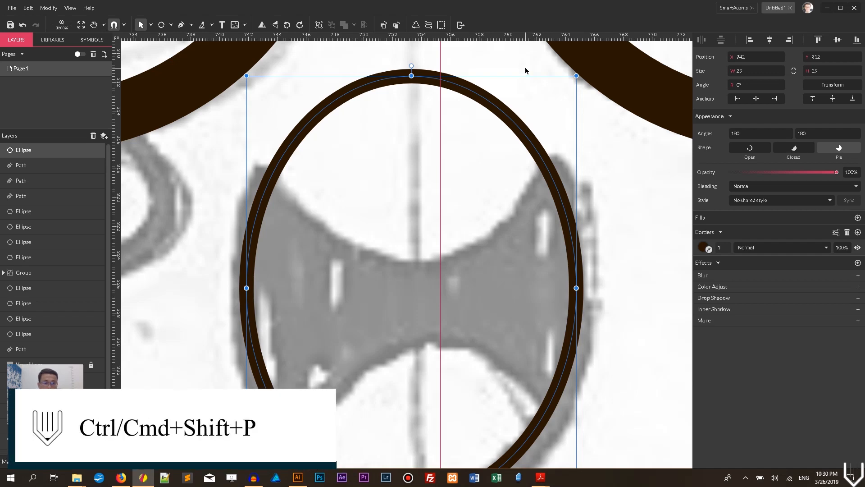
- Convert the mouth ellipse to a path and add an anchor at its left corner, marked with a horizontal guide
key("ctrl+shift+p")
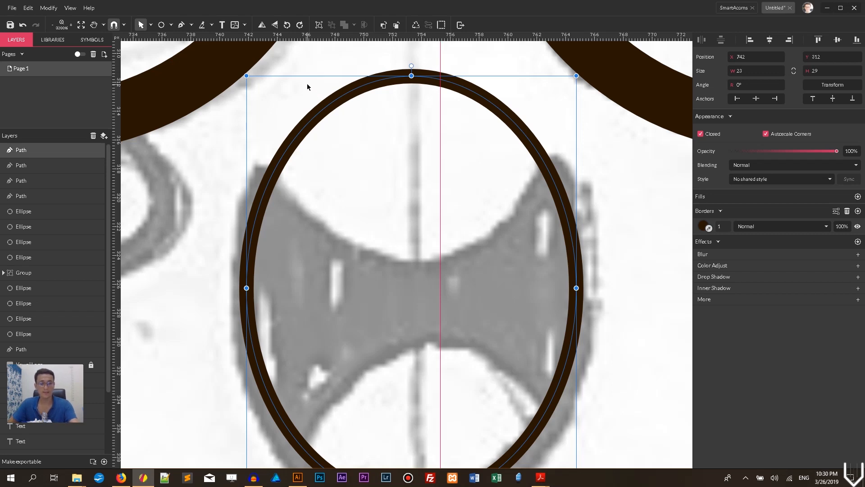
key("Return")
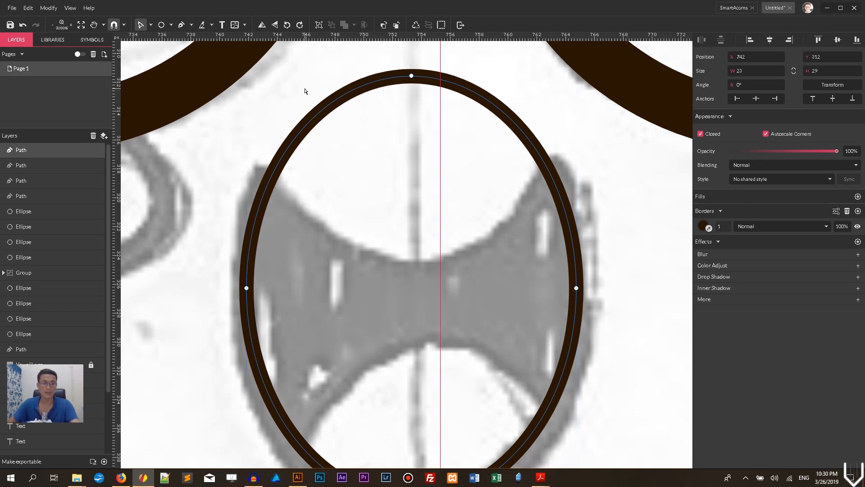
left_click(273, 172)
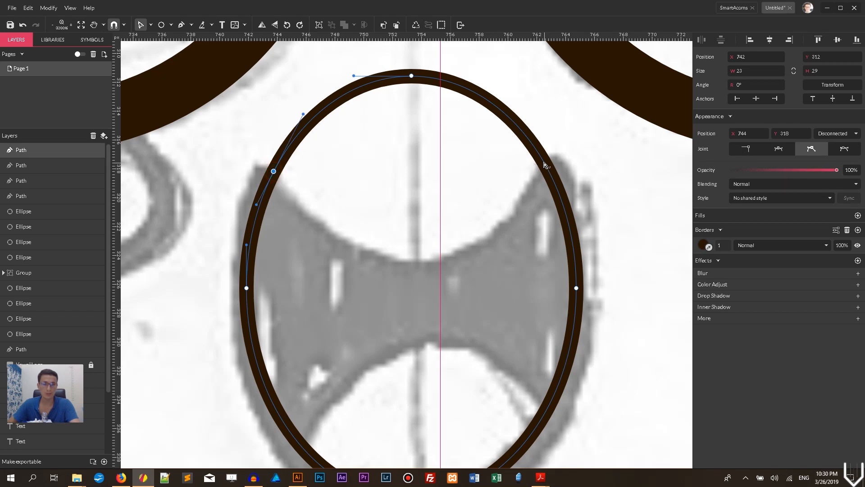
left_click_drag(504, 36, 490, 172)
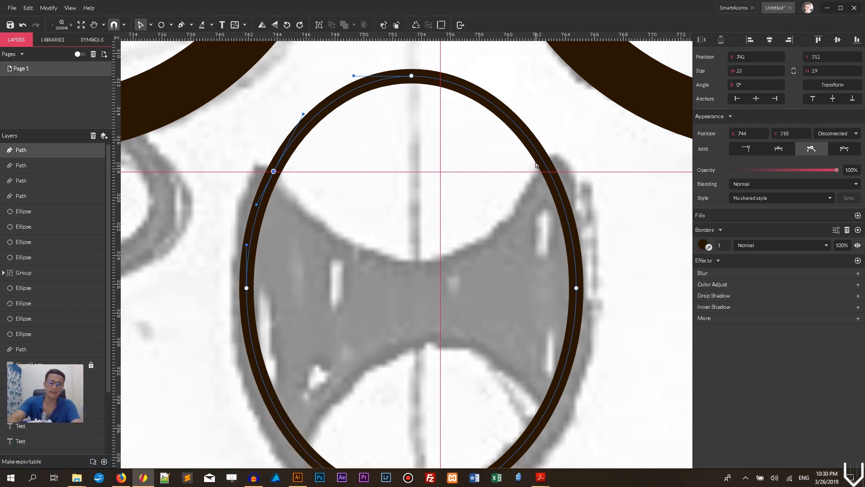
key("ctrl+alt+r")
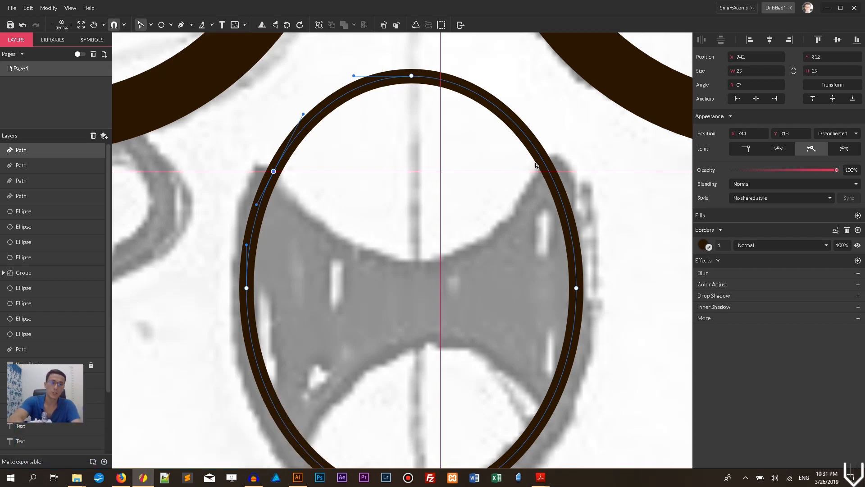
key("ctrl+alt+r")
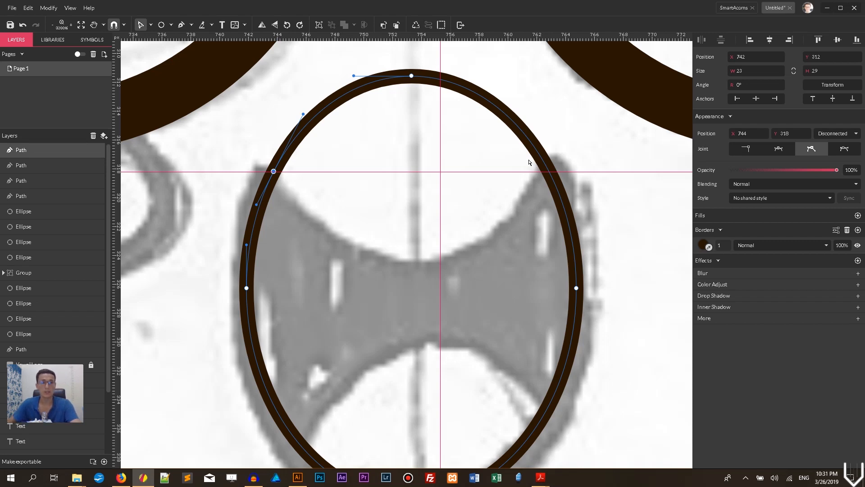
left_click_drag(419, 37, 407, 145)
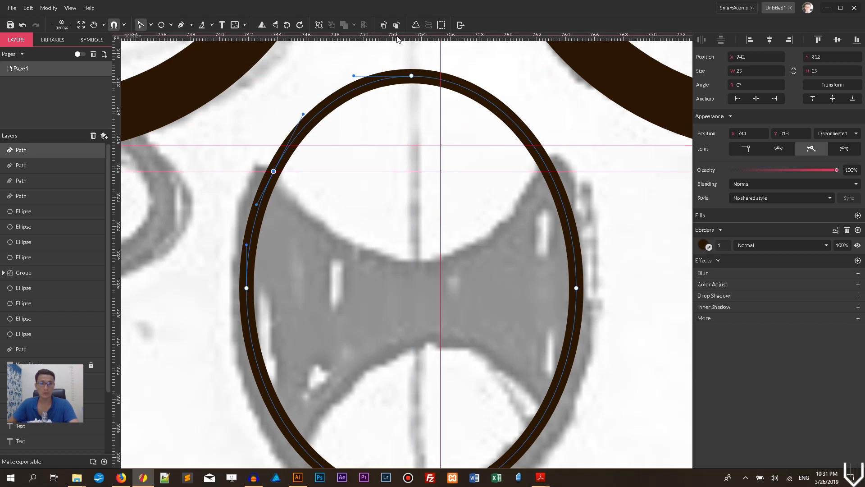
key("ctrl+z")
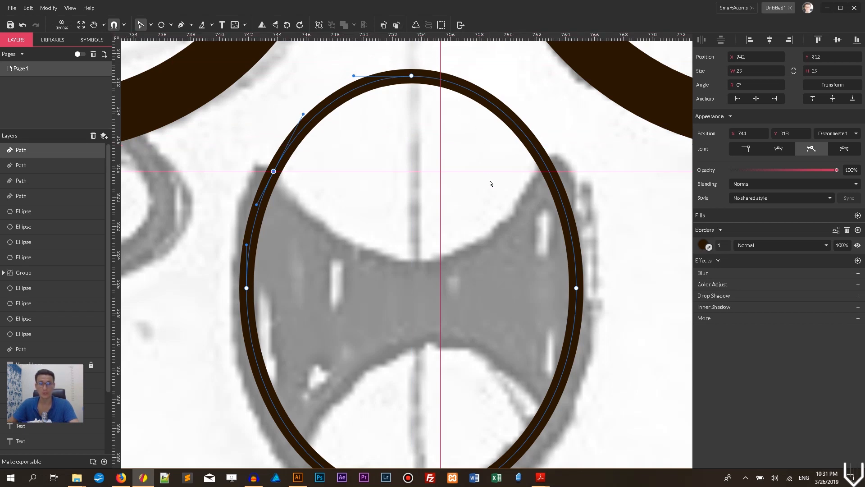
- Add a matching anchor where the guide crosses the mouth's right side, and pull the top anchor straight down to Y 324
left_click(550, 172)
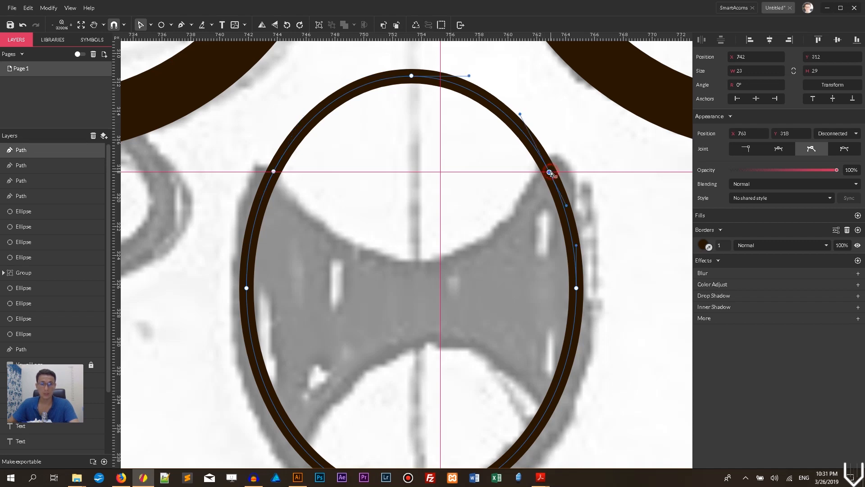
left_click(413, 77)
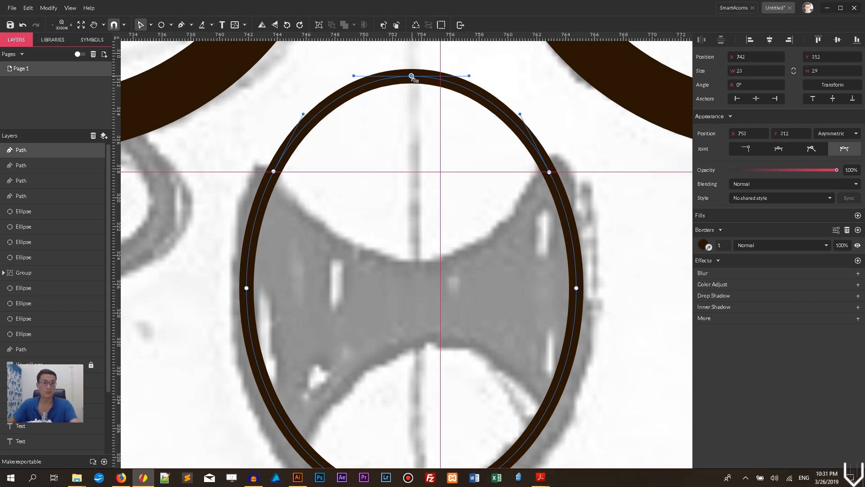
left_click_drag(411, 77, 404, 261)
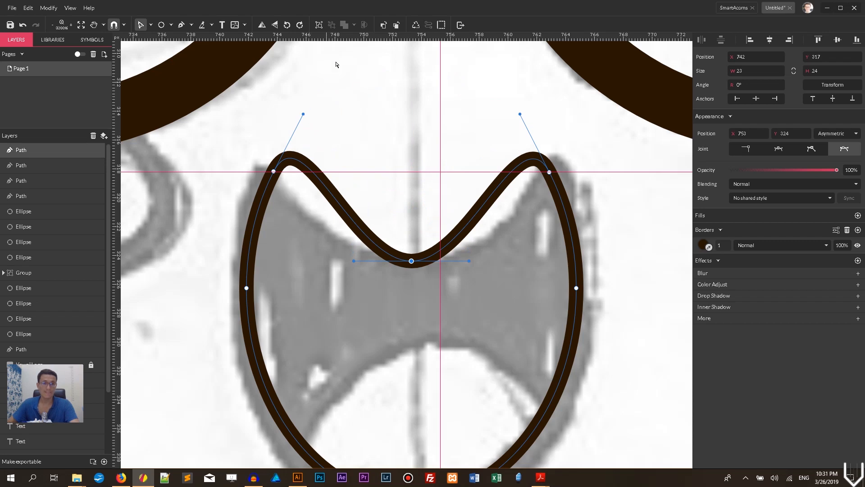
- Place a second horizontal guide at the mouth's upper peaks and shorten both corner anchors' upper handles to meet it
left_click_drag(362, 39, 360, 162)
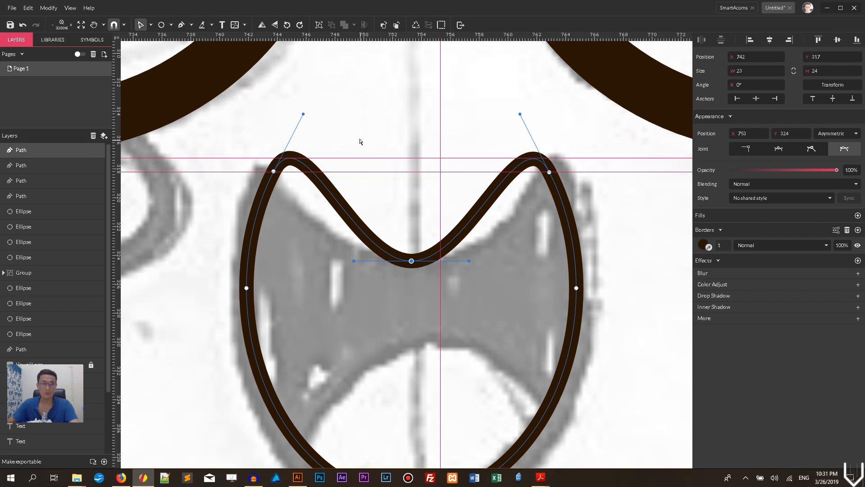
left_click_drag(303, 114, 283, 157)
left_click_drag(521, 116, 542, 156)
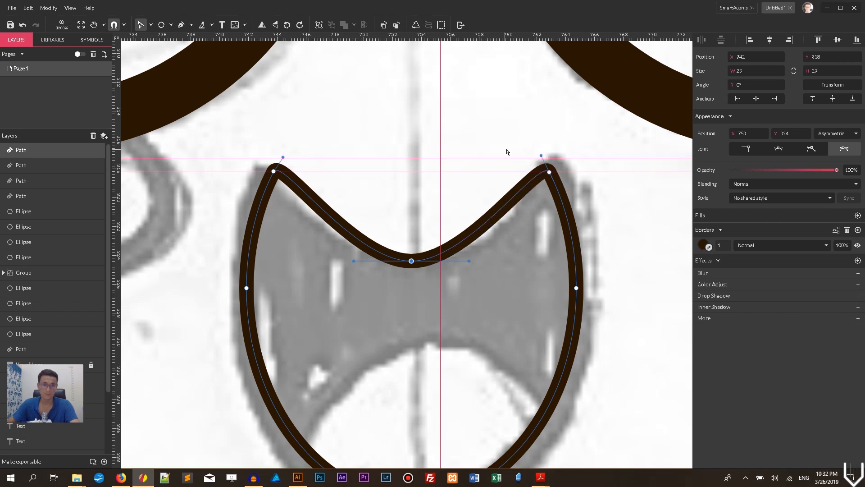
left_click(288, 154)
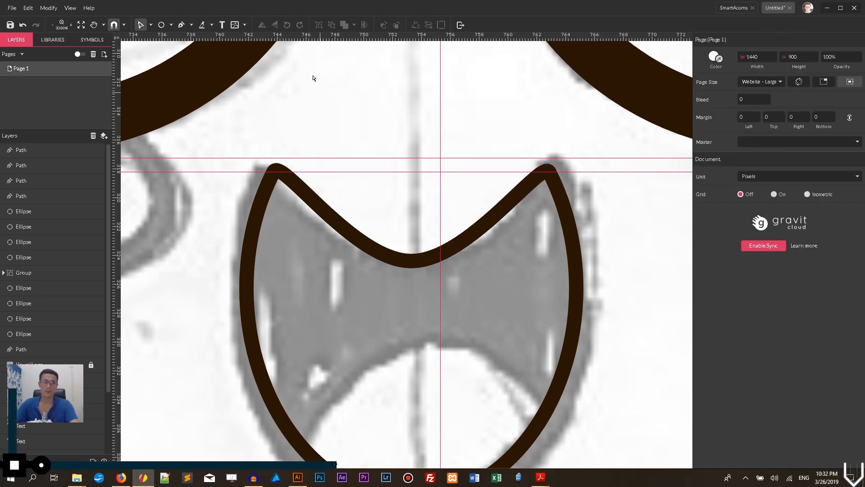
- Remove the two horizontal guides and the vertical centre guide from the canvas
left_click(151, 25)
left_click(162, 37)
mouse_move(444, 165)
left_mouse_down()
mouse_move(441, 95)
mouse_move(491, 56)
left_mouse_up()
key("space")
left_click(380, 86)
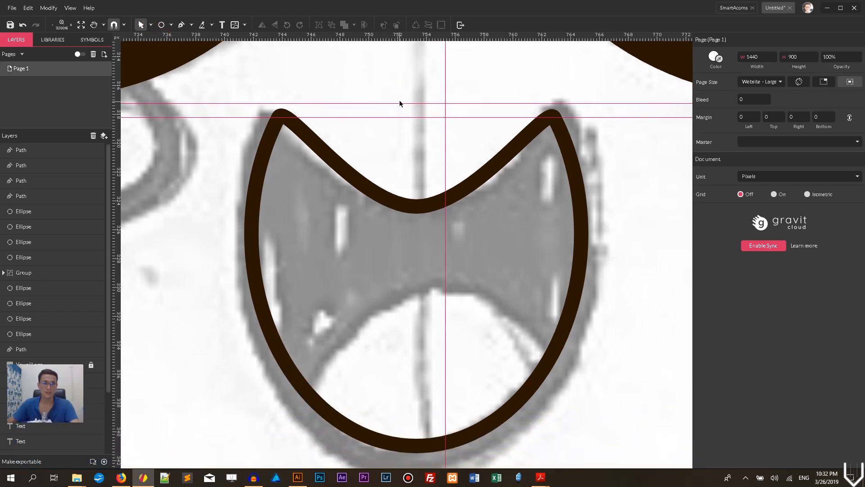
left_click_drag(399, 103, 412, 36)
left_click_drag(400, 118, 418, 45)
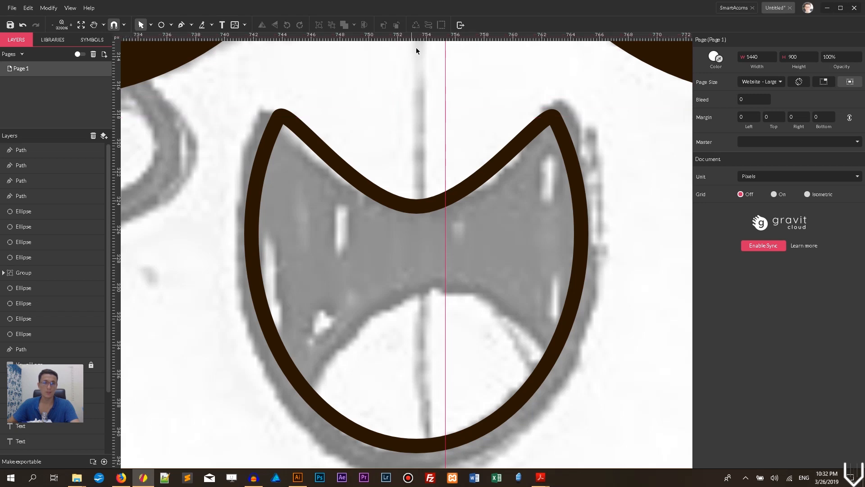
left_click_drag(444, 102, 119, 181)
- Draw an ellipse about 16 × 20 px over the sketched tongue, extending below the mouth outline
scroll(287, 178, "down", 3)
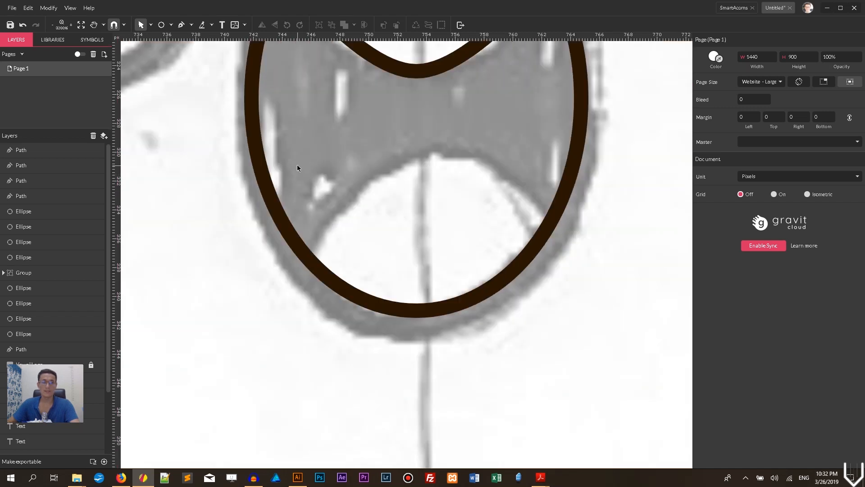
left_click(172, 25)
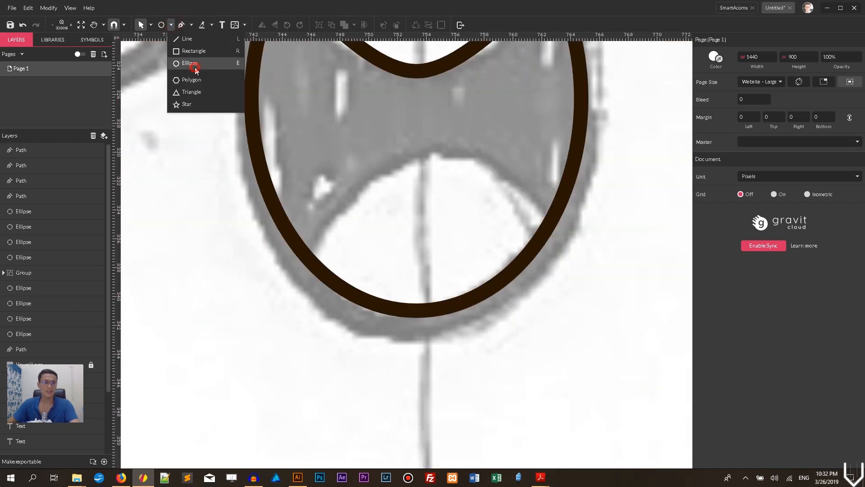
left_click(187, 60)
left_click_drag(310, 151, 542, 440)
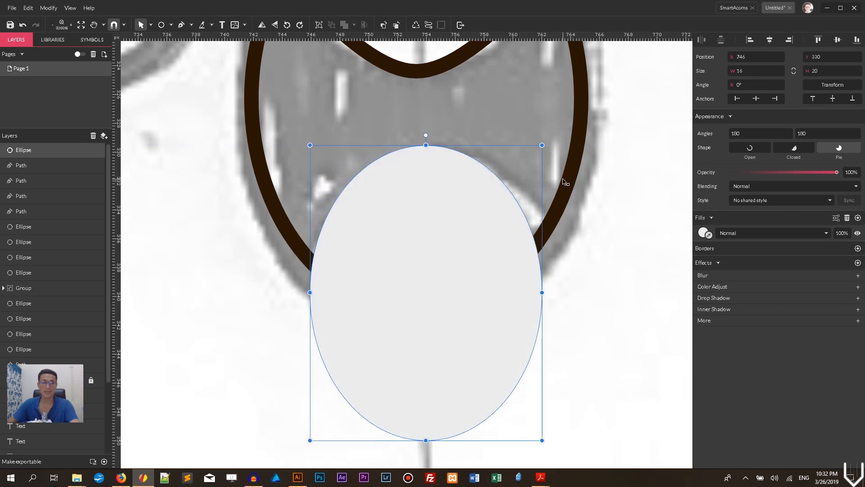
- Centre the tongue ellipse horizontally on the mouth outline
left_click(572, 168)
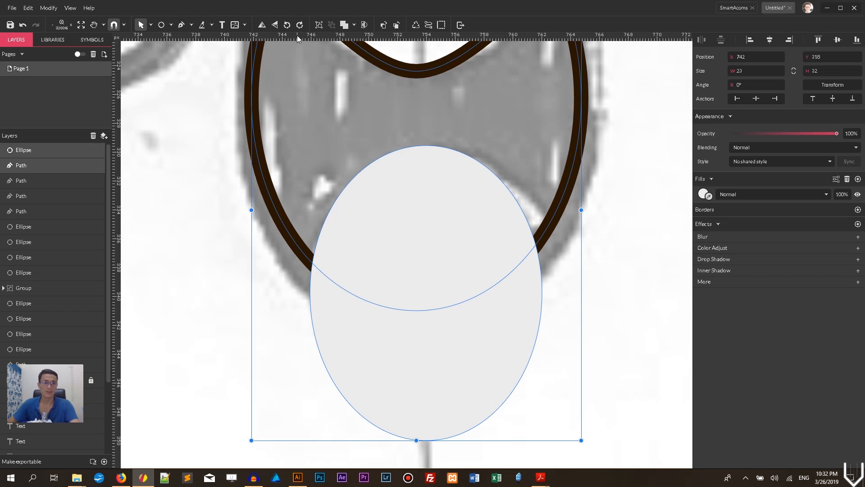
left_click(770, 40)
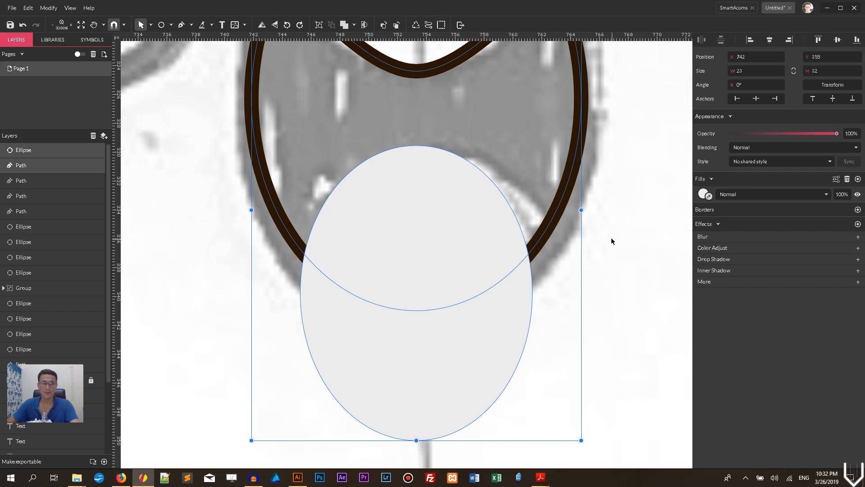
left_click(612, 239)
- Duplicate the mouth outline and intersect one copy with the tongue ellipse so the tongue stays inside the mouth
left_click(571, 199)
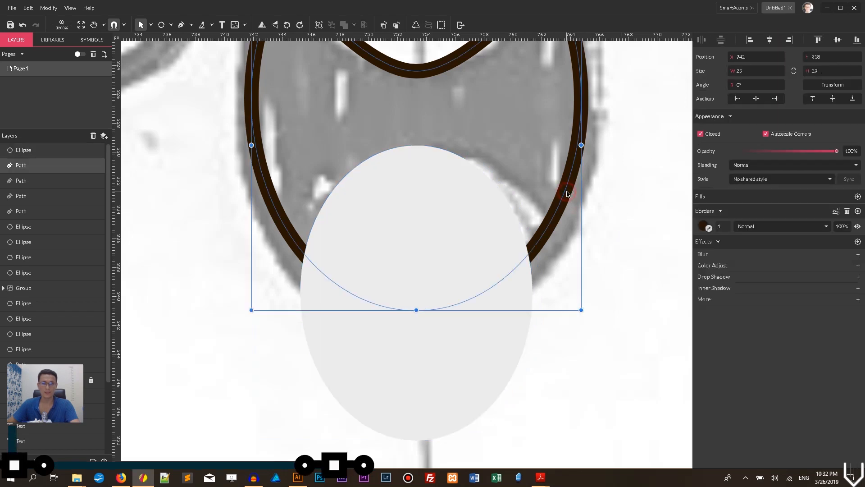
scroll(573, 190, "up", 1)
key("ctrl+d")
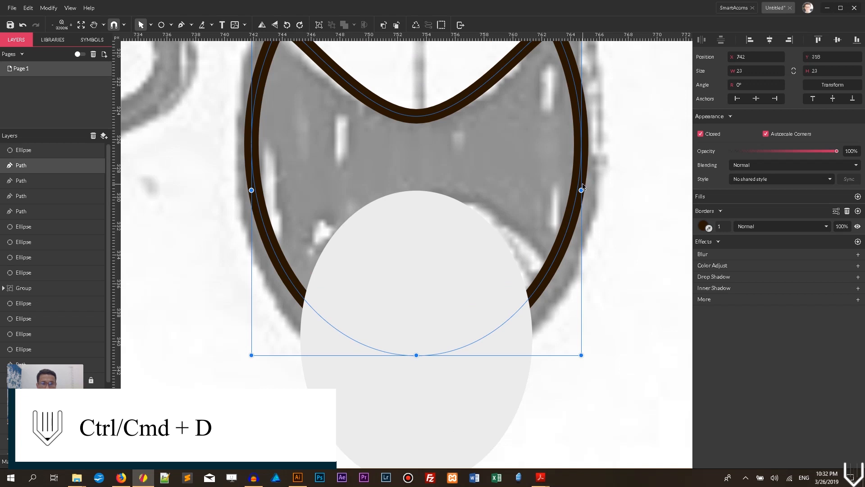
left_click(459, 256)
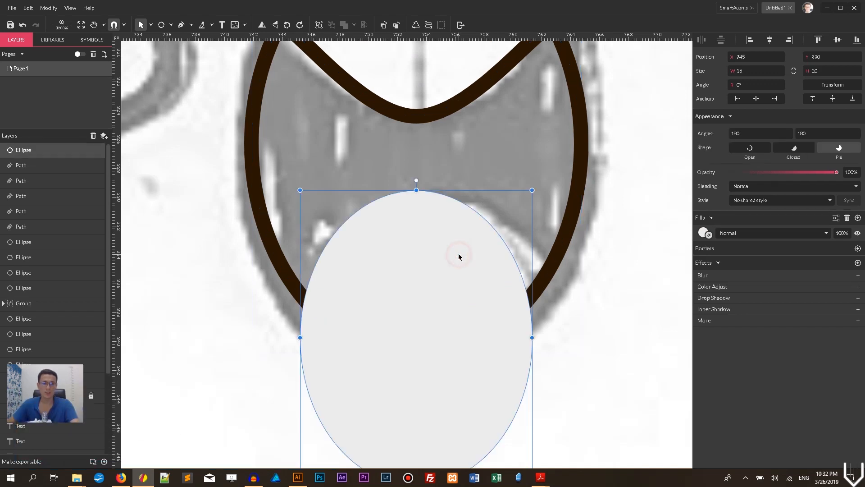
left_click(581, 196)
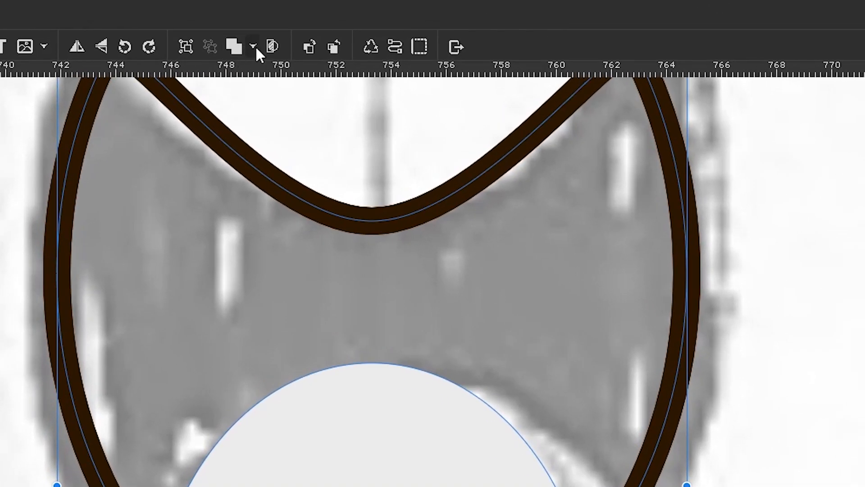
left_click(253, 46)
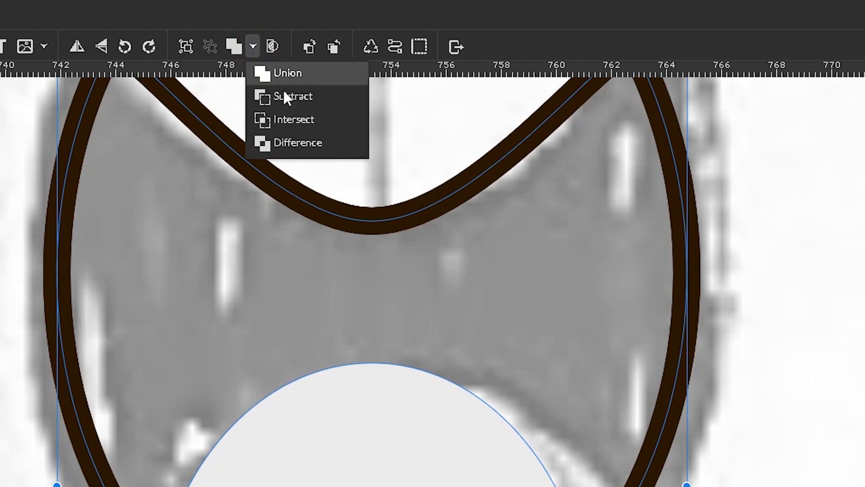
left_click(299, 116)
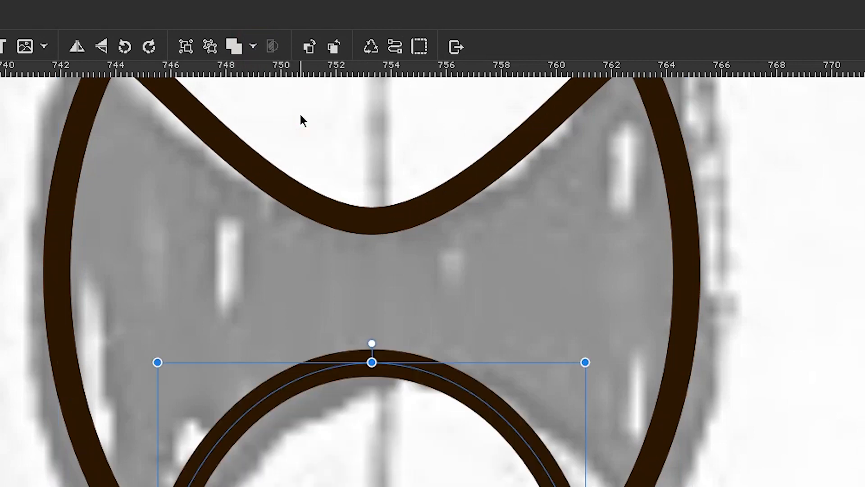
left_click(771, 345)
- Draw an ellipse about 23 × 12 px over the sketched cheek under the right-hand eye
key("ctrl+minus")
key("ctrl+minus")
key("ctrl+minus")
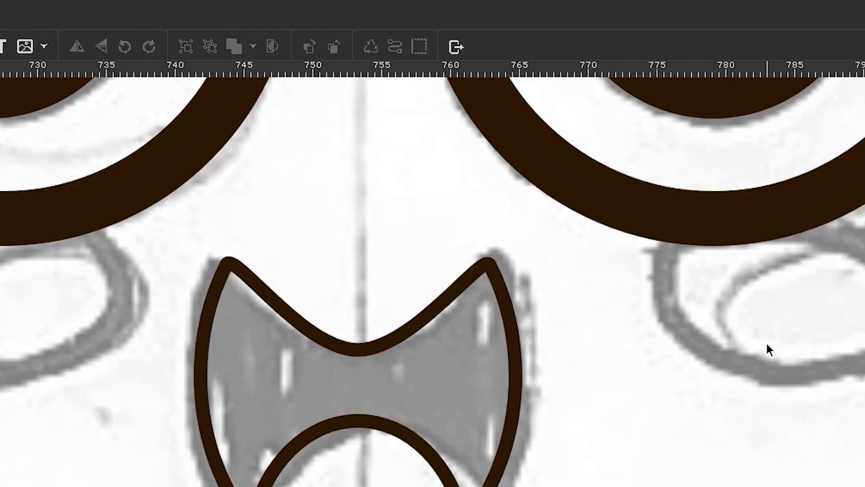
key("ctrl+plus")
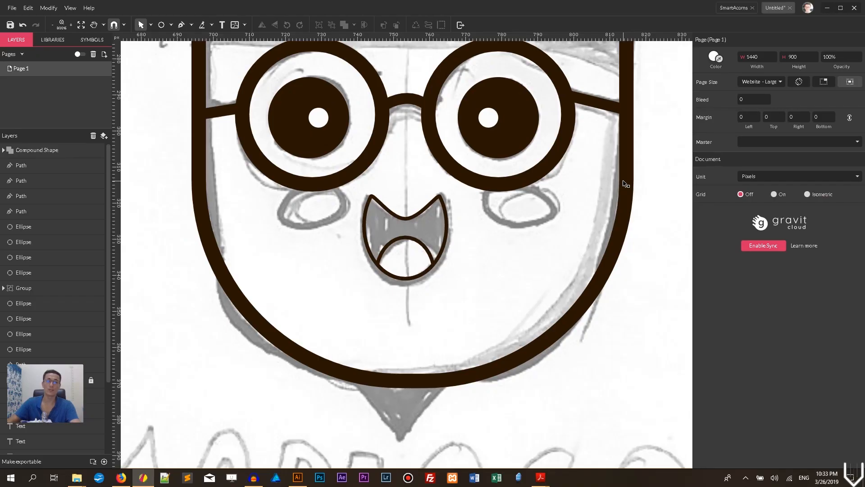
left_click(172, 25)
left_click(189, 64)
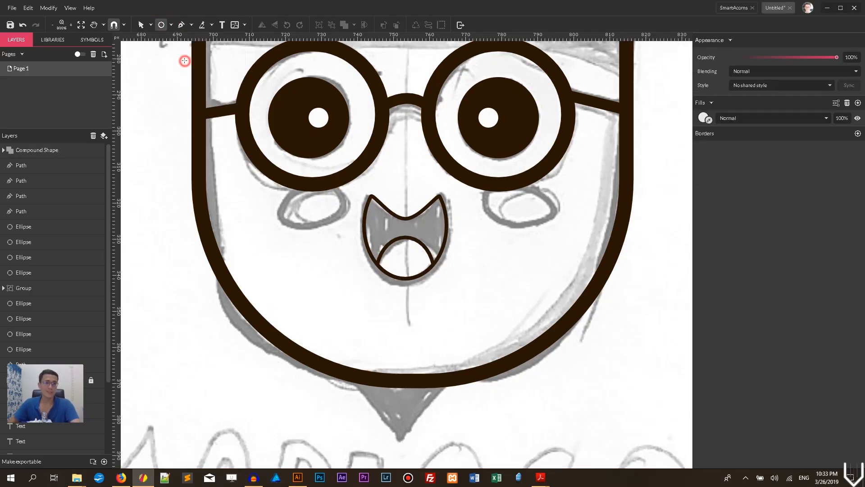
left_click_drag(481, 190, 559, 226)
left_click_drag(519, 190, 519, 184)
left_click(703, 233)
left_click(702, 232)
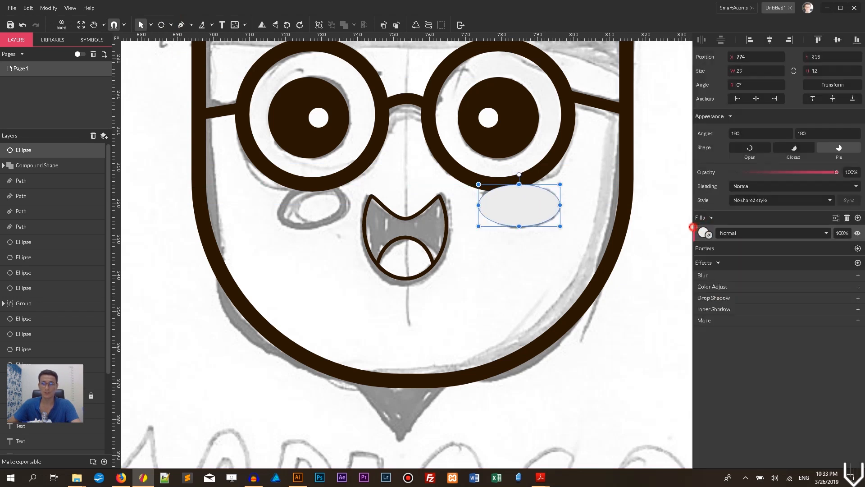
left_click(847, 218)
left_click(858, 232)
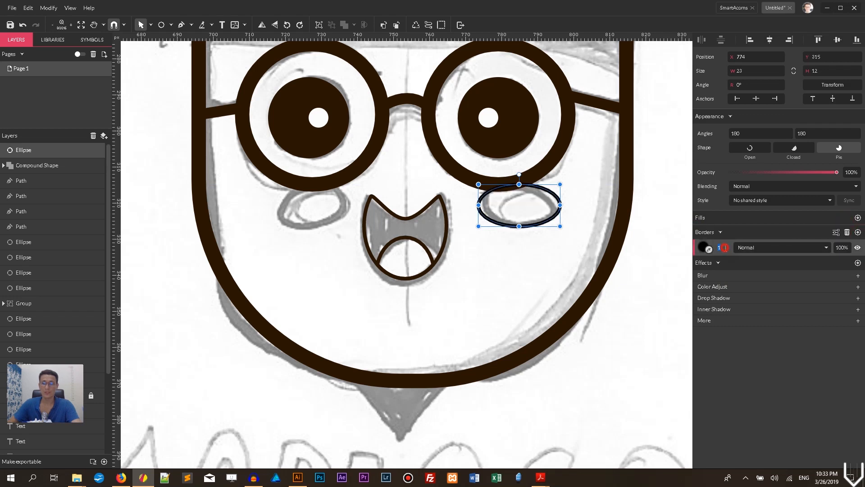
left_click(709, 248)
left_click(624, 210)
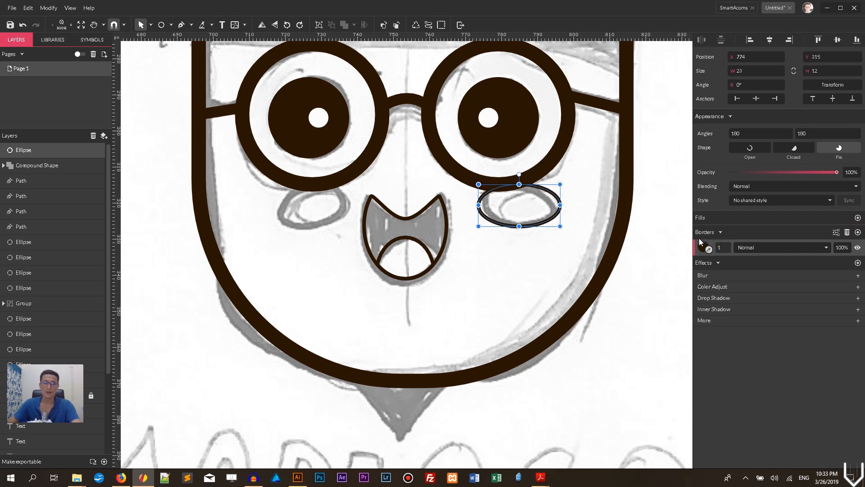
left_click(847, 232)
left_click(857, 219)
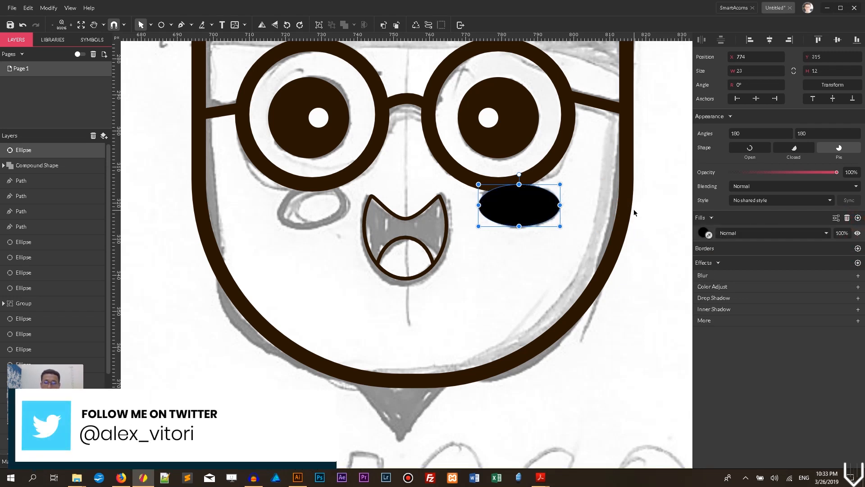
- Fill the cheek ellipse with the pink #FF7171 sampled from the colour palette beside the artwork
key("ctrl+plus")
key("ctrl+minus")
key("ctrl+minus")
key("space")
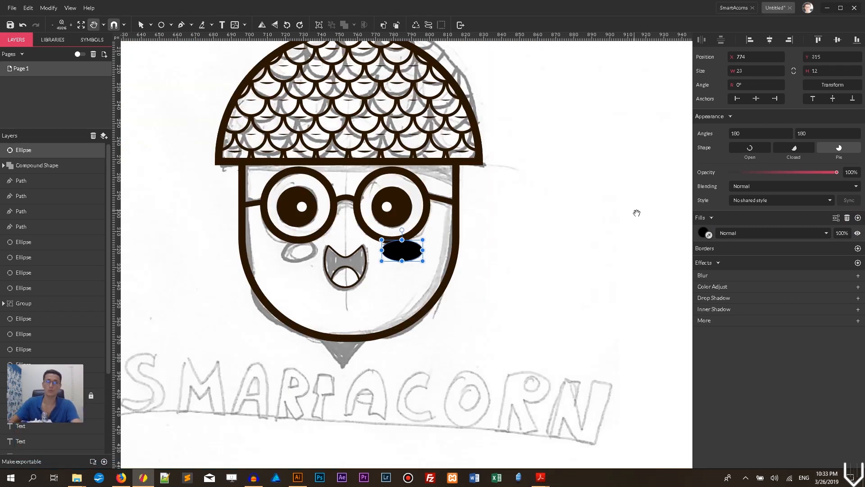
key("ctrl+minus")
mouse_move(548, 116)
left_mouse_down()
mouse_move(303, 209)
mouse_move(376, 158)
mouse_move(213, 110)
mouse_move(183, 114)
left_mouse_up()
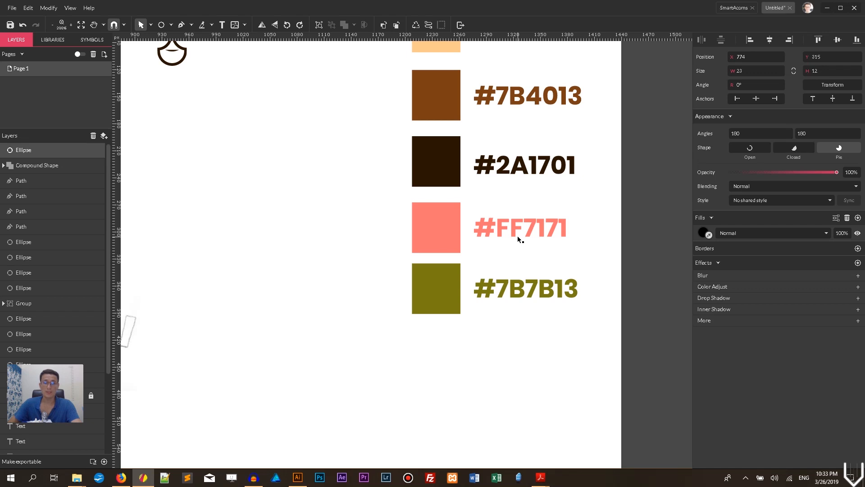
left_click(709, 234)
left_click(445, 221)
key("space")
left_click_drag(348, 236, 569, 187)
left_click_drag(514, 195, 635, 202)
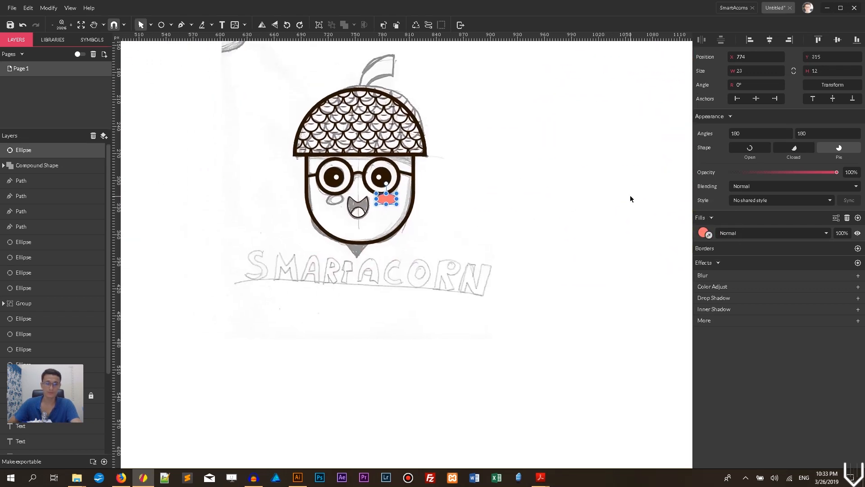
- Place a horizontally aligned copy of the pink cheek over the other sketched cheek, at about X 715
key("ctrl+plus")
key("ctrl+plus")
left_click_drag(410, 246, 204, 246)
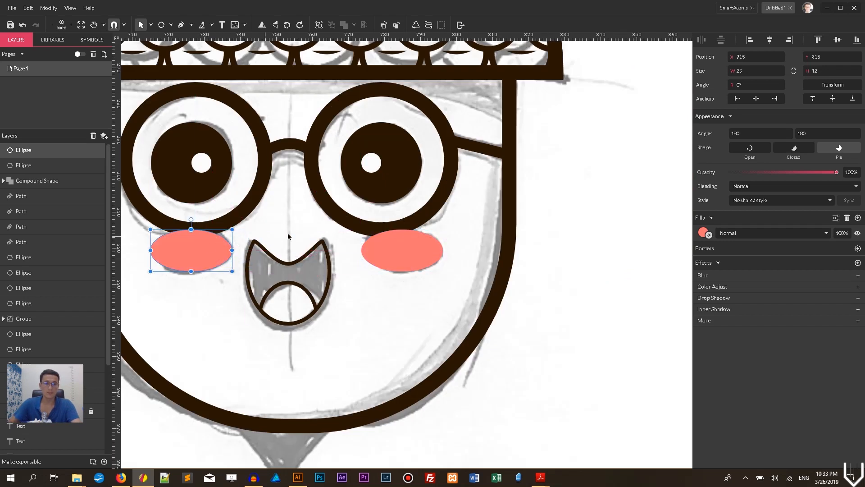
- Select both pink cheeks and send them backward until they sit behind the glasses frames
left_click(373, 247, "shift")
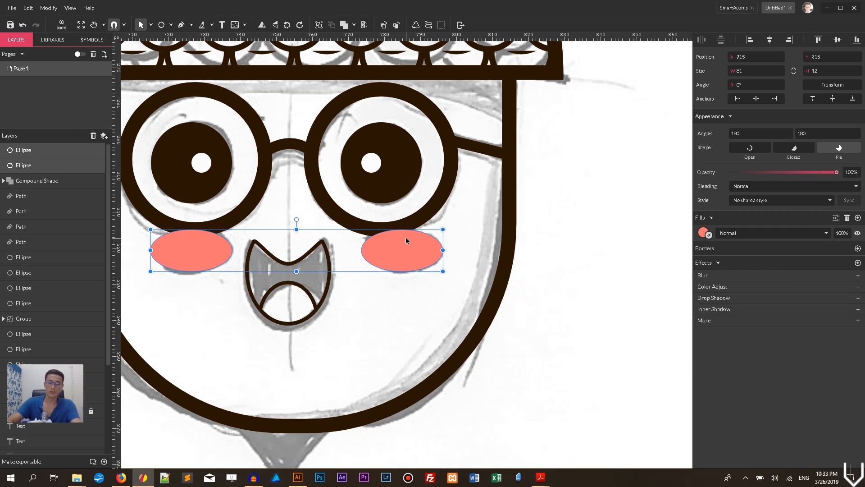
key("ctrl+bracketleft")
key("ctrl+bracketleft")
key("ctrl+bracketleft")
key("ctrl+bracketleft")
key("ctrl+bracketleft")
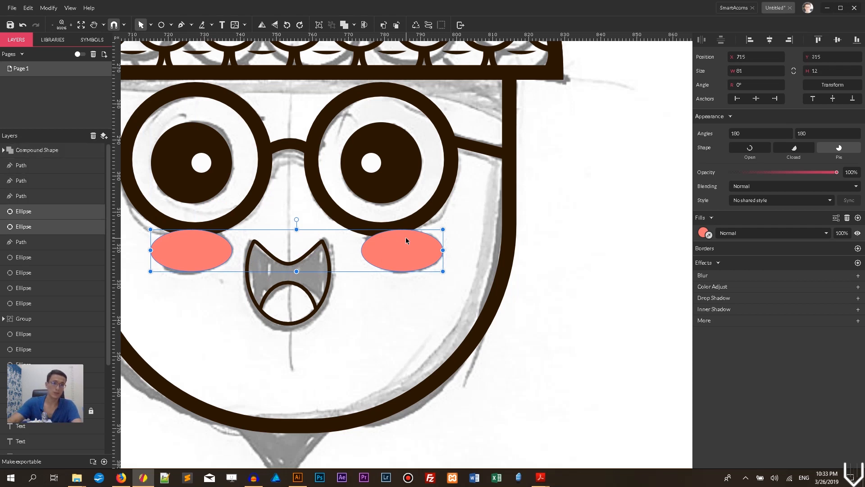
key("ctrl+bracketleft")
key("ctrl+bracketleft")
key("ctrl+bracketleft")
key("ctrl+bracketleft")
key("ctrl+bracketleft")
key("ctrl+bracketleft")
key("ctrl+bracketleft")
key("ctrl+bracketleft")
key("ctrl+bracketleft")
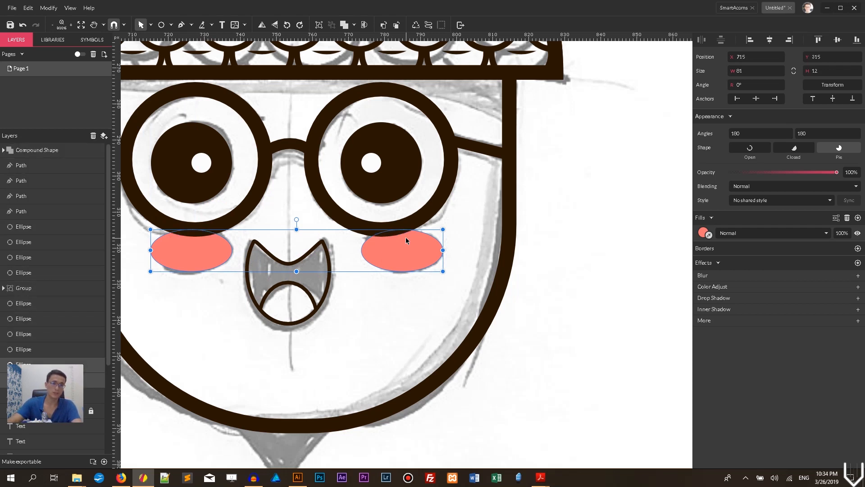
left_click(539, 264)
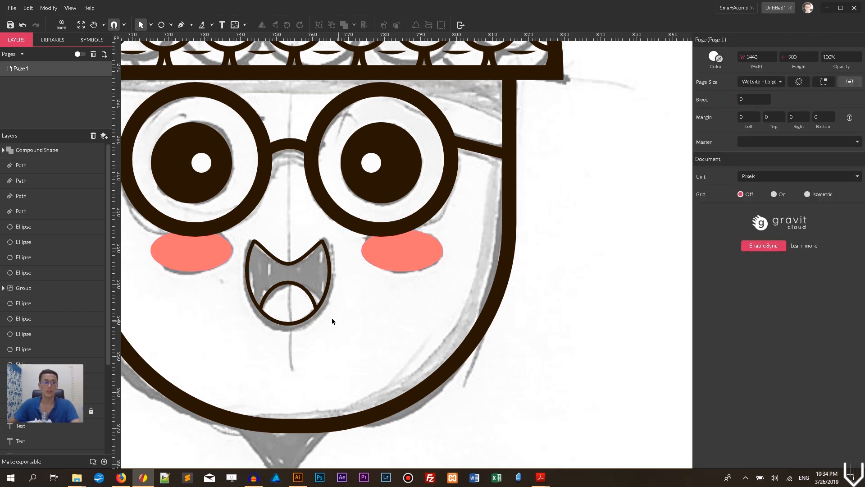
- Replace the tongue shape's brown border with a pink fill sampled from the cheek
left_click(306, 298)
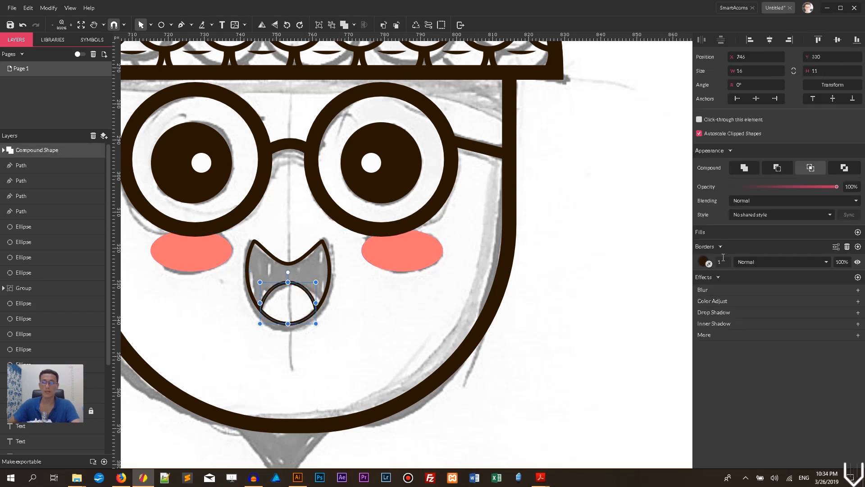
left_click(710, 264)
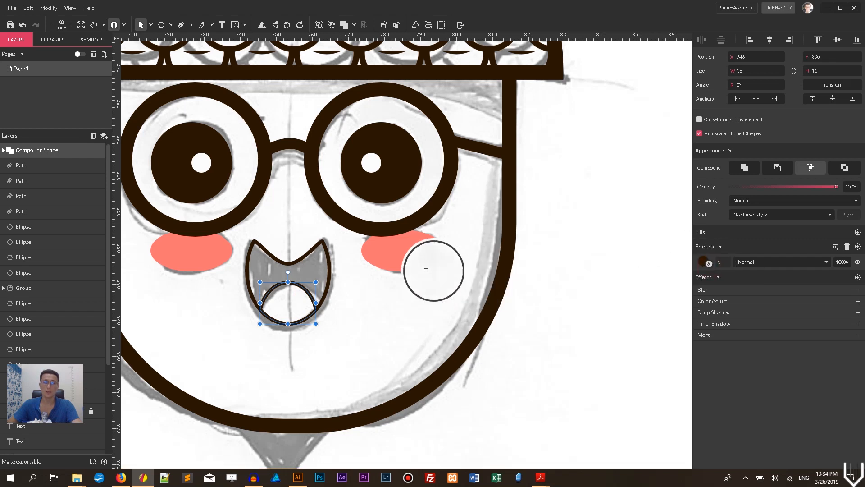
left_click(403, 258)
key("ctrl+z")
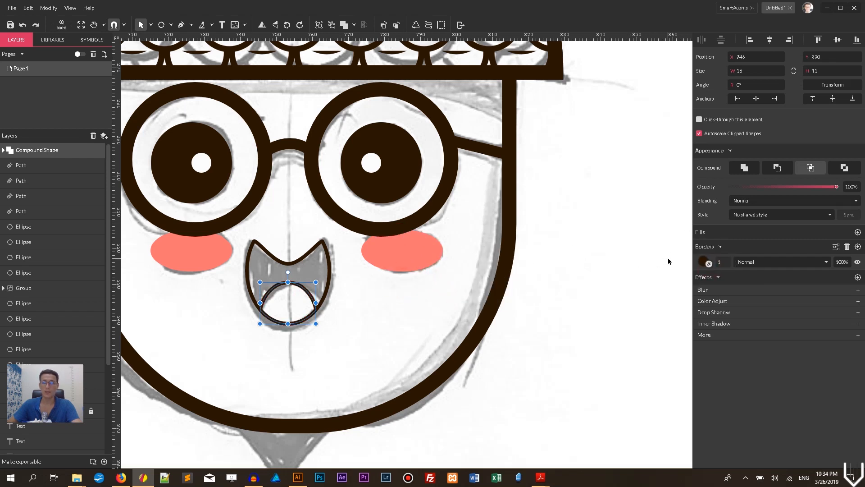
left_click(709, 264)
left_click(406, 251)
left_click(364, 284)
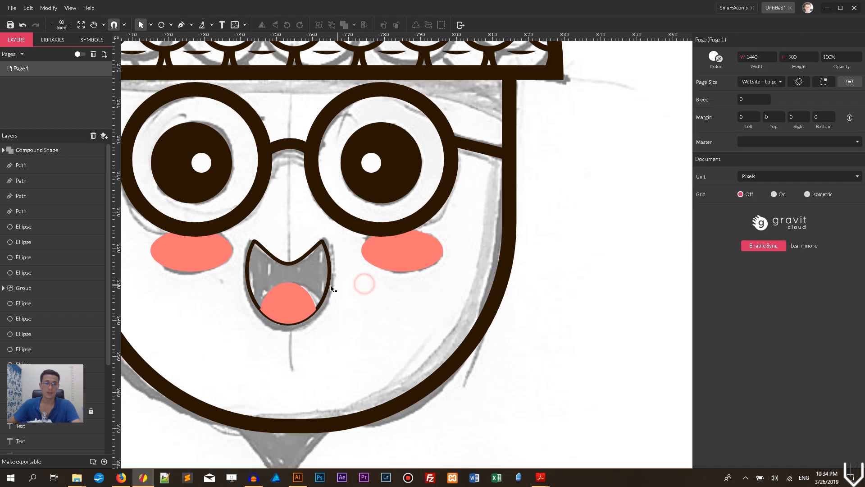
- Duplicate the mouth outline and match the copy's border colour to the dark brown face outline
left_click(329, 280)
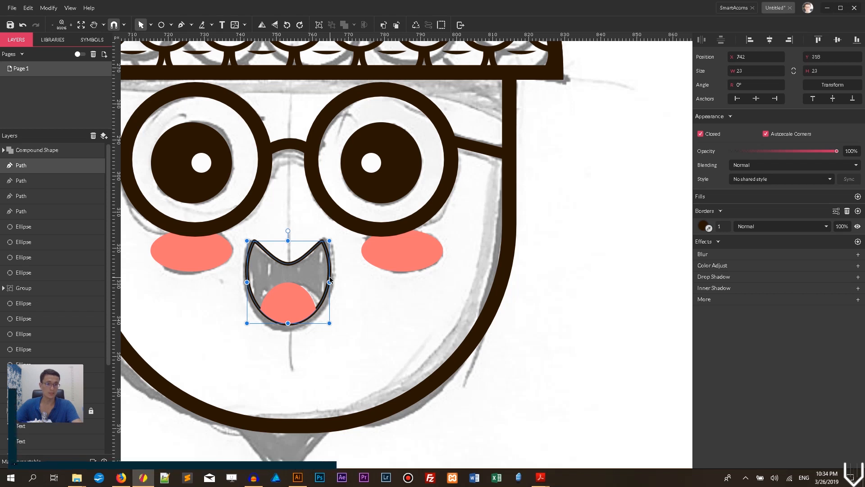
key("ctrl+d")
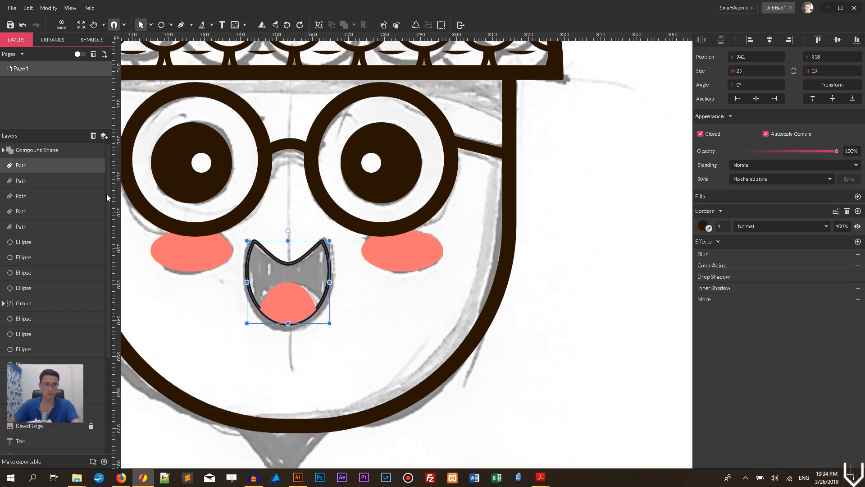
left_click(709, 228)
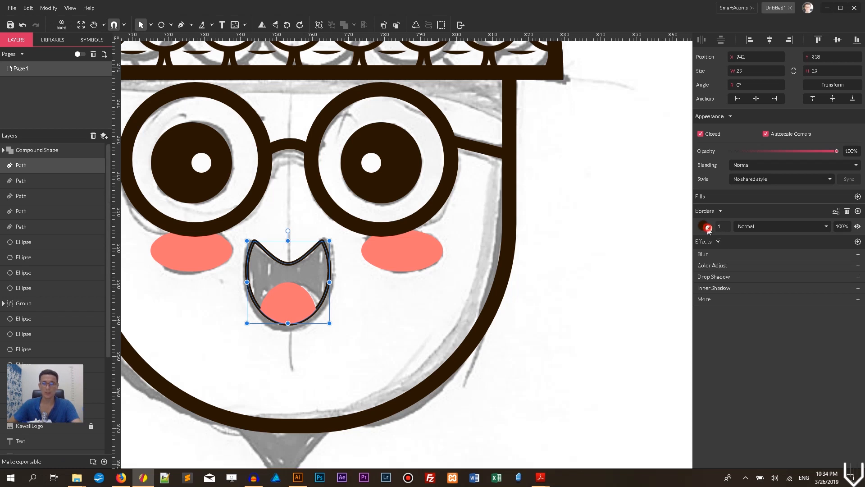
left_click(510, 222)
- Try border widths 3 and 4 on the copied mouth outline, bring it in front of the tongue, and settle on 3
left_click(723, 226)
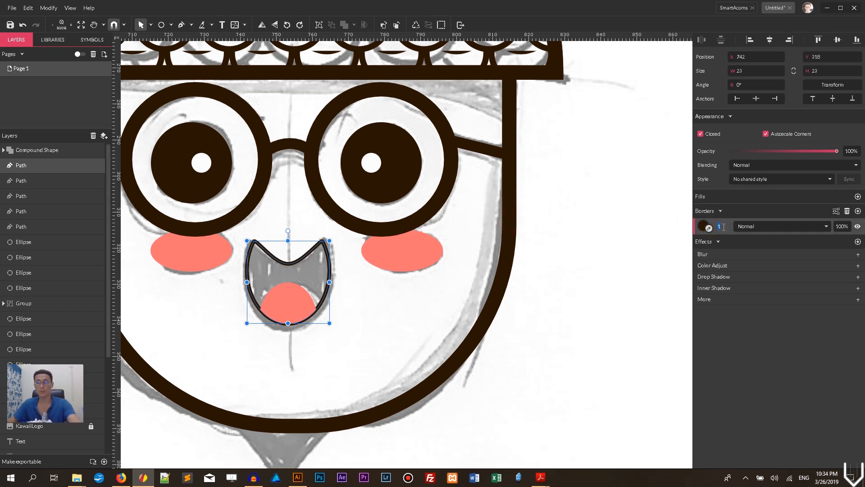
type("3")
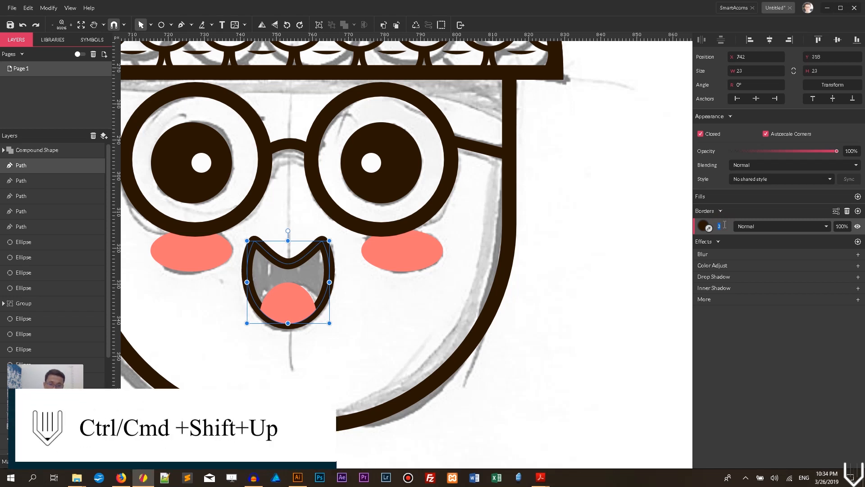
type("4")
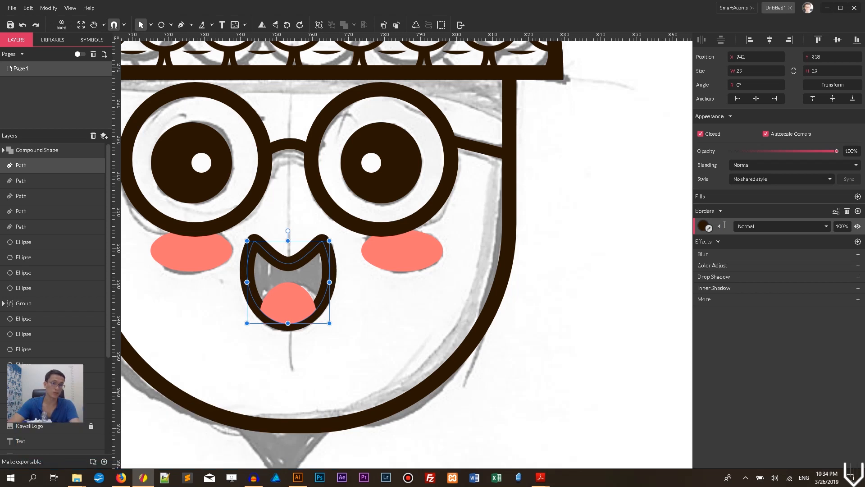
key("ctrl+shift+Up")
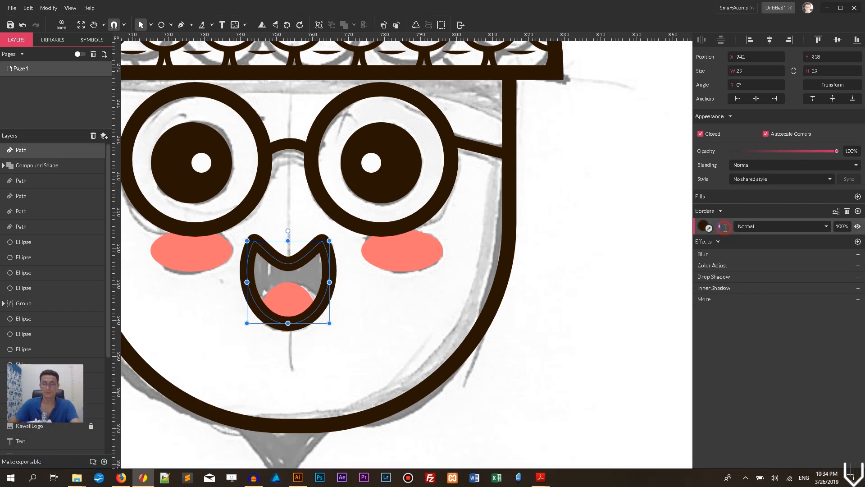
type("3")
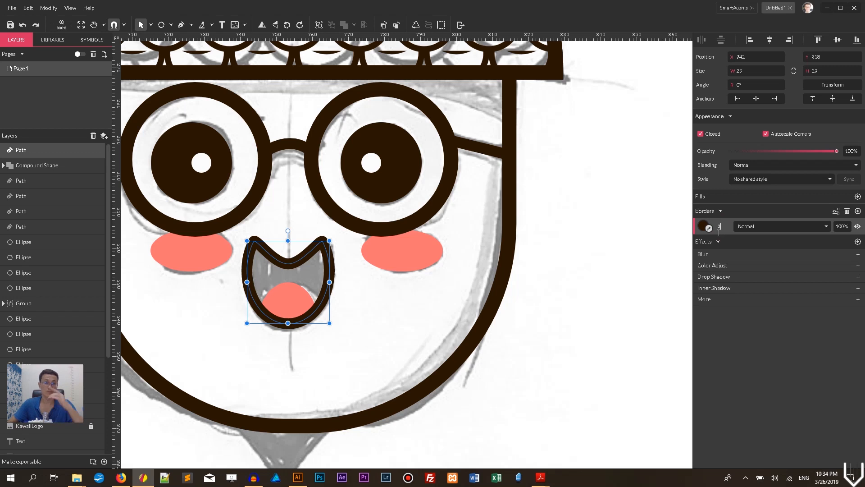
- Replace the original mouth shape's border with a fill sampled from the dark brown face outline
left_click(45, 180)
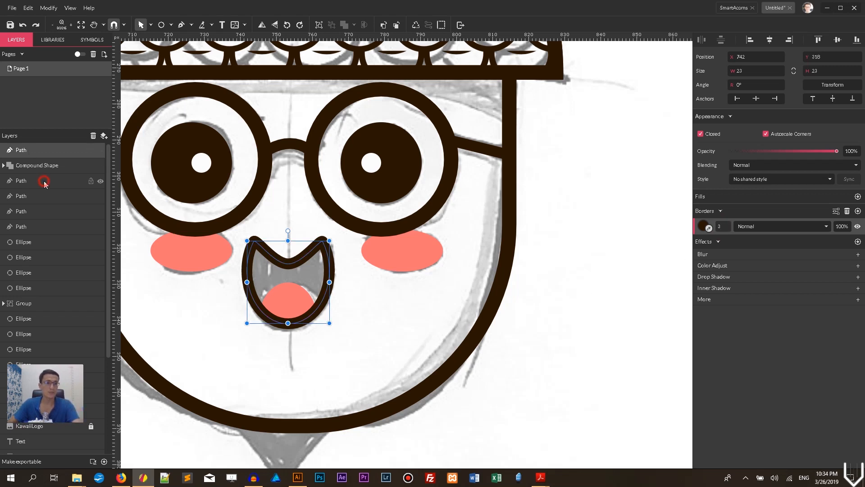
left_click(847, 210)
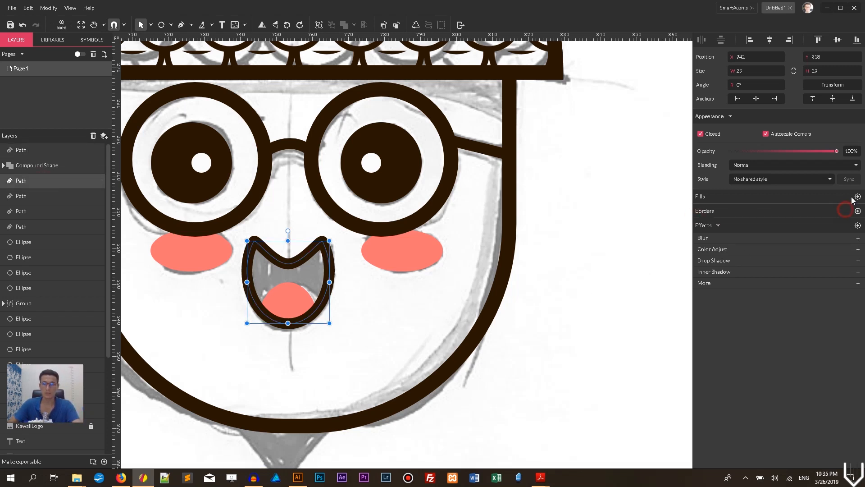
left_click(857, 196)
left_click(709, 215)
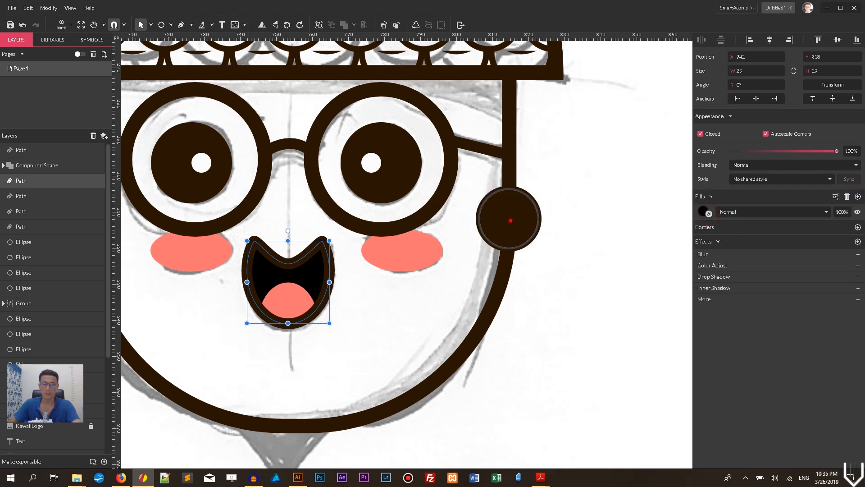
left_click(506, 218)
- Shift the mouth interior's fill to the dark red #4A1307
left_click(702, 211)
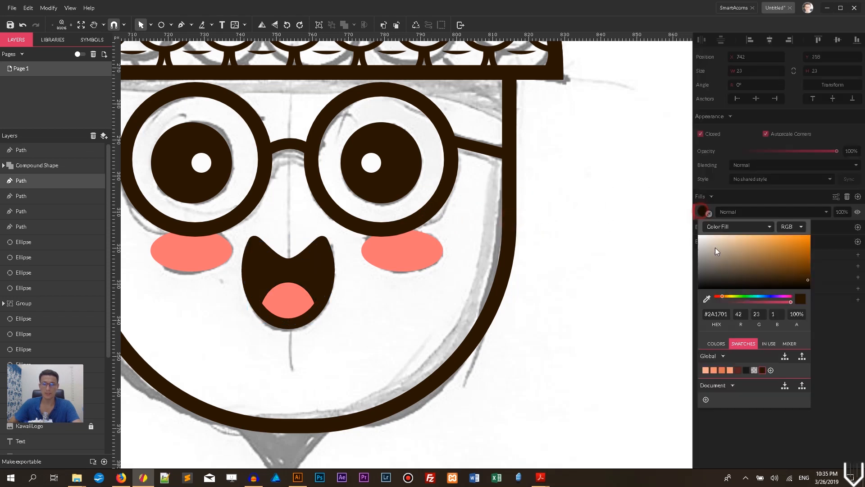
left_click(718, 297)
left_click_drag(810, 279, 802, 273)
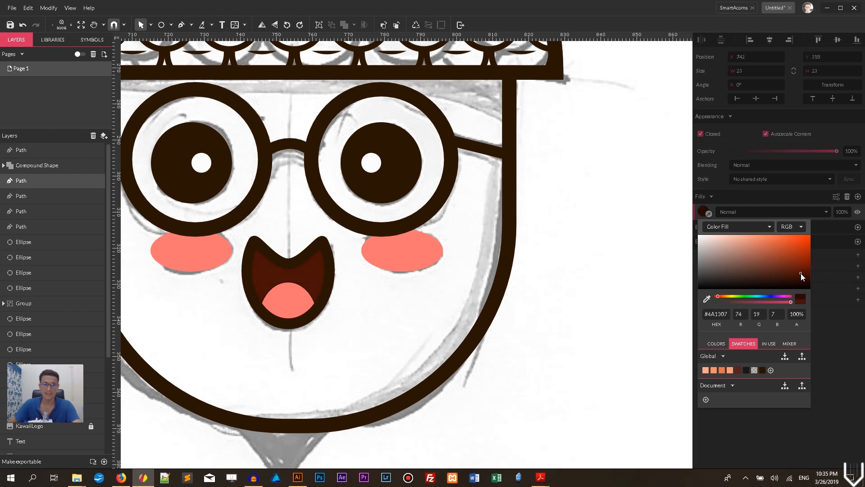
left_click(350, 307)
- Make a tongue copy offset 4 px downward, and duplicate the original tongue once more in place
key("space")
left_click_drag(355, 296, 416, 281)
left_click(351, 283)
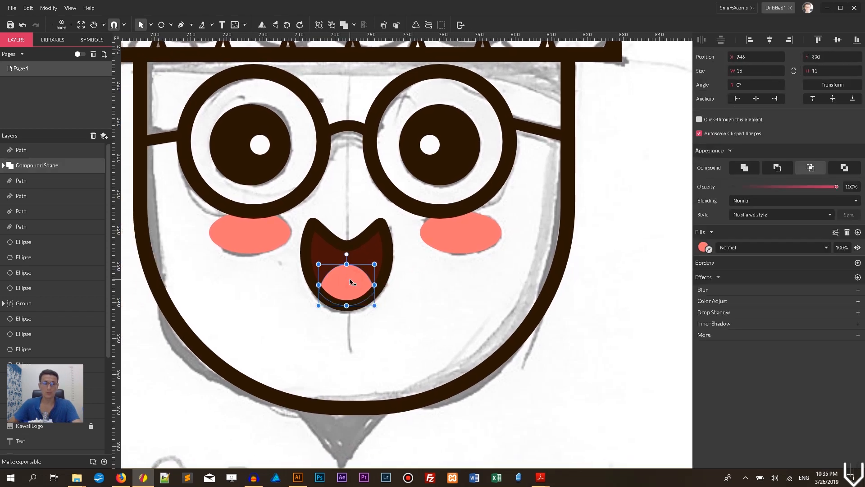
left_click_drag(352, 285, 351, 301)
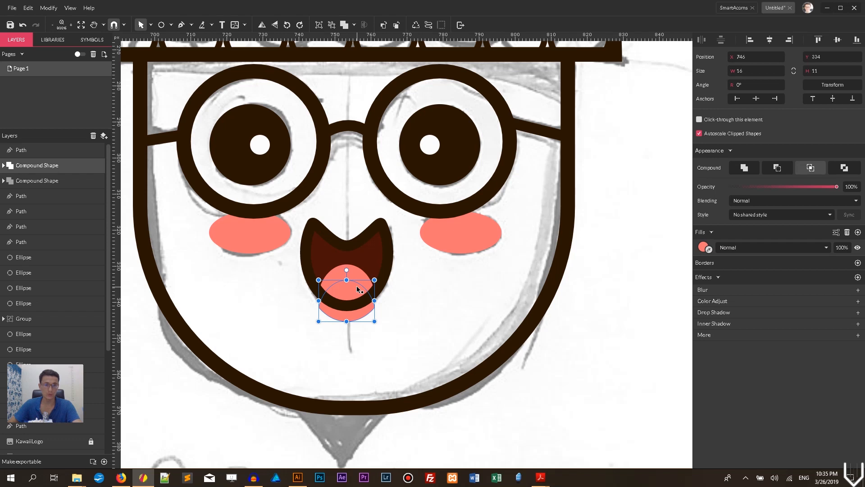
key("Up")
key("Up")
key("Up")
key("Up")
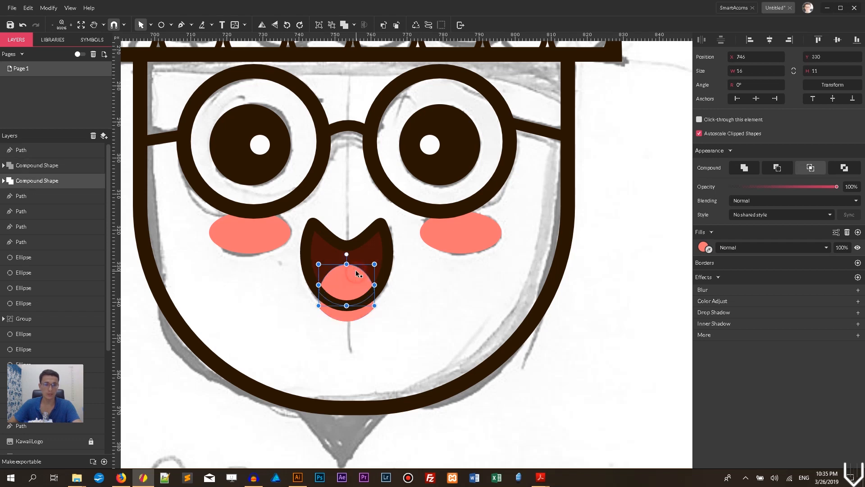
key("ctrl+d")
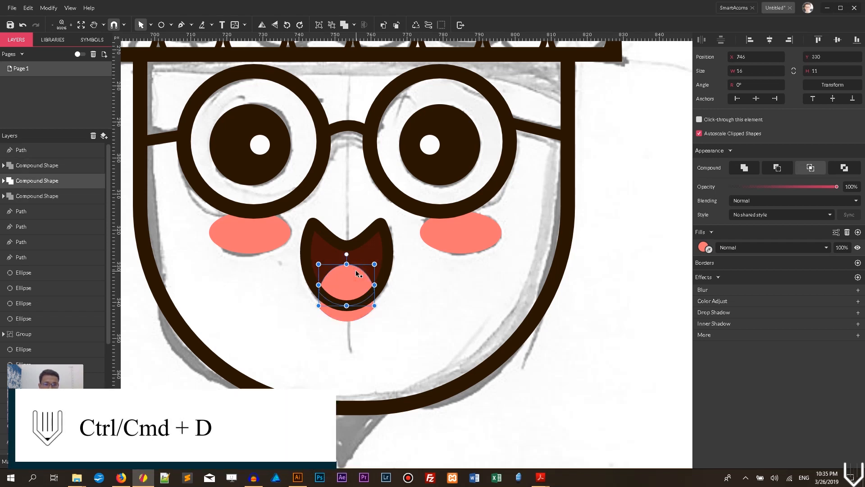
- Intersect the lowered tongue copy with the in-place copy to form the highlight at the tongue's lower part
left_click(354, 317, "shift")
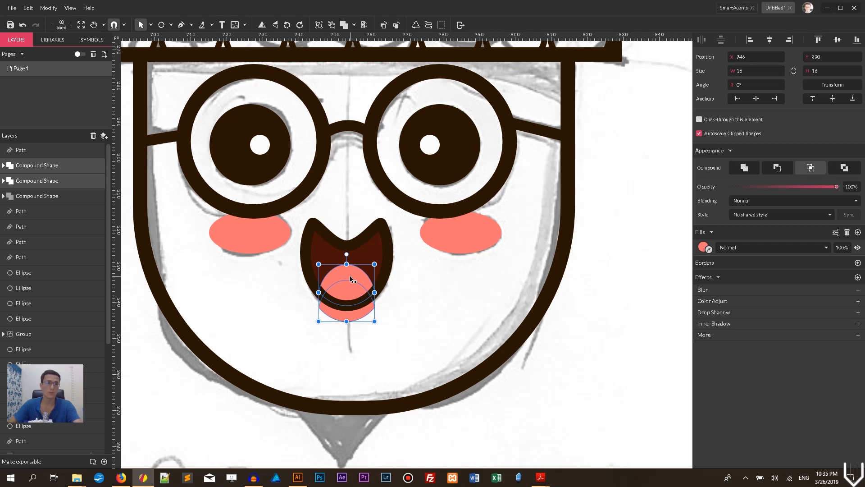
left_click(354, 25)
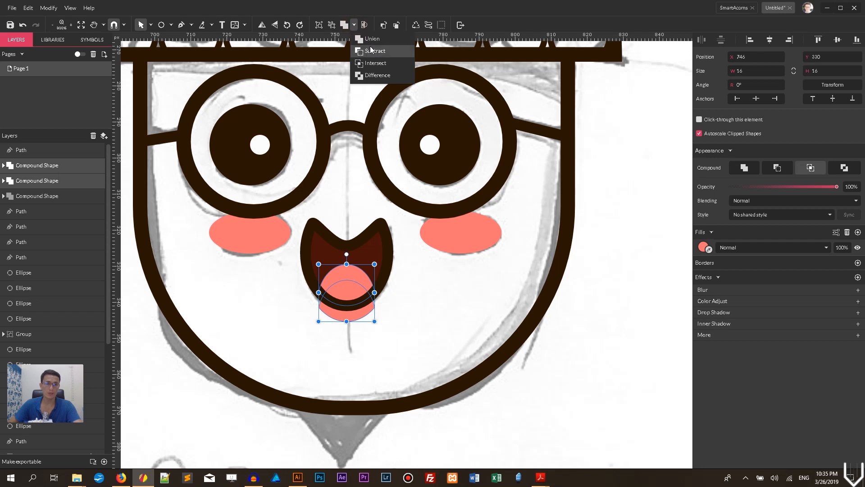
left_click(368, 63)
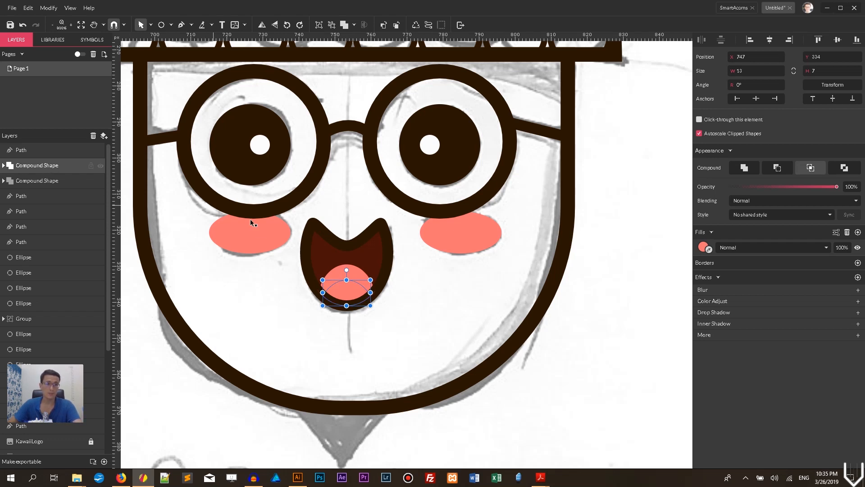
- Darken the pink fill of the full tongue behind the highlight slightly
left_click(342, 268)
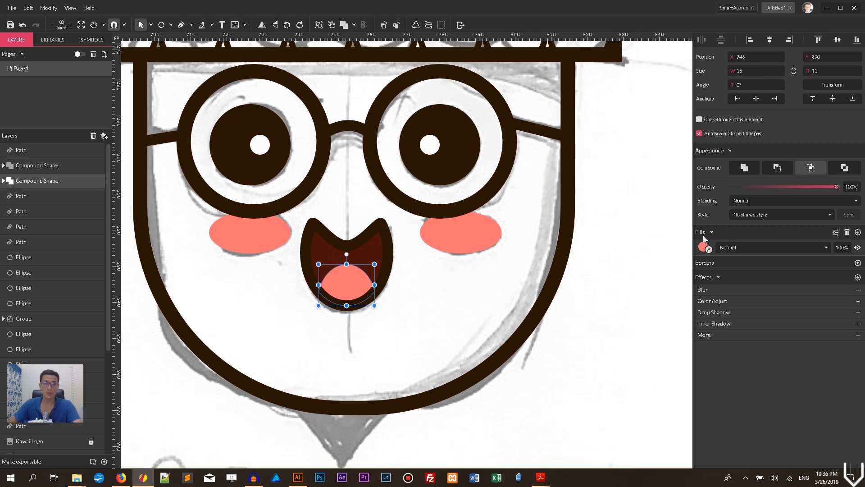
left_click(703, 247)
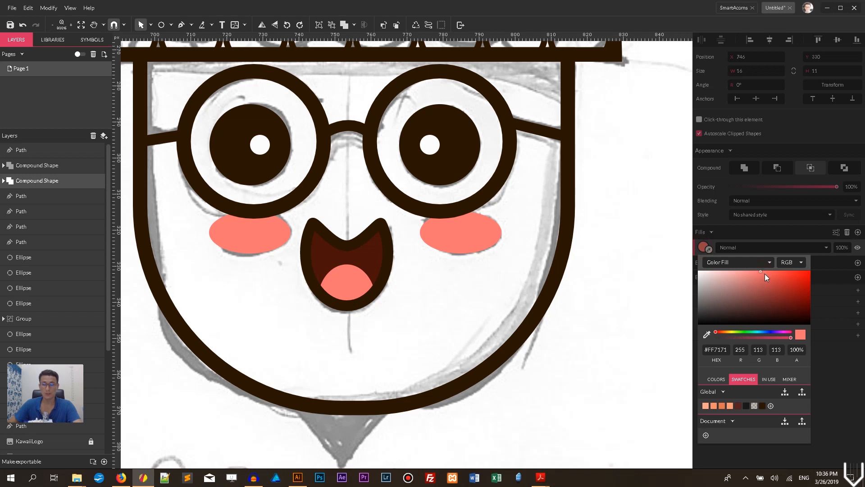
left_click_drag(764, 272, 768, 275)
left_click(613, 287)
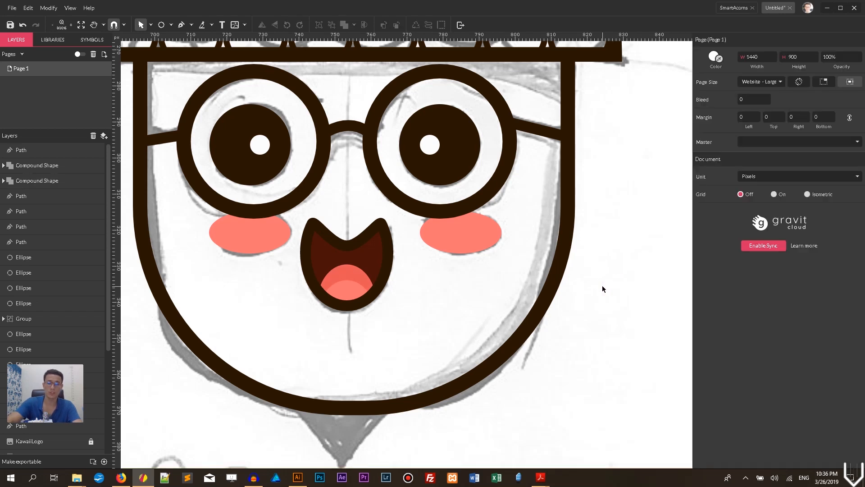
- Duplicate the face outline in place
key("ctrl+minus")
key("ctrl+plus")
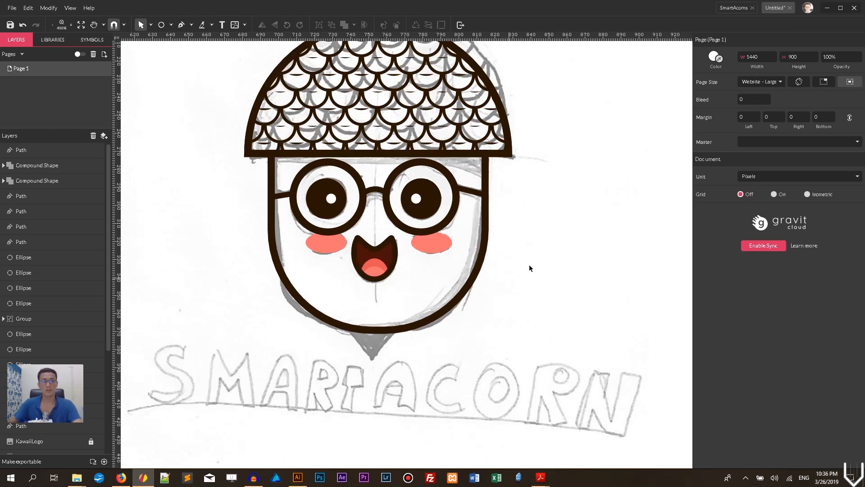
scroll(549, 216, "up", 1)
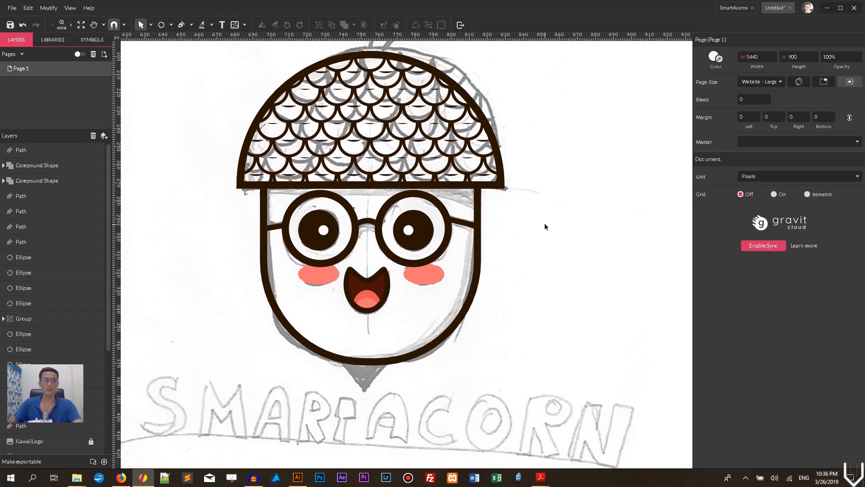
left_click(475, 246)
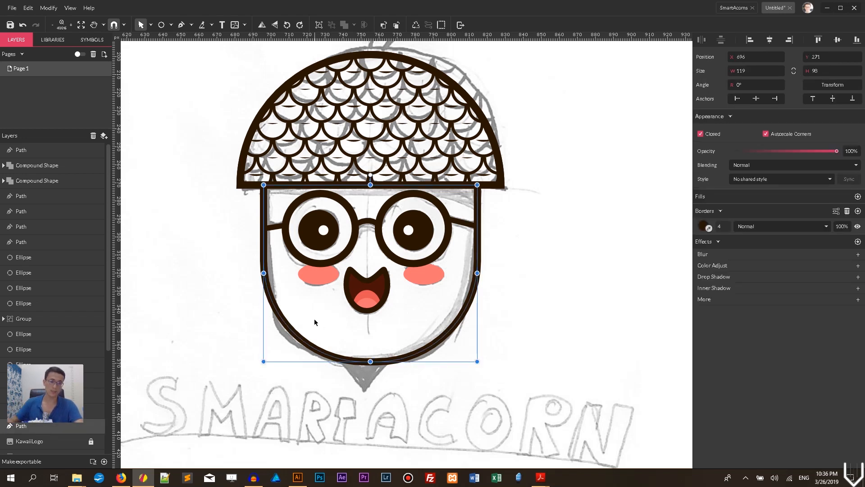
key("ctrl+d")
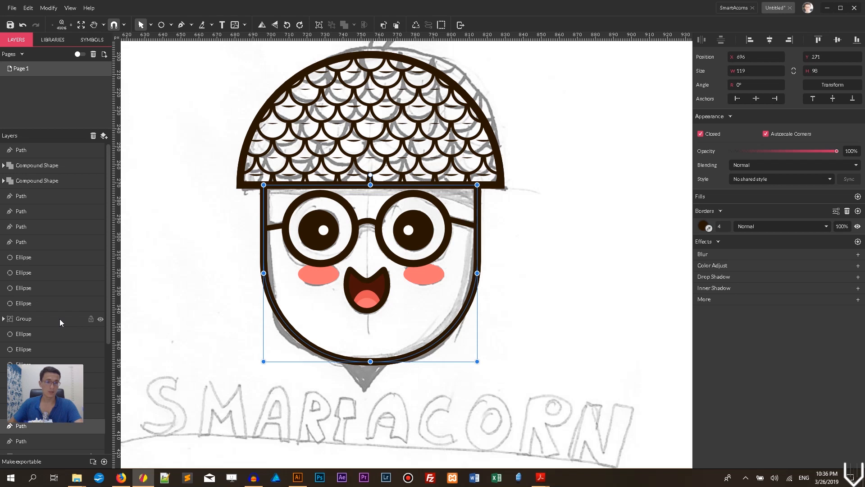
- Replace the lower face copy's border with a fill sampled from the #FFCA8D palette swatch
left_click(50, 442)
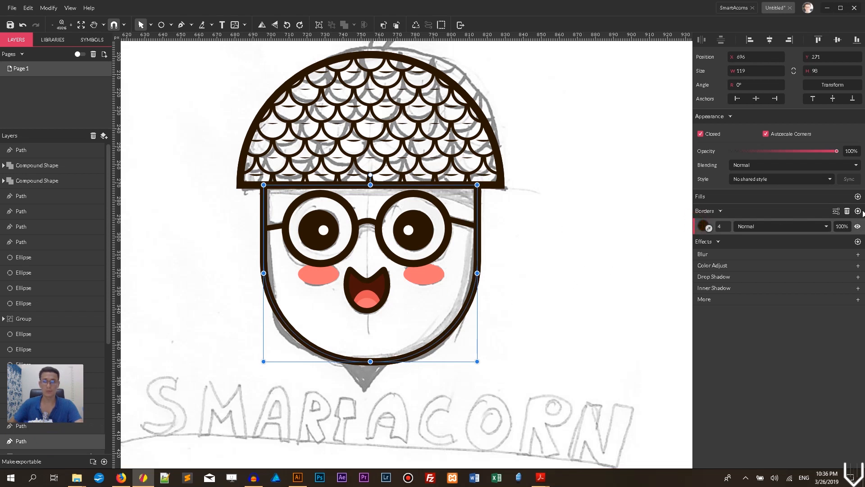
left_click(848, 210)
left_click(857, 197)
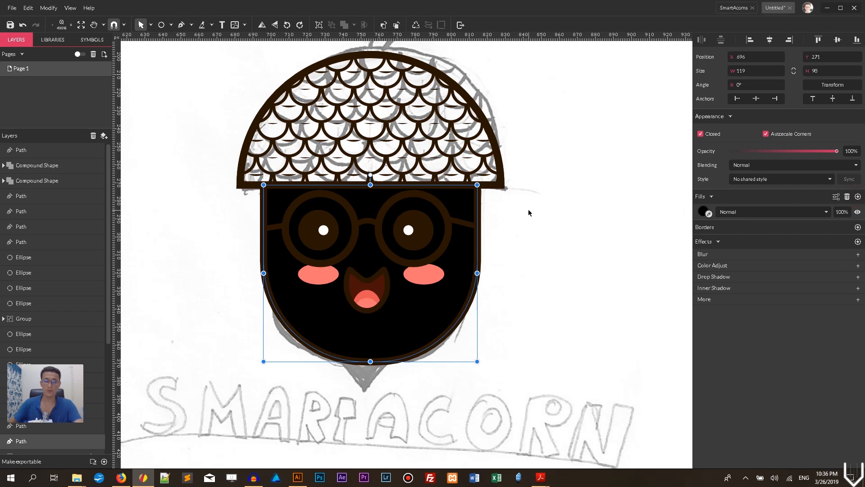
key("ctrl+minus")
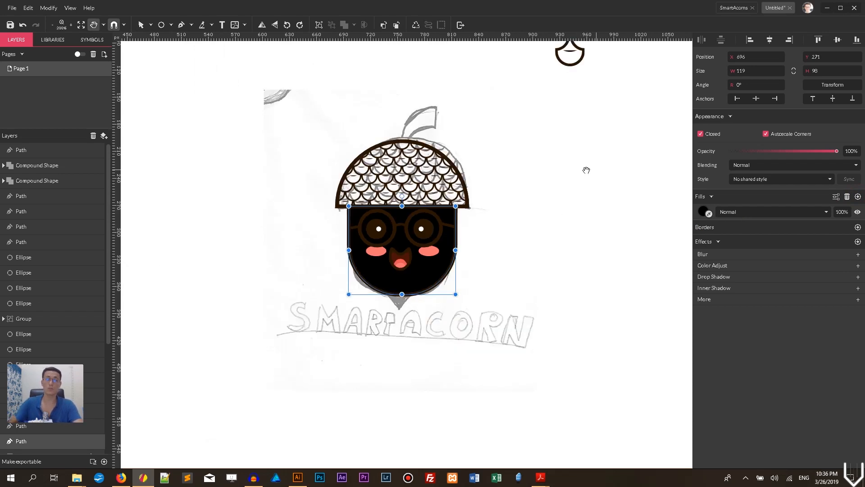
left_click_drag(568, 161, 307, 329)
left_click_drag(416, 289, 378, 187)
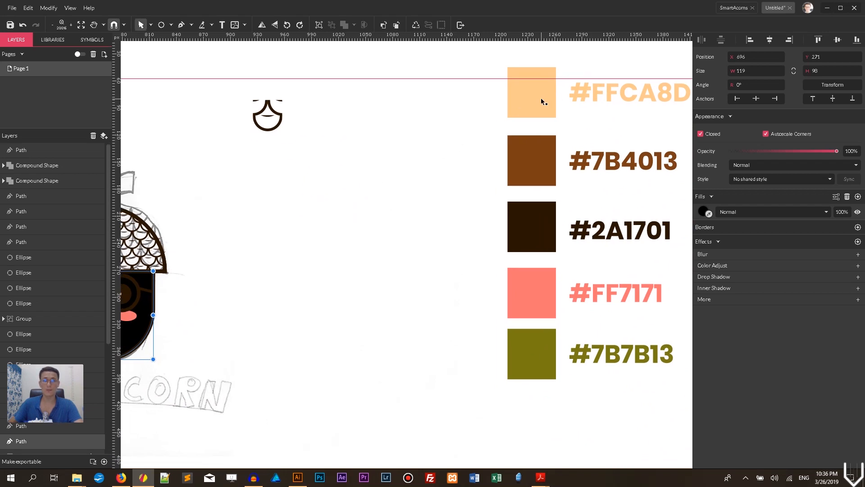
left_click(710, 215)
left_click(529, 106)
key("space")
left_click_drag(315, 256, 534, 219)
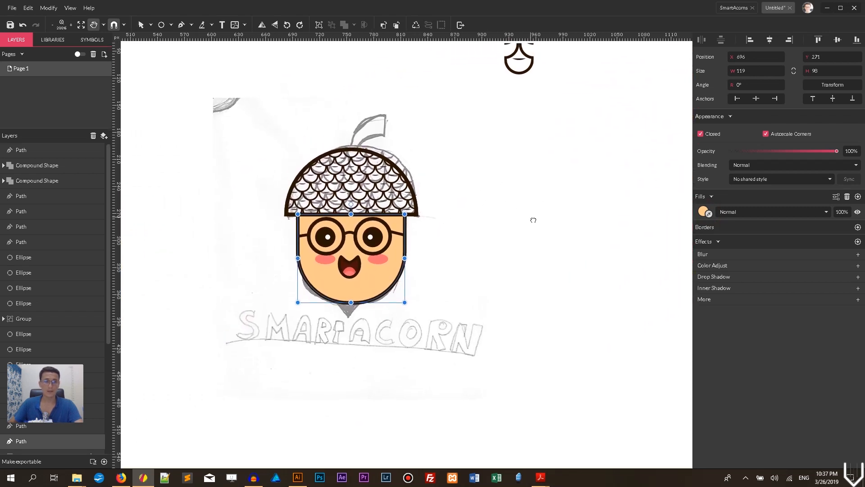
left_click(460, 222)
- Duplicate the unfilled cap outline in place and remove the border from the scale-patterned cap shape
left_click(418, 205)
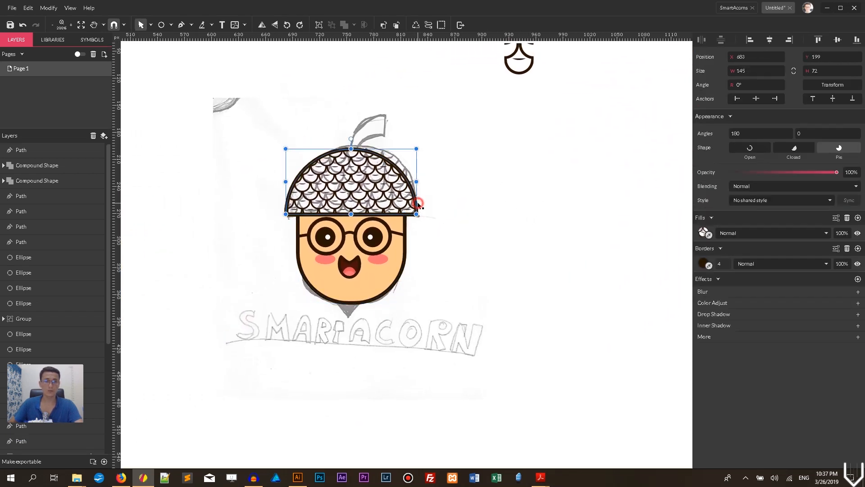
left_click(72, 347)
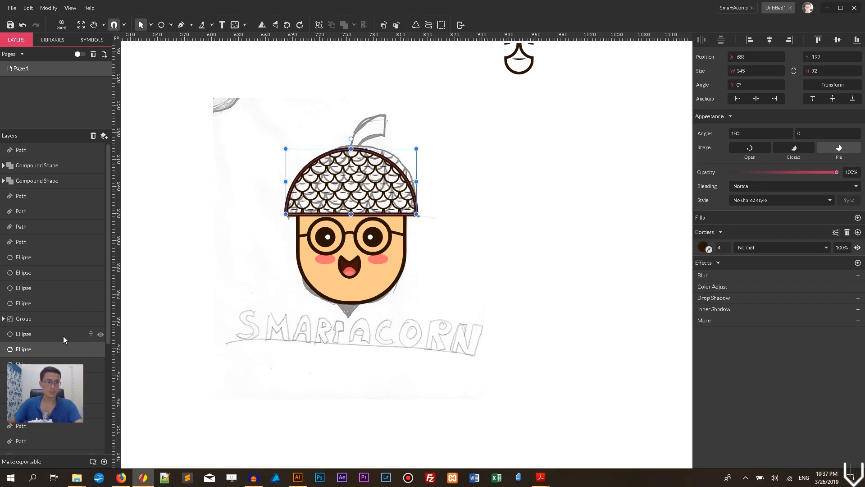
left_click(63, 336)
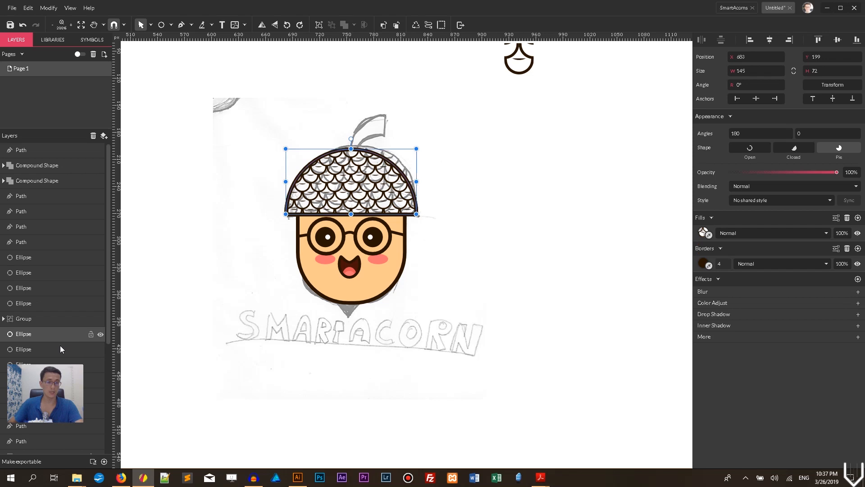
left_click(56, 348)
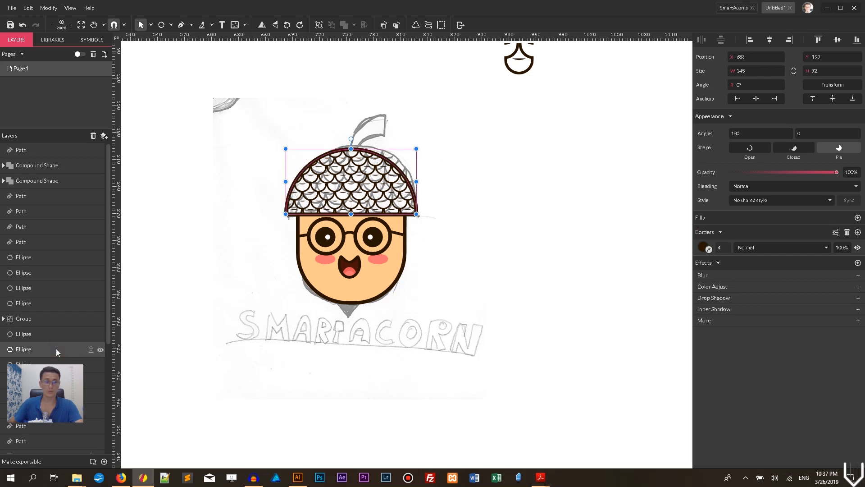
scroll(56, 347, "down", 2)
left_click(43, 280)
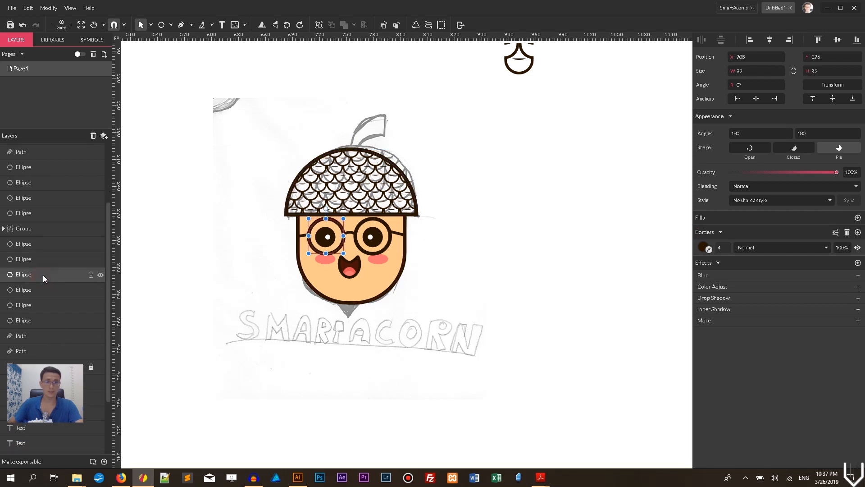
left_click(41, 260)
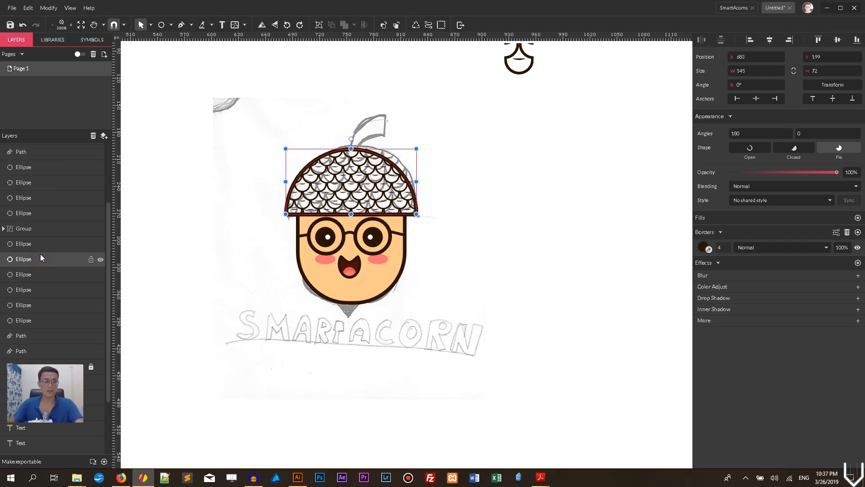
key("ctrl+d")
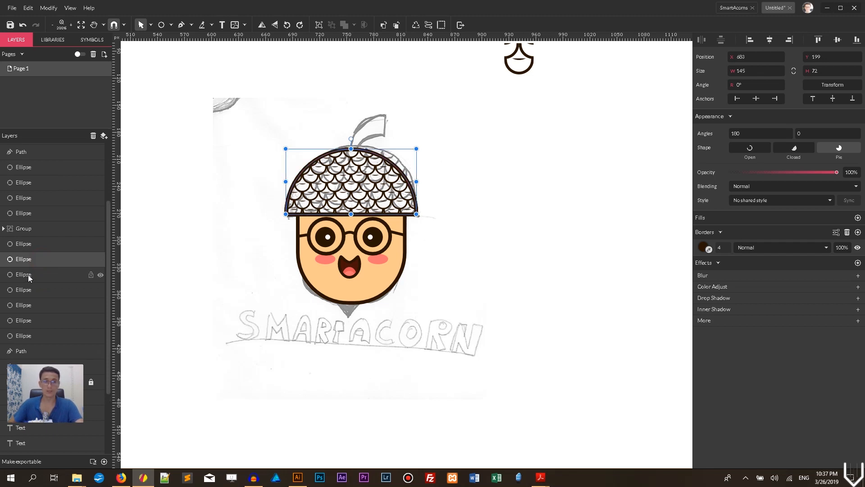
left_click(24, 244)
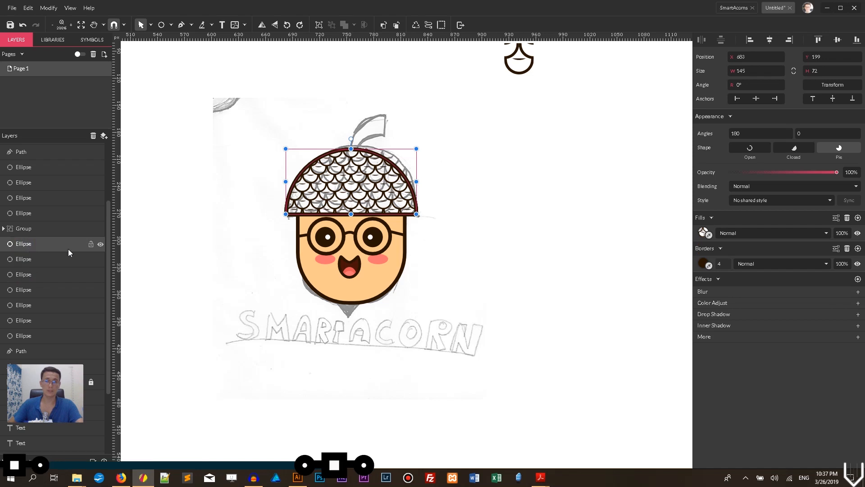
left_click(848, 249)
- Replace the border of the lower cap half-ellipse with a fill sampled from the #7B4013 palette swatch
left_click(35, 274)
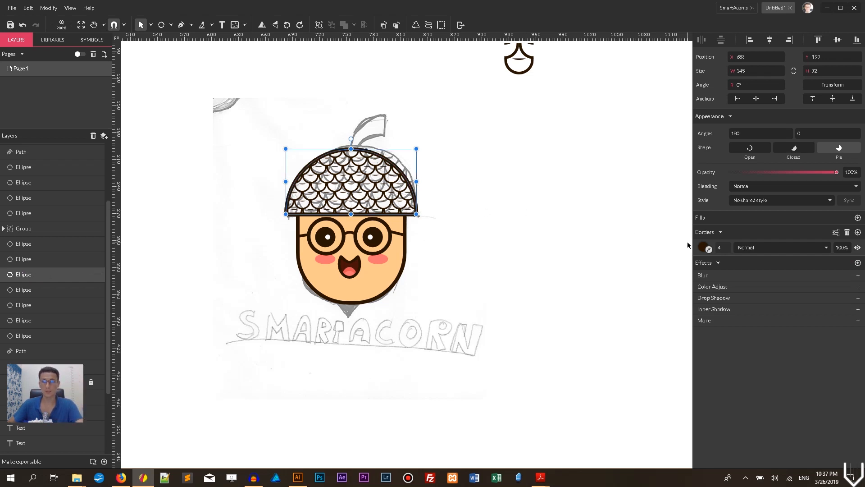
left_click(847, 232)
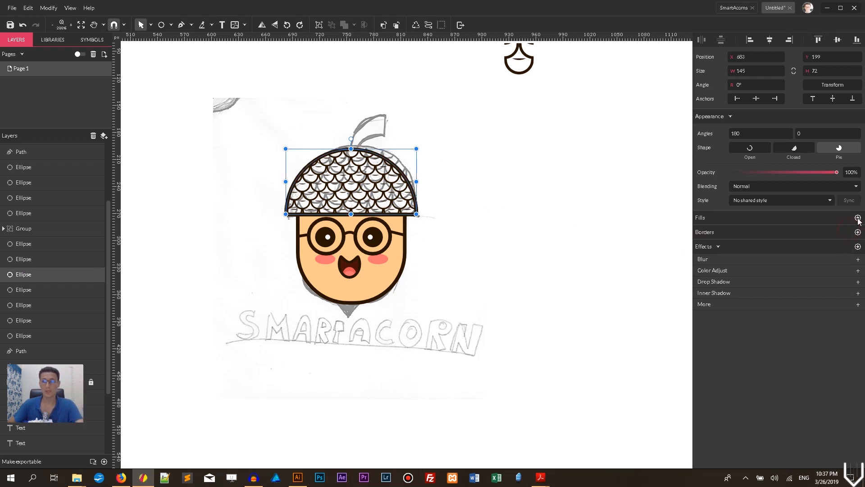
left_click(858, 217)
key("space")
left_click_drag(594, 178, 353, 286)
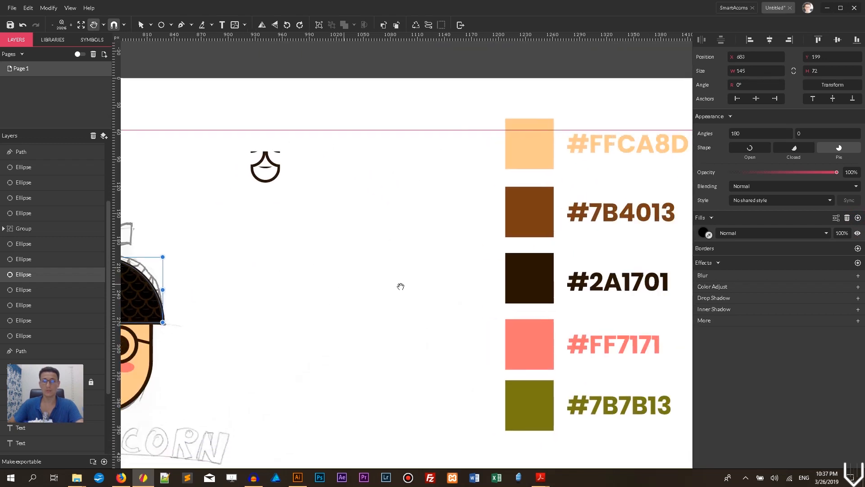
left_click(708, 235)
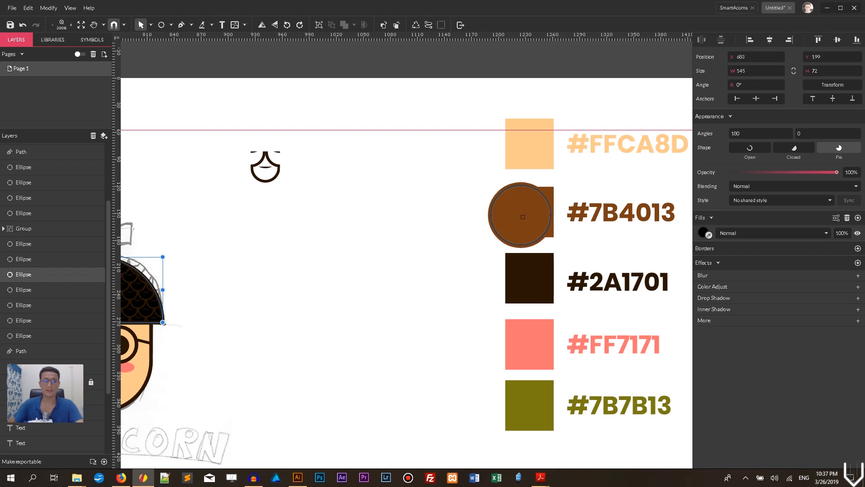
left_click(523, 216)
left_click_drag(318, 260, 577, 158)
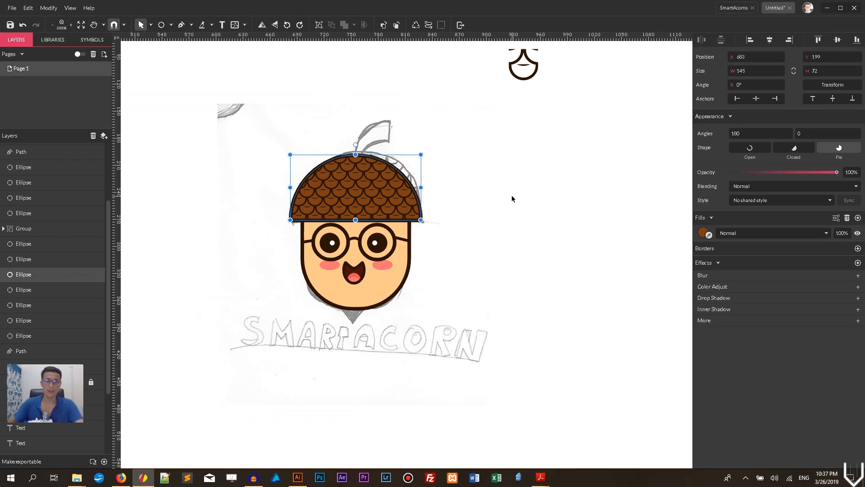
- Lower the opacity of the scale-patterned cap shape to 70%
key("ctrl+plus")
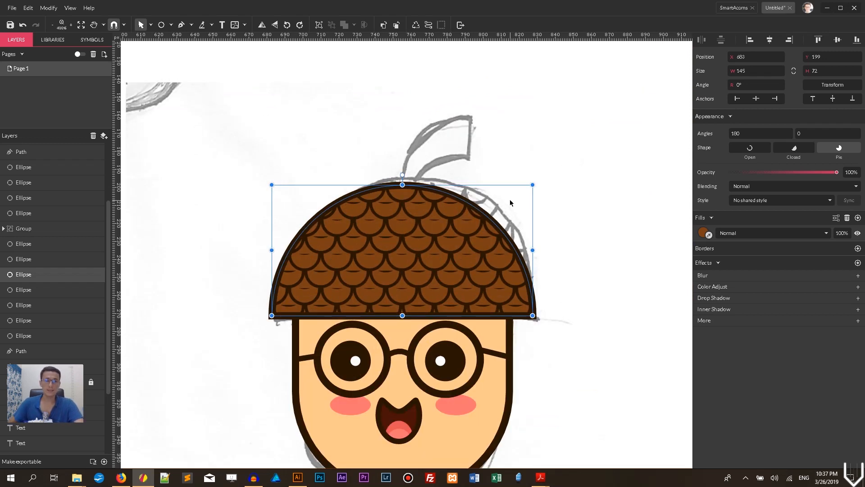
left_click(491, 254)
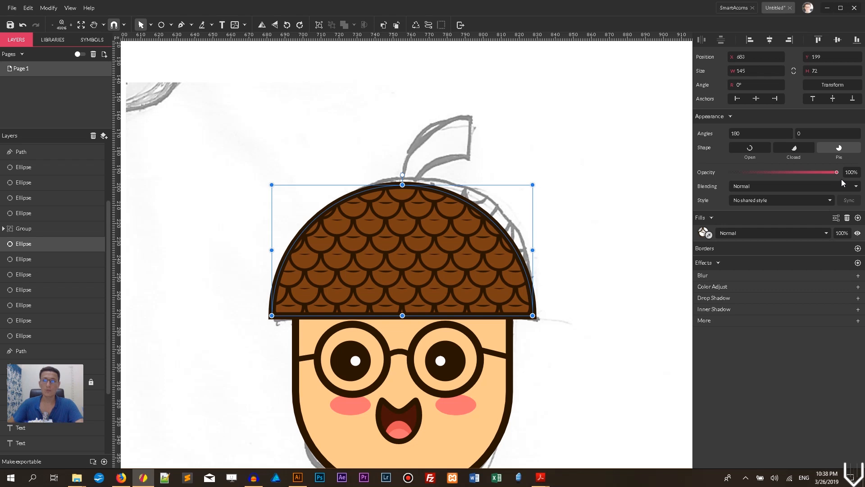
left_click_drag(836, 174, 812, 180)
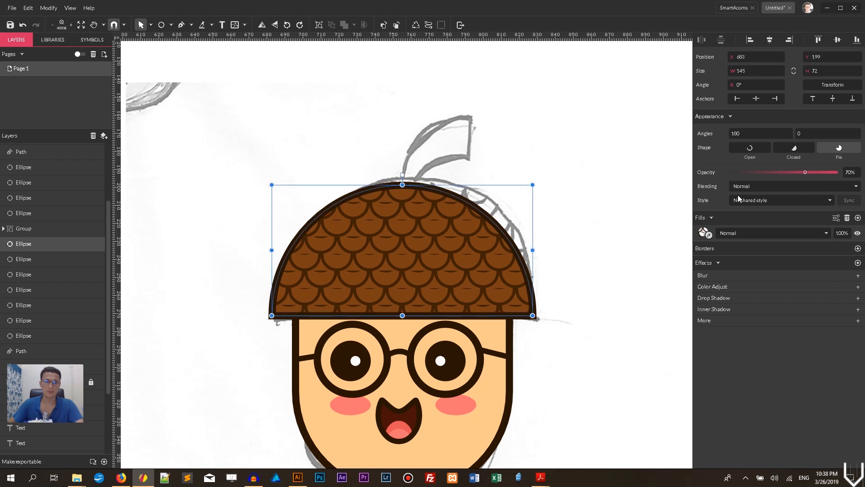
left_click(665, 202)
- Draw a triangle, rotated 180° and about 20 × 17 px, over the sketched tip beneath the chin
key("space")
mouse_move(655, 218)
left_mouse_down()
mouse_move(628, 151)
mouse_move(618, 55)
left_mouse_up()
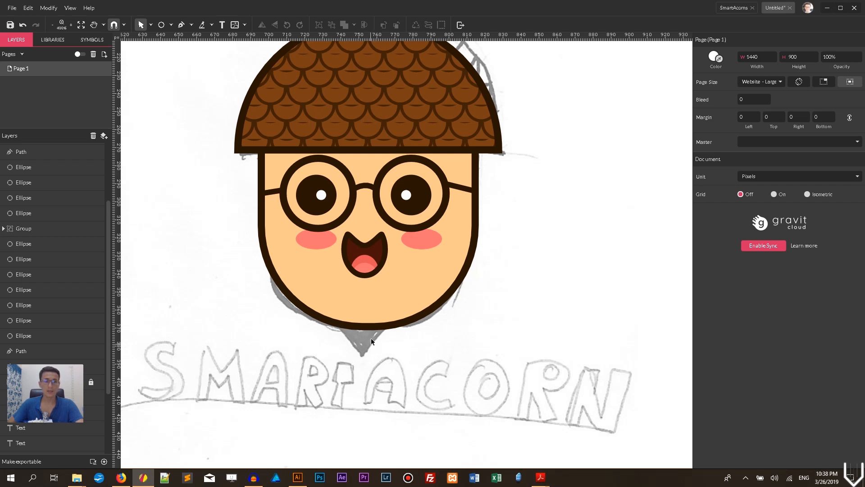
left_click(171, 25)
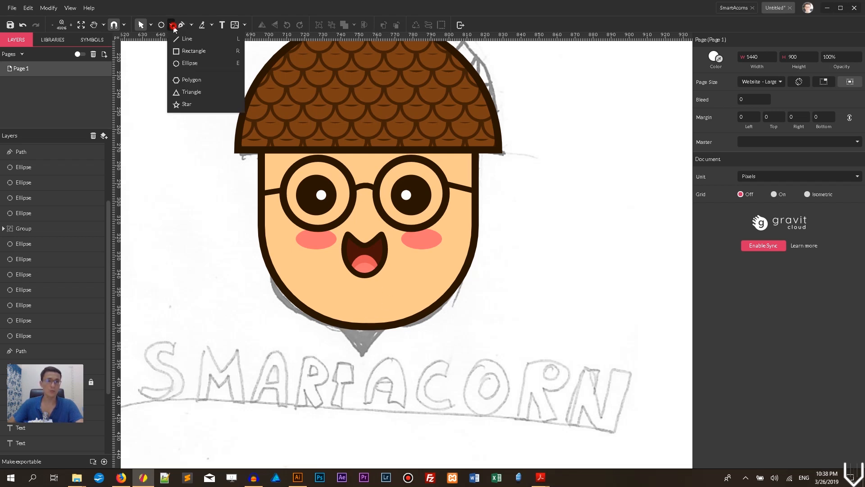
left_click(186, 91)
left_click_drag(480, 356, 516, 380)
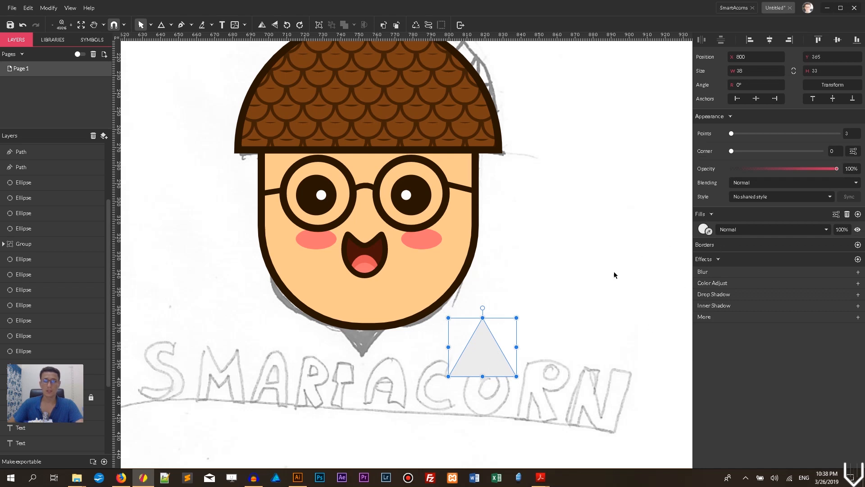
left_click_drag(483, 310, 483, 370)
left_click_drag(489, 332, 368, 332)
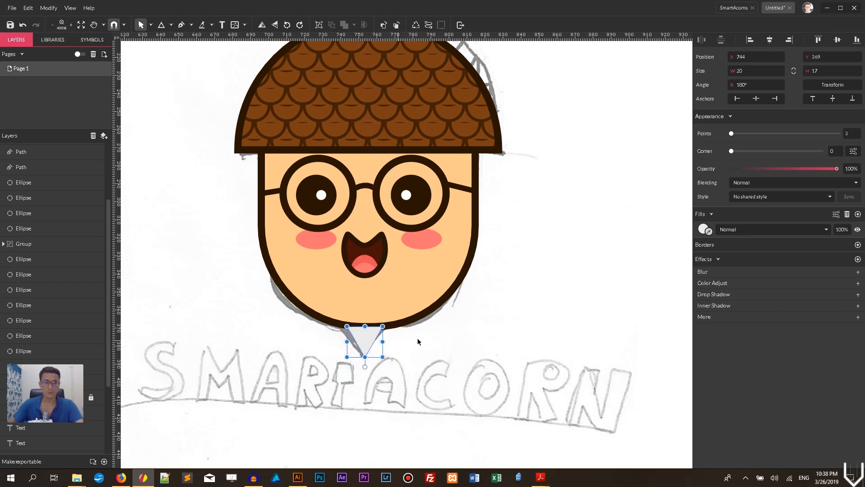
- Fill the tip triangle with the brown sampled from the cap and stack it behind the face but above the sketch
left_click(708, 232)
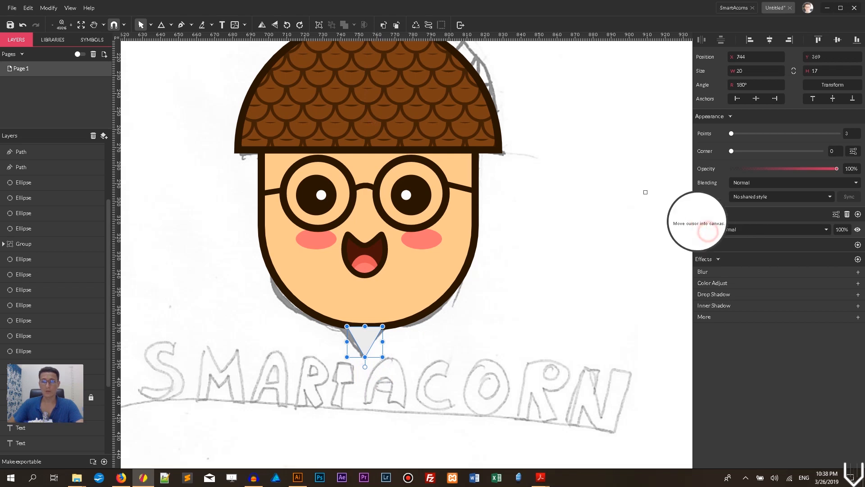
left_click(447, 109)
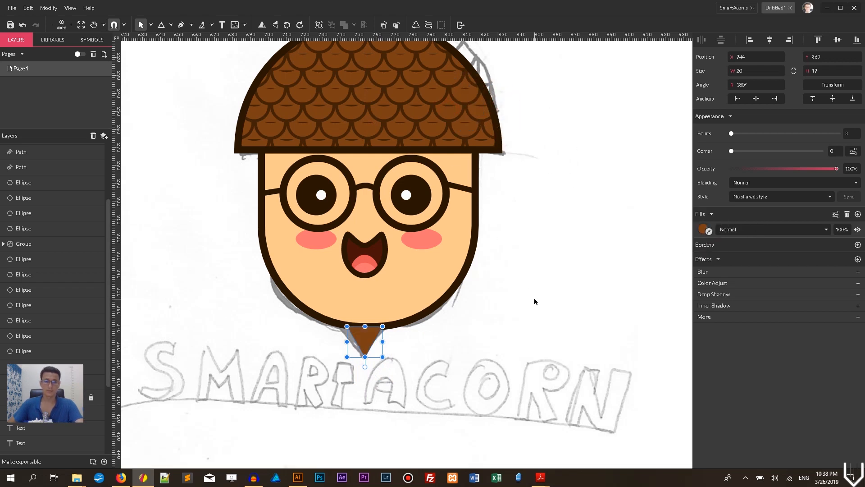
key("ctrl+shift+Down")
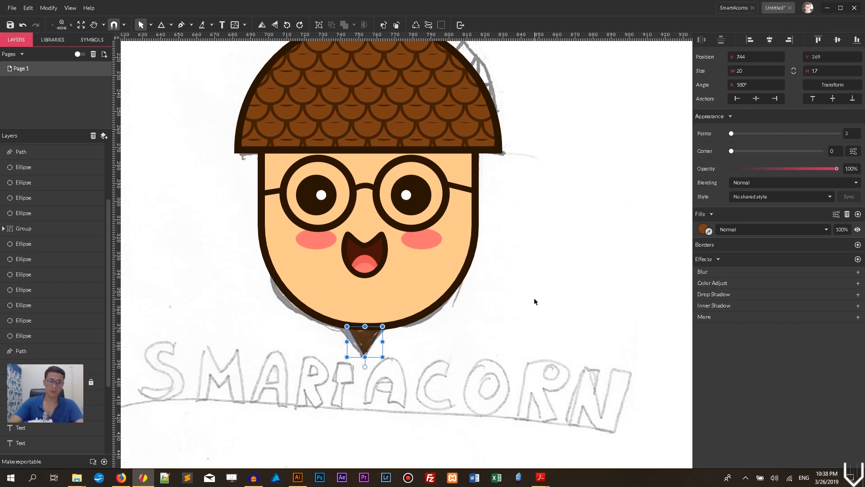
key("ctrl+Up")
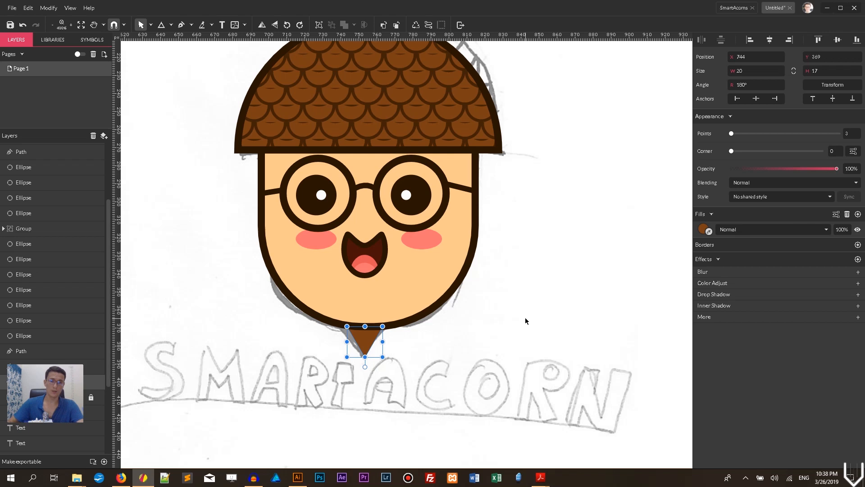
left_click(496, 304)
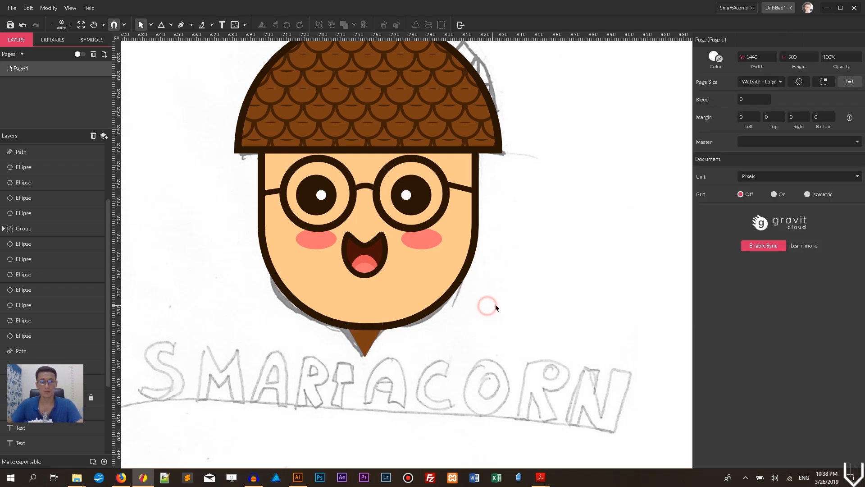
- Widen the brown tip triangle to 23 px to match the sketched tip
scroll(484, 316, "down", 5)
left_click(360, 211)
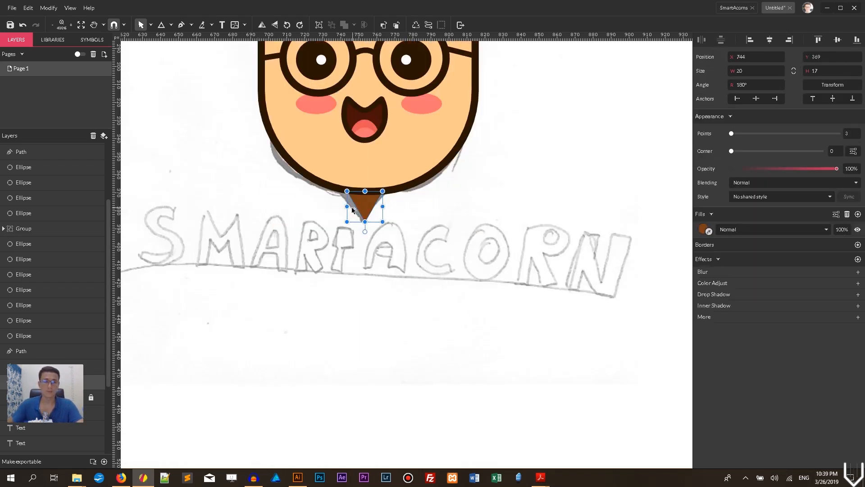
left_click(462, 195)
left_click(375, 208)
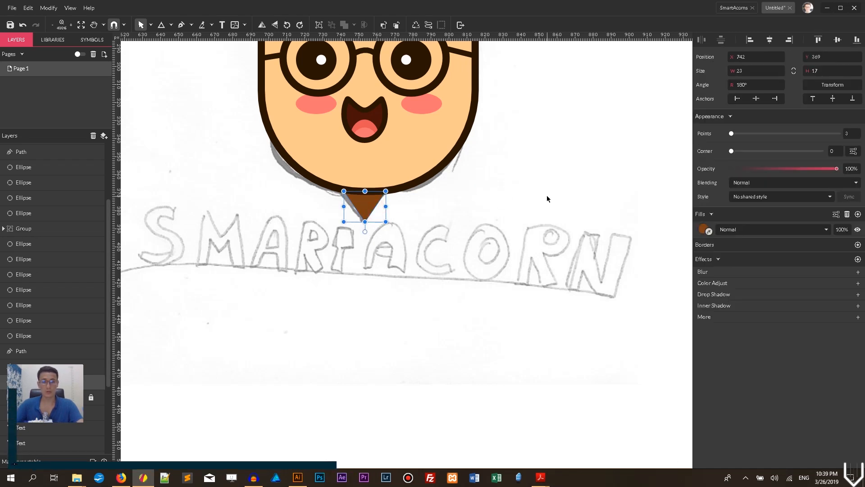
- Duplicate the tip triangle in place and replace the copy's fill with a border in the dark brown of the face outline
key("ctrl+d")
left_click(700, 231)
left_click(848, 214)
left_click(858, 229)
left_click(708, 246)
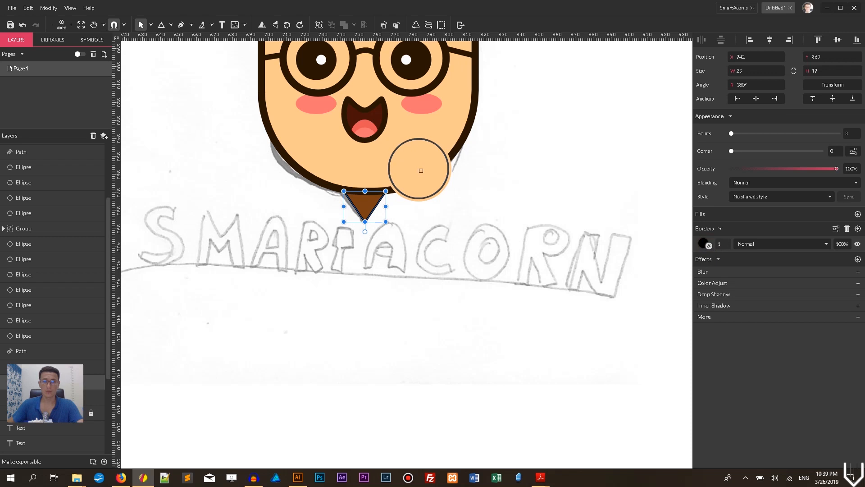
left_click(426, 173)
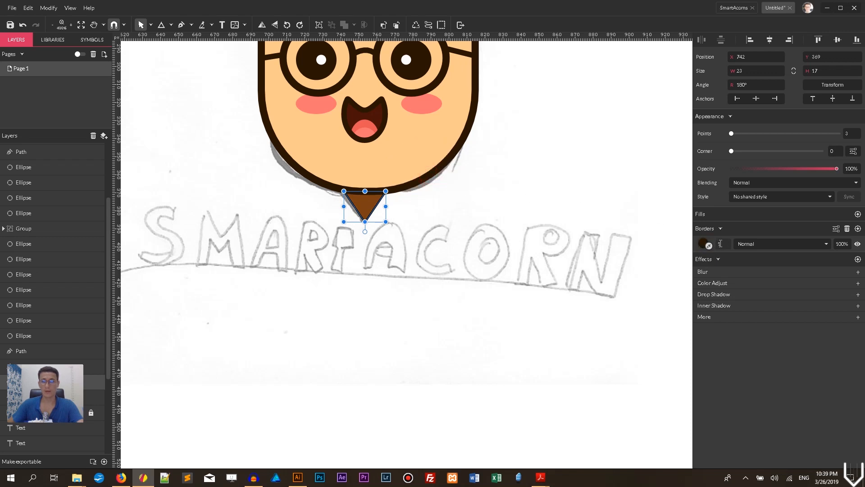
- Set the border width of the duplicated tip triangle to 3
double_click(720, 243)
type("3")
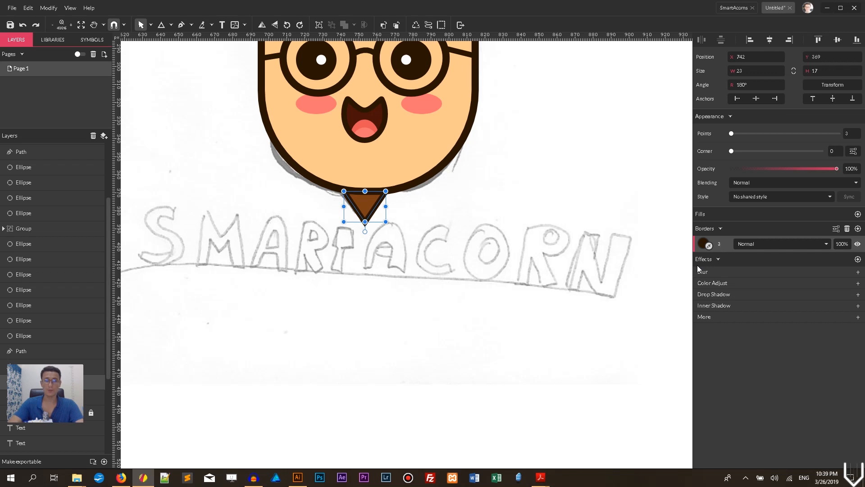
left_click(406, 269)
left_click(376, 207)
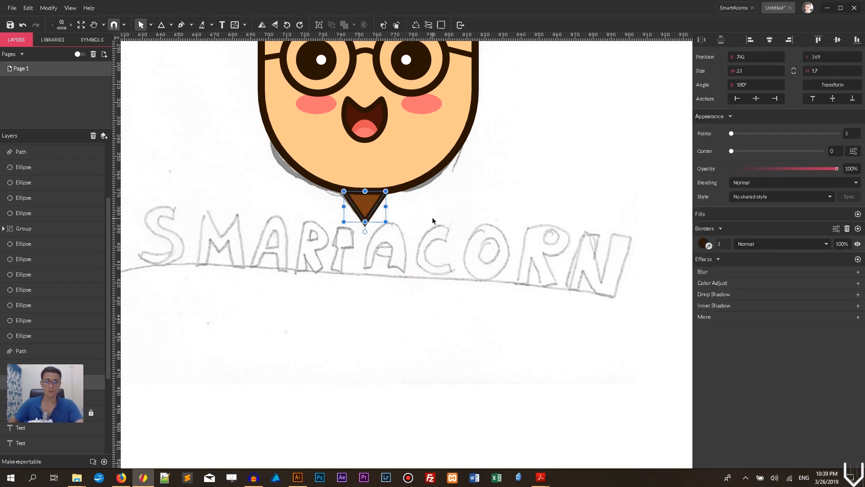
- Convert the bordered tip triangle to an editable path for subselection
scroll(432, 221, "up", 5)
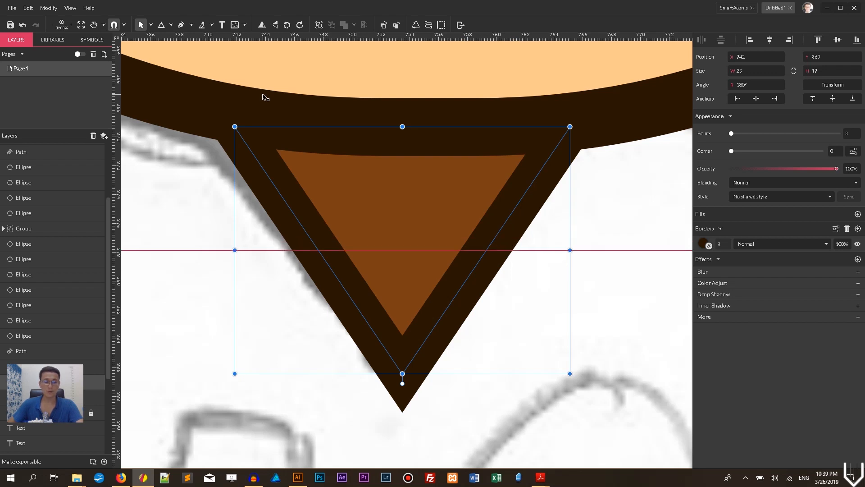
left_click(151, 25)
left_click(165, 51)
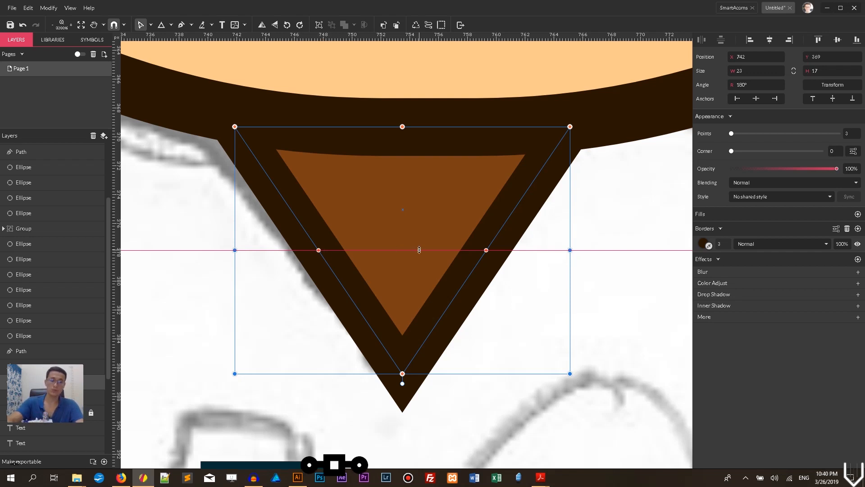
key("ctrl+shift+p")
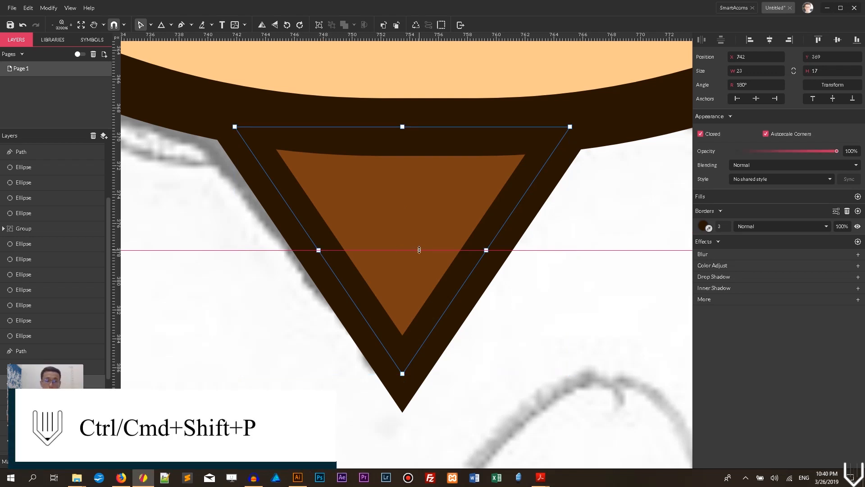
- Nudge the tip outline's two side midpoints inward by 3 px each, to X 751 and X 756
left_click(319, 250)
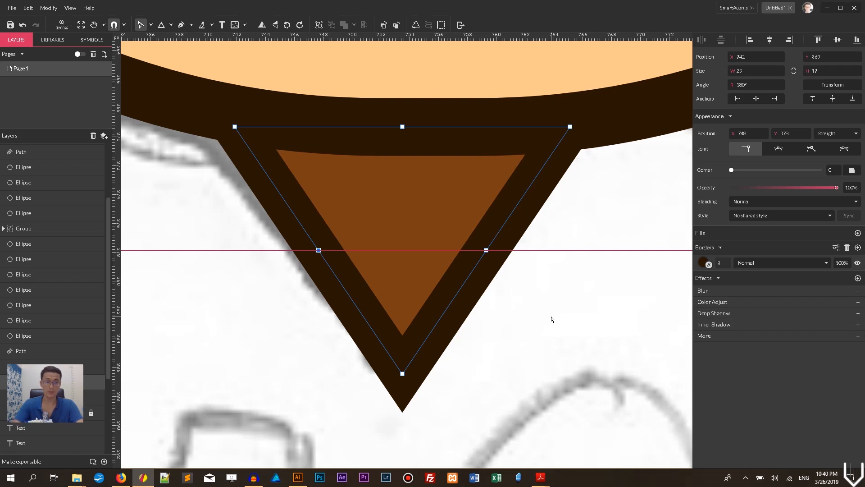
key("Right")
key("Right")
key("Right")
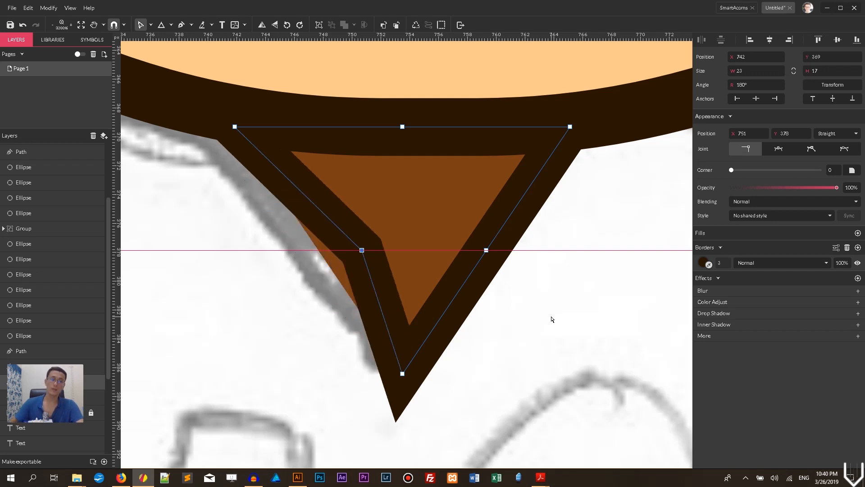
left_click(487, 250)
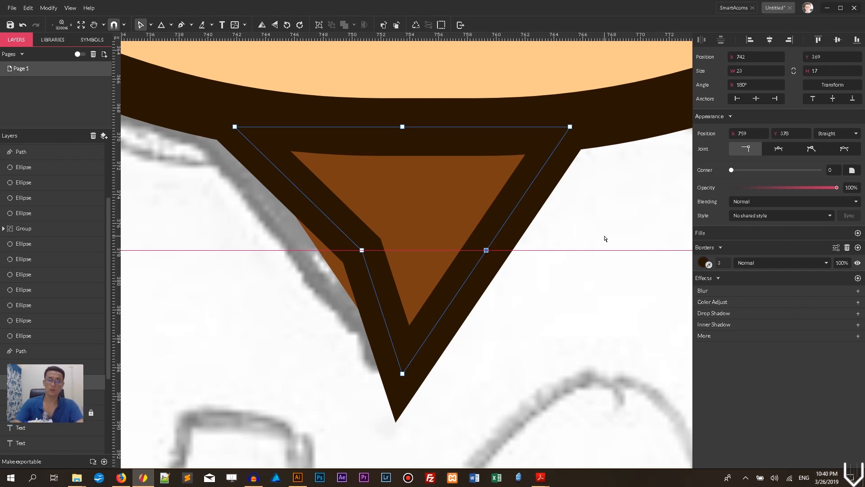
key("Left")
key("Left")
key("Left")
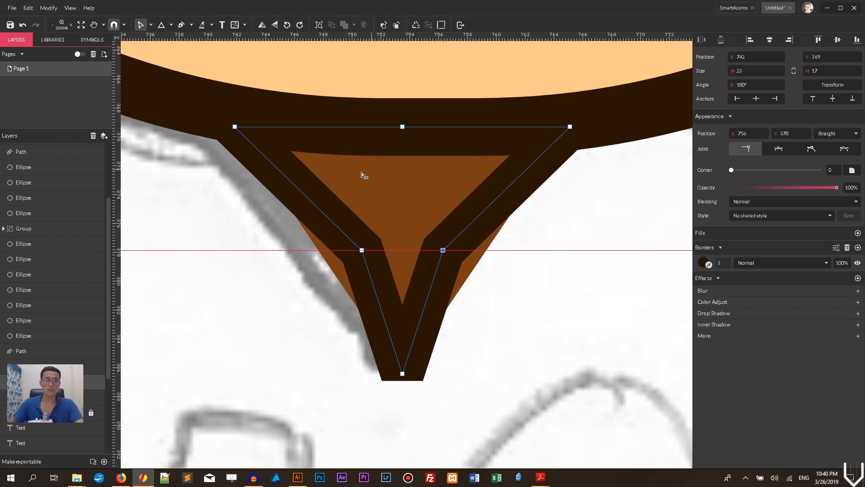
- Round both side midpoints of the tip outline with a corner radius of 24
left_click(362, 249, "shift")
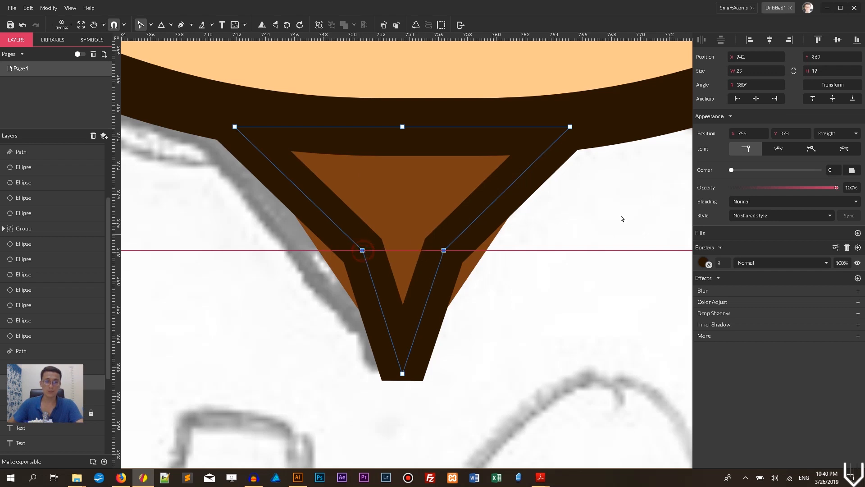
key("ctrl+z")
left_click_drag(732, 170, 745, 170)
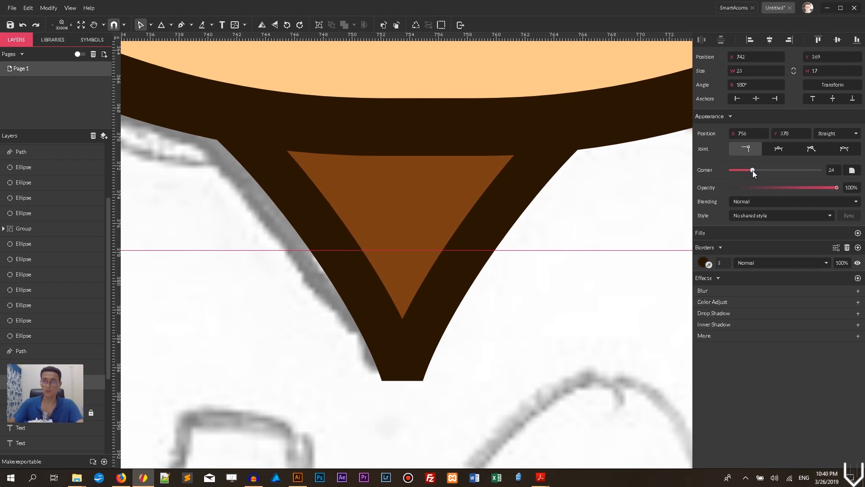
left_click(598, 217)
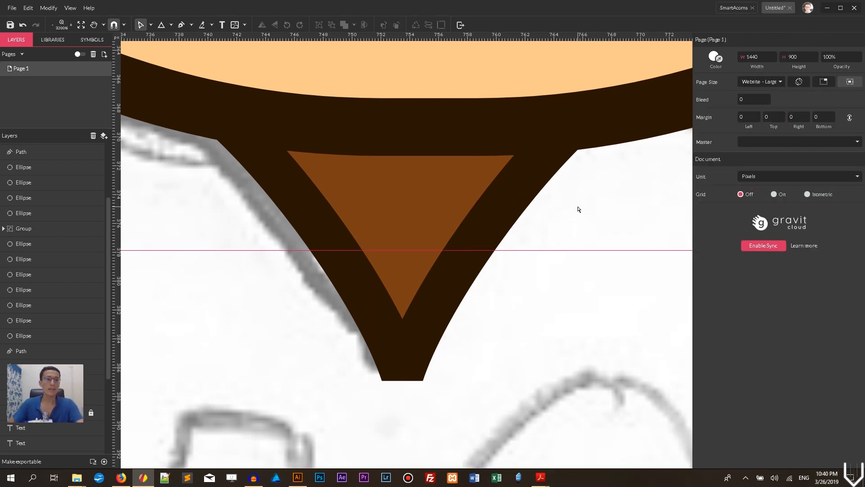
left_click(382, 184)
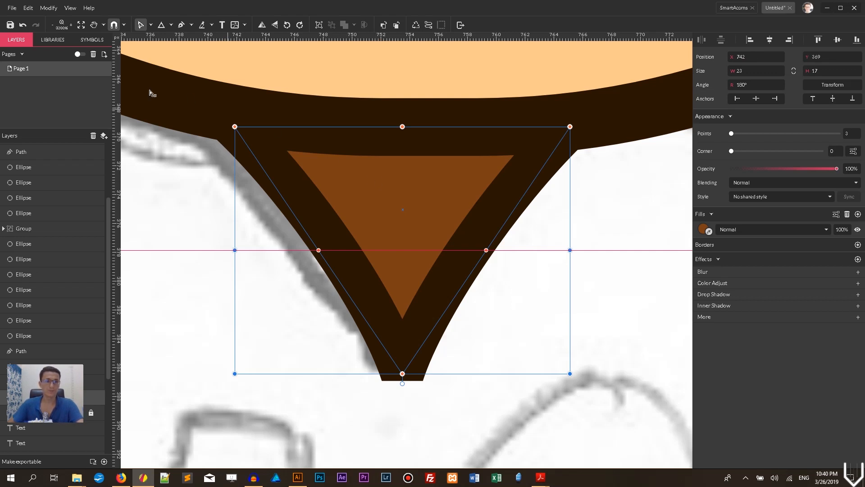
left_click(179, 188)
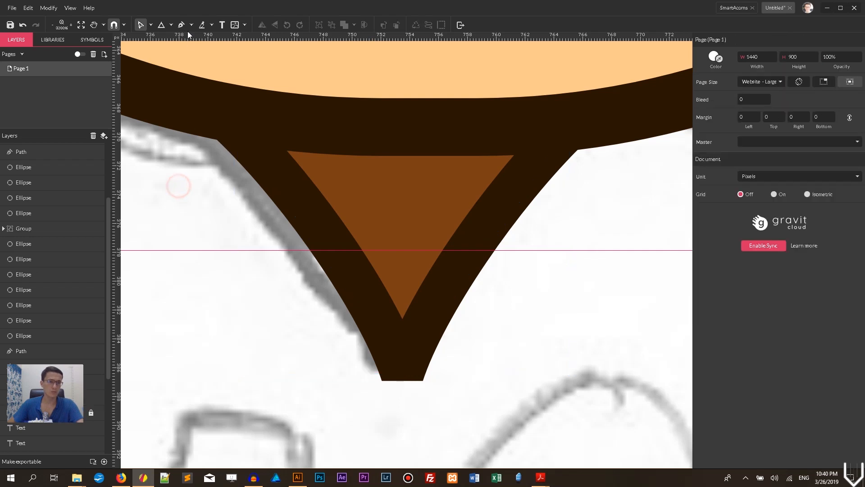
left_click(181, 25)
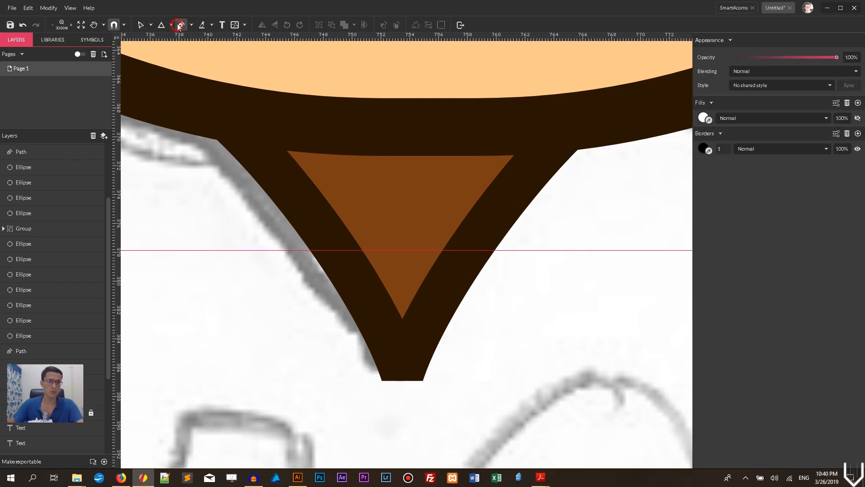
left_click(311, 140)
left_click_drag(416, 301, 429, 353)
key("ctrl+z")
key("ctrl+z")
- Draw a closed four-point Pen path about 18 by 11 px over the tip triangle, with its lower-left edge curved
left_click(287, 152)
left_click_drag(432, 296, 456, 366)
left_click(549, 140)
left_click(306, 132)
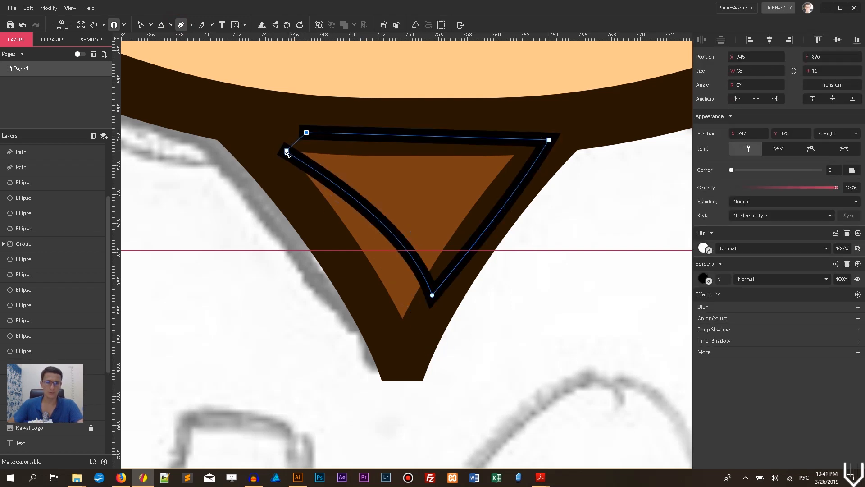
left_click(286, 152)
- Remove the tip shadow shape's border and fill it with the #2A1701 swatch at 30% opacity
left_click(847, 263)
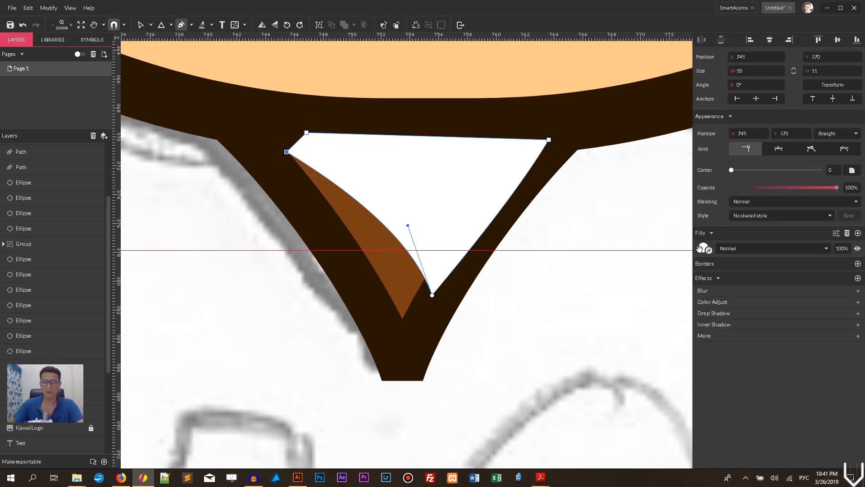
left_click(704, 248)
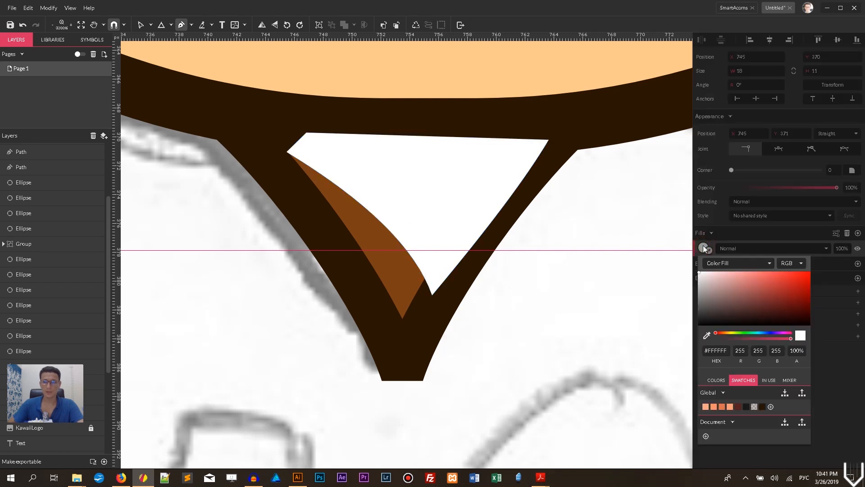
left_click(755, 407)
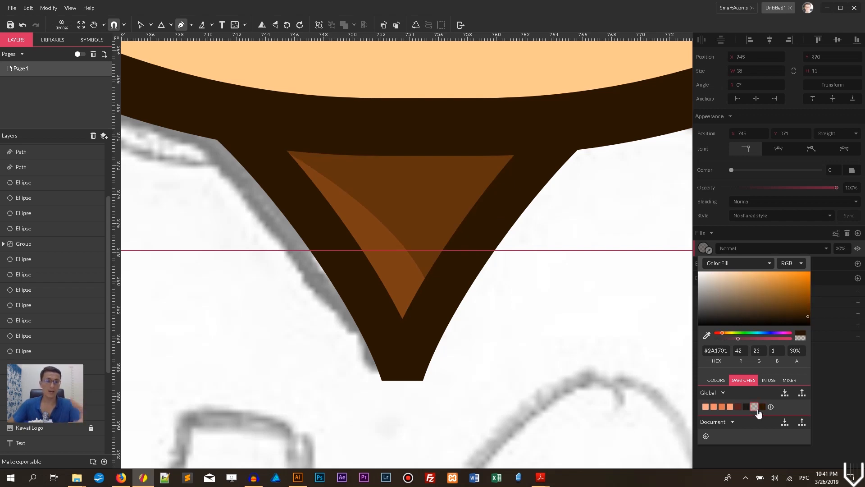
left_click(151, 25)
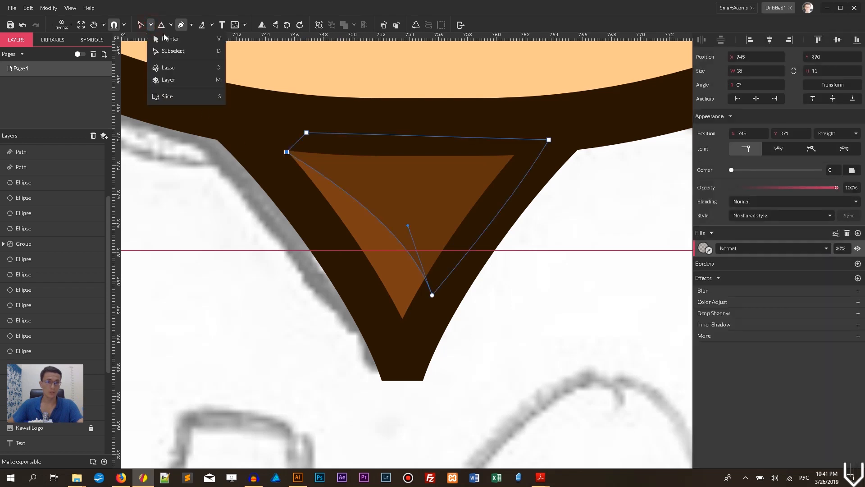
left_click(163, 36)
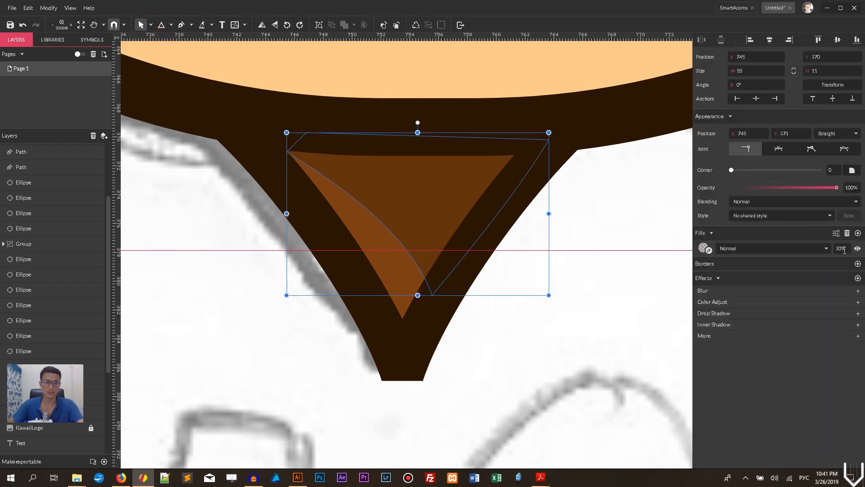
left_click(570, 216)
left_click(422, 208)
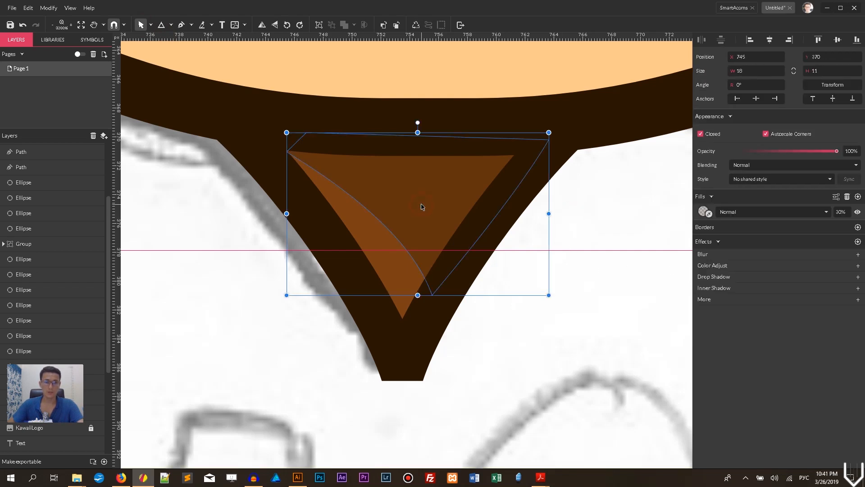
left_click(604, 206)
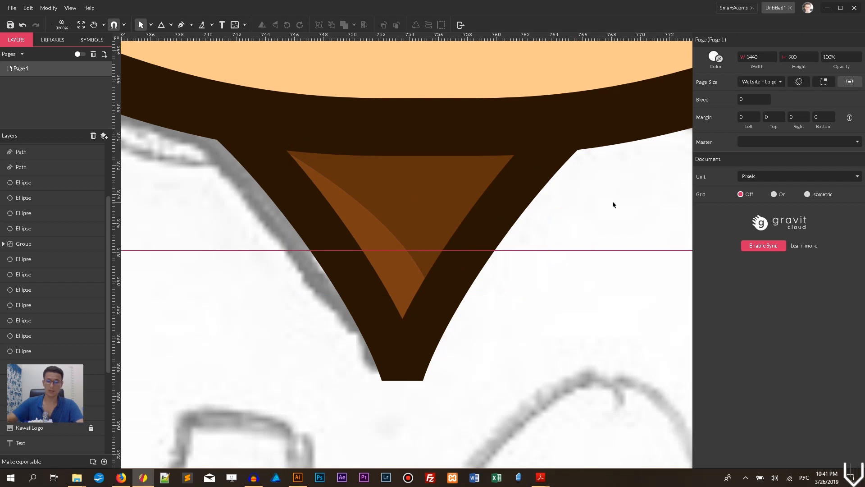
- Examine the whole acorn character from the cap down to the tip
key("ctrl+minus")
key("ctrl+minus")
key("ctrl+minus")
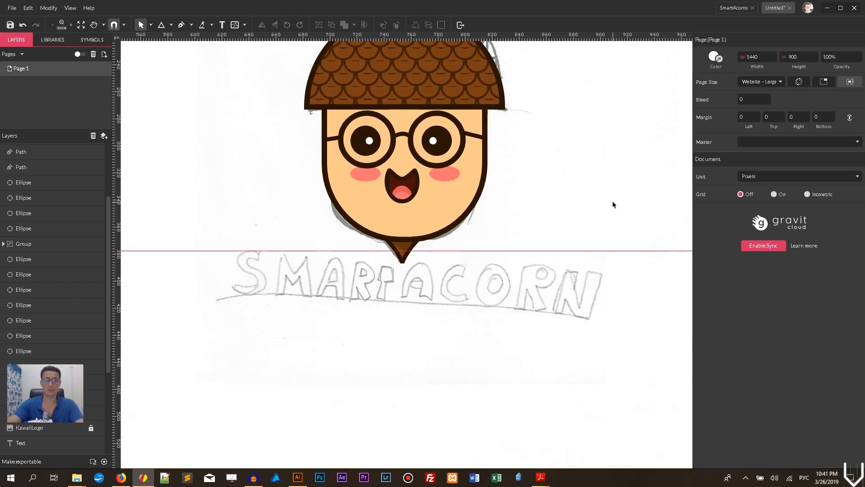
key("h")
left_click_drag(545, 144, 522, 239)
key("v")
key("space")
left_click_drag(577, 143, 571, 233)
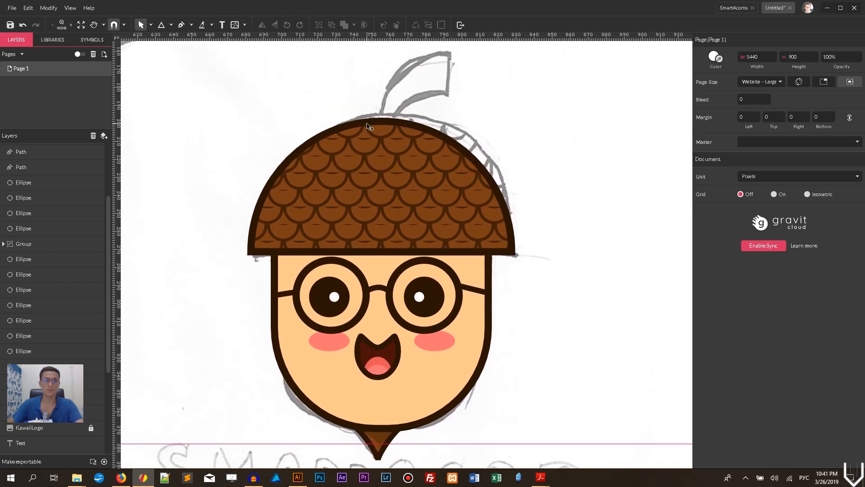
key("space")
left_click_drag(607, 255, 573, 149)
key("space")
left_click_drag(567, 116, 555, 156)
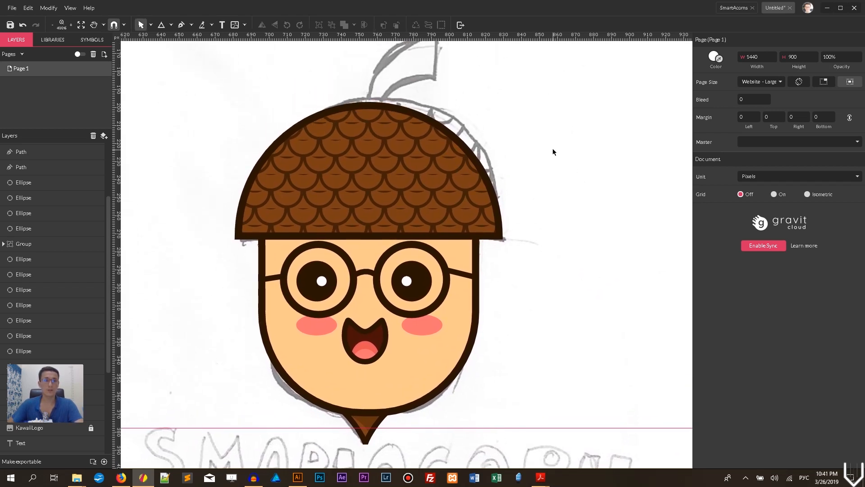
- Draw a closed Pen path about 73 by 73 px over the cap's right half, curving its outer edge along the cap outline
left_click(182, 24)
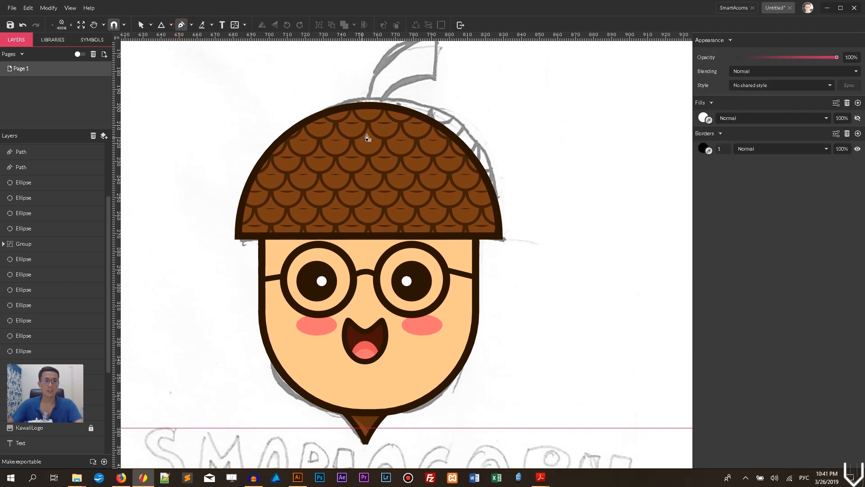
left_click(367, 105)
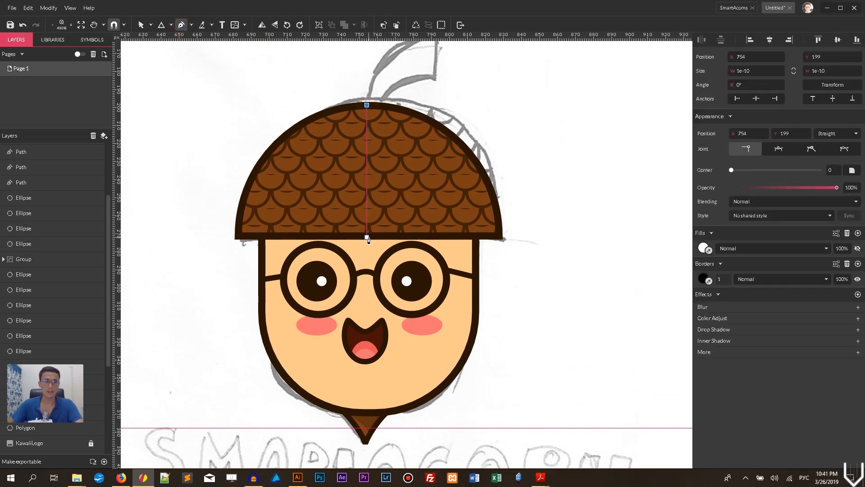
left_click(367, 236)
left_click(497, 237)
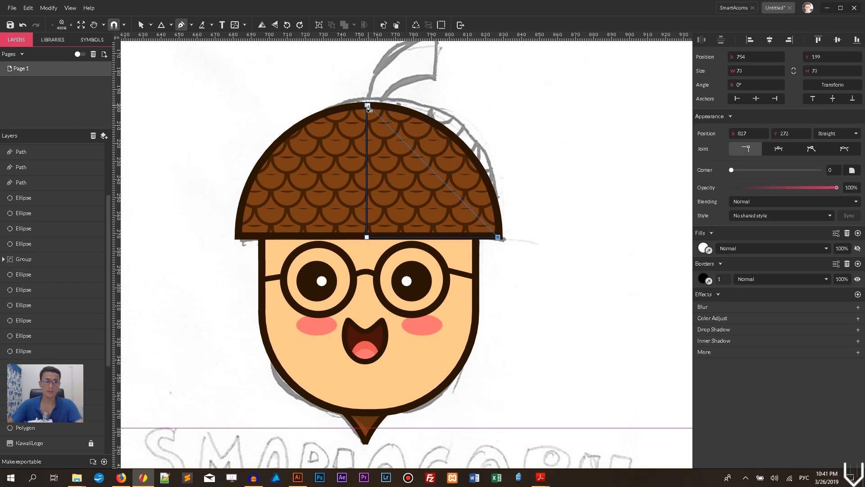
left_click_drag(366, 104, 246, 98)
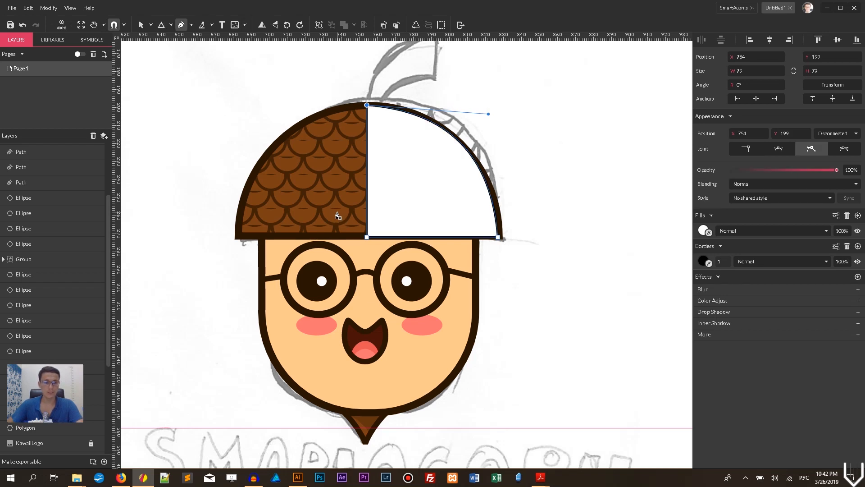
- Move the cap shape's inner bottom corner to X 810 and bend its inner edge into a crescent-like curve
key("alt+shift")
key("v")
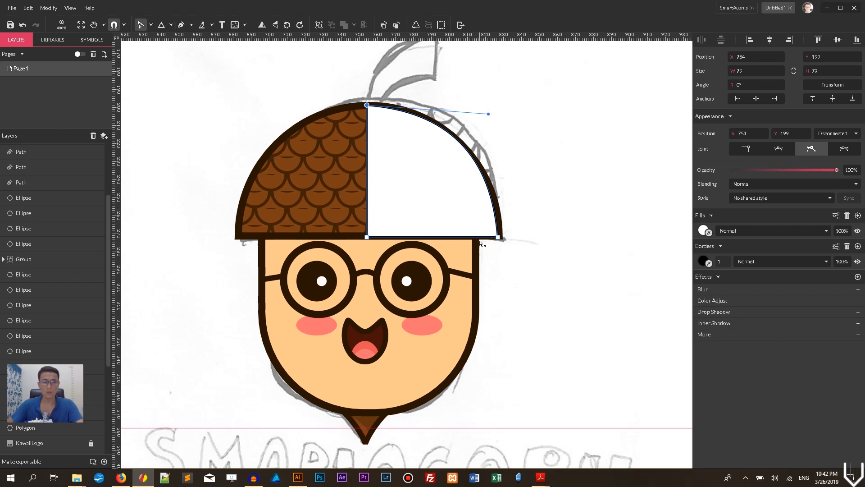
left_click(366, 238)
left_click_drag(367, 239, 468, 236)
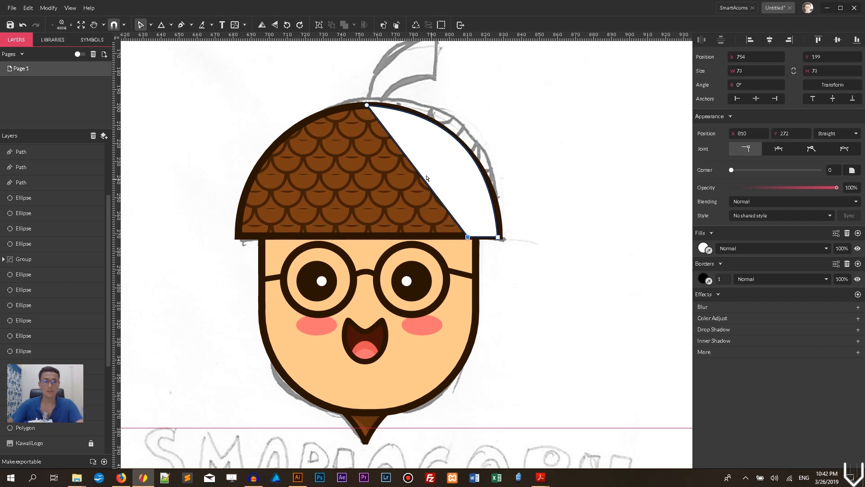
left_click_drag(416, 174, 447, 161)
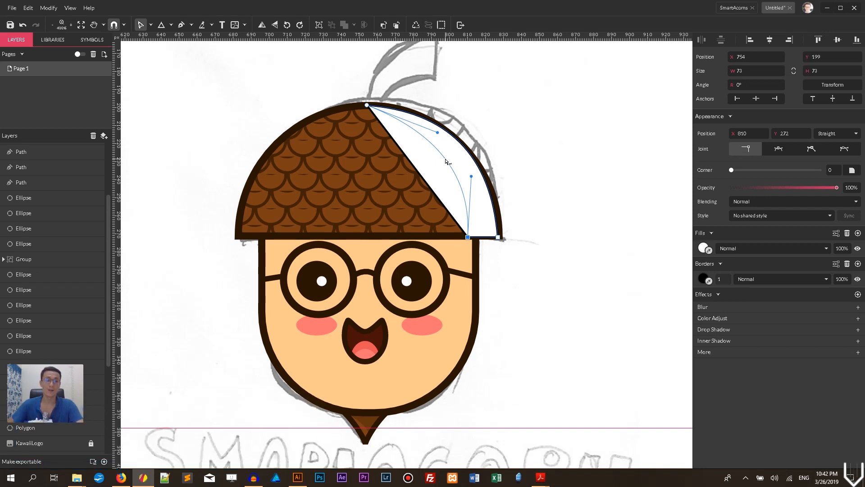
left_click_drag(446, 161, 444, 161)
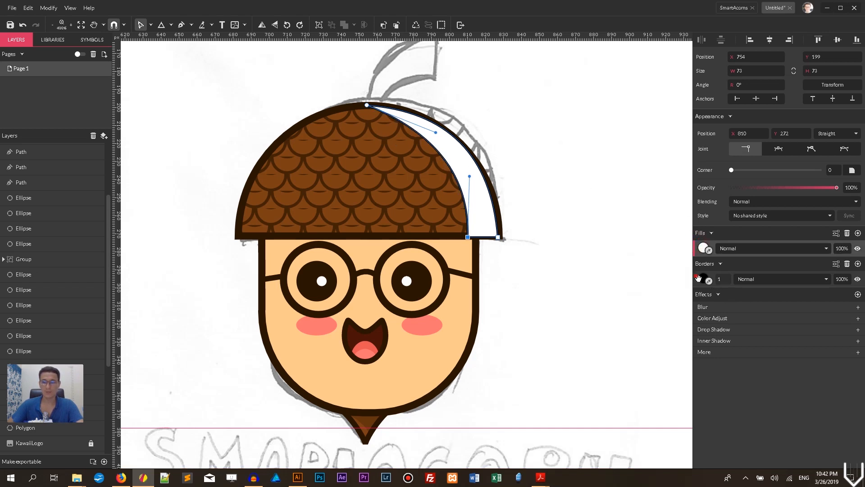
- Remove the cap crescent's border and fill it with the #2A1701 swatch at 30% opacity
left_click(846, 264)
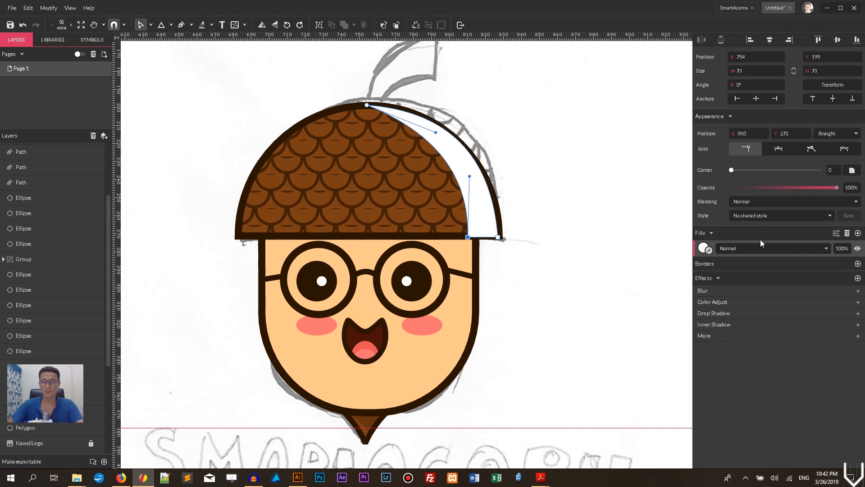
left_click(702, 248)
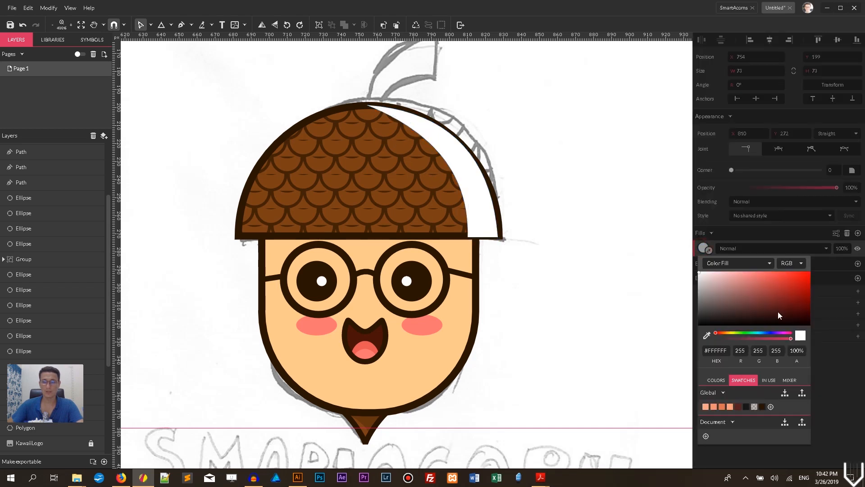
left_click(755, 411)
left_click(570, 202)
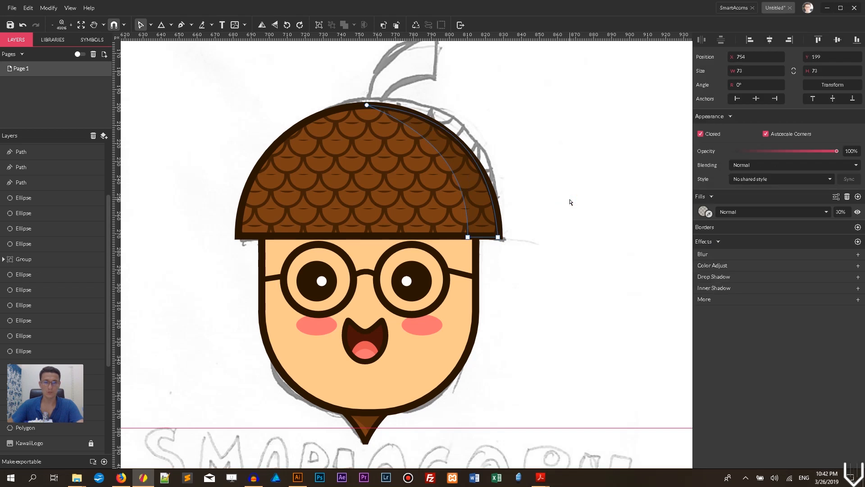
left_click(570, 201)
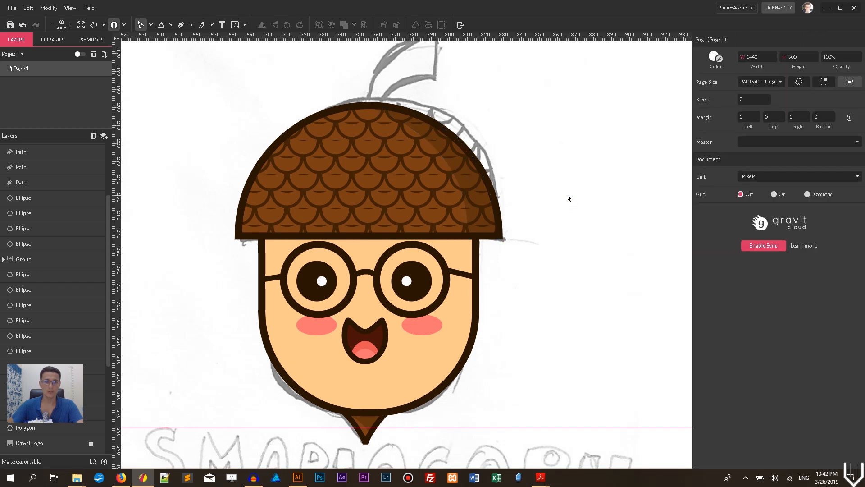
- Duplicate both round glasses rims together
scroll(569, 198, "up", 2)
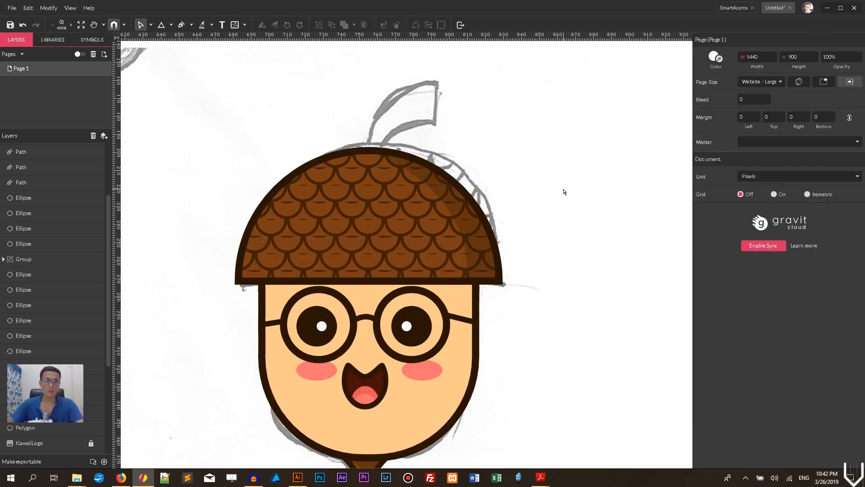
scroll(536, 152, "down", 3)
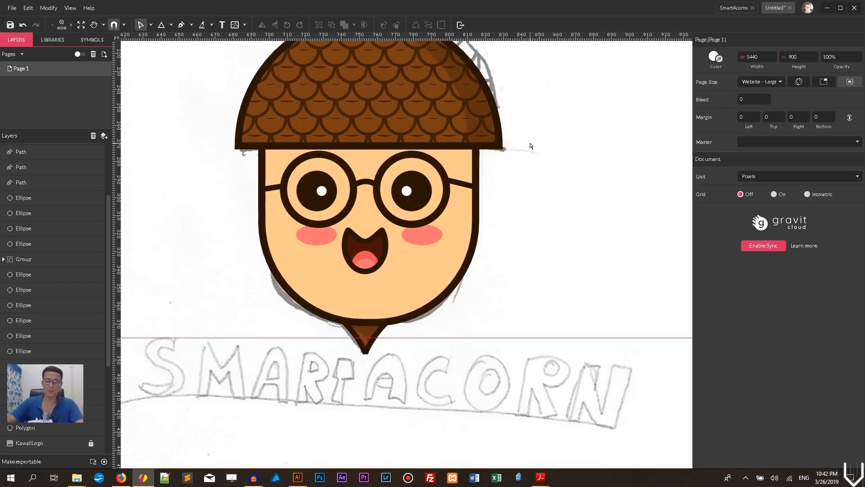
key("ctrl+plus")
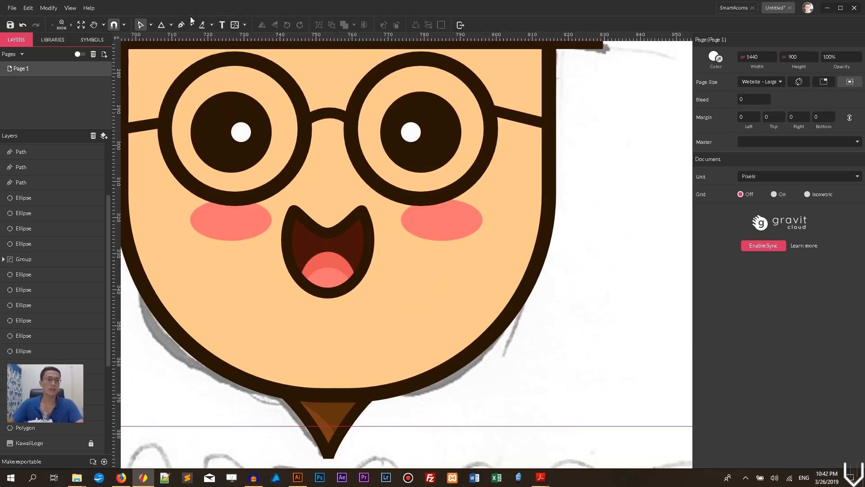
left_click(150, 25)
left_click(164, 38)
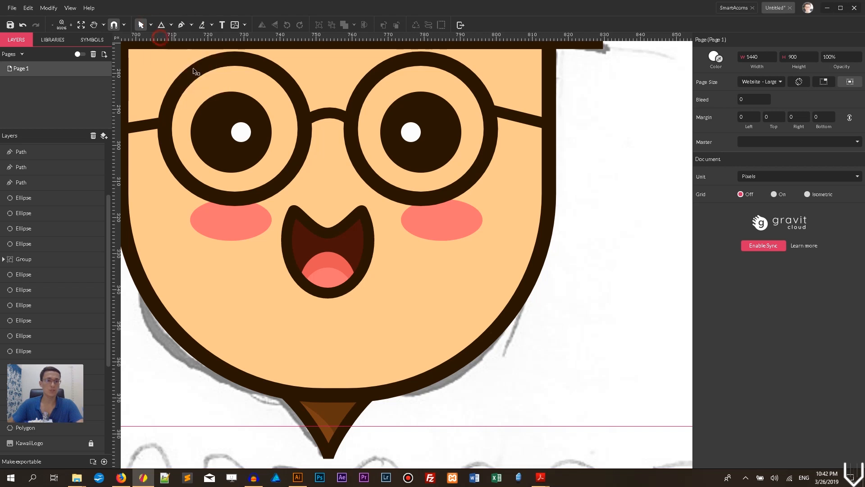
left_click(301, 156)
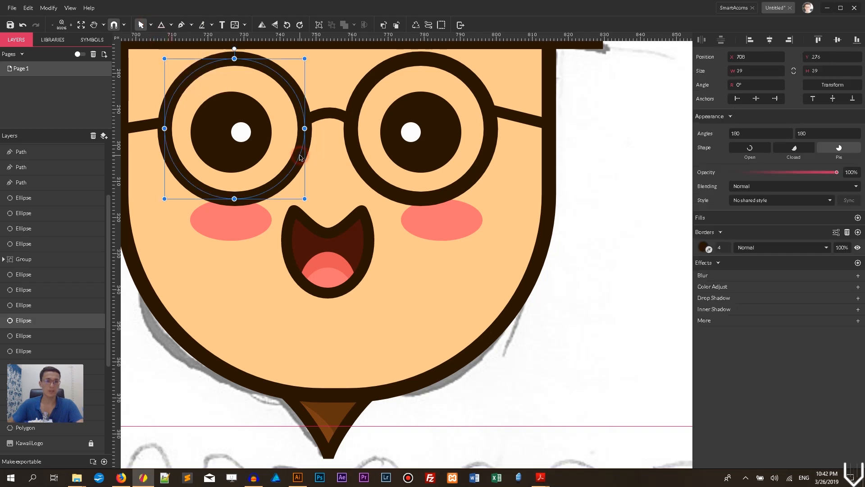
left_click(361, 169, "shift")
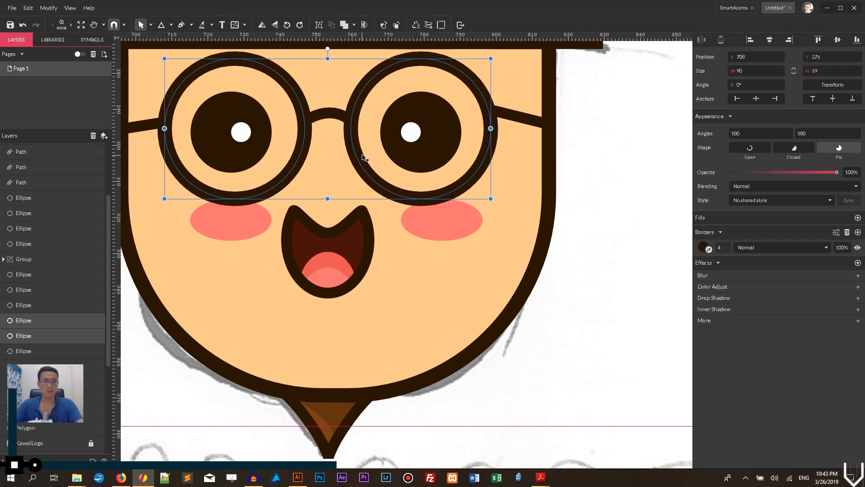
key("ctrl+d")
- Set the border colour of the two rim ellipses beneath the duplicates to the #2A1701 swatch at 30% opacity
scroll(31, 293, "down", 3)
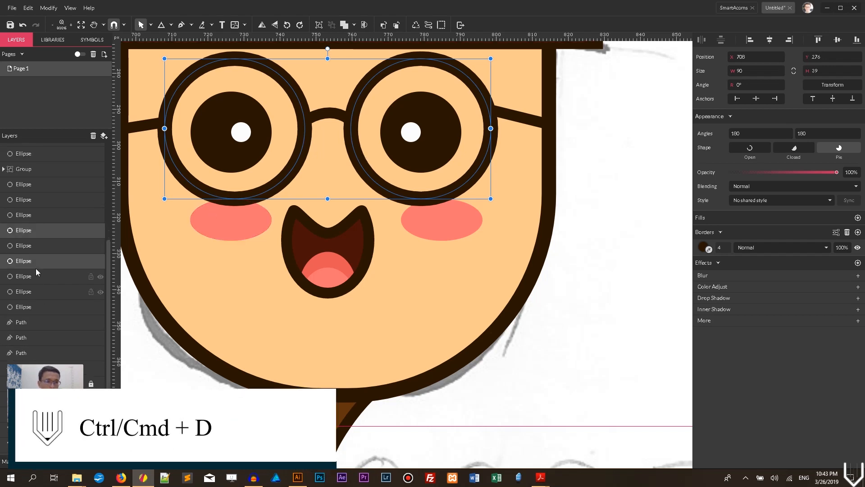
left_click(33, 245)
left_click(32, 276, "shift")
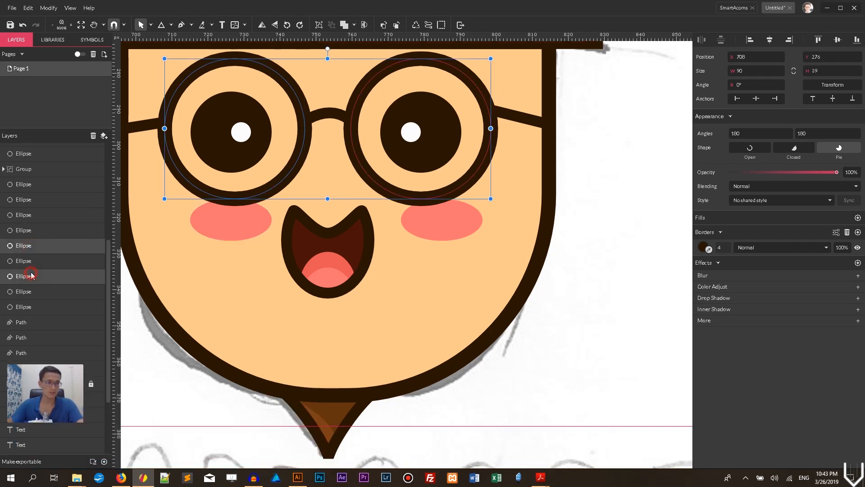
left_click(702, 247)
left_click(724, 262)
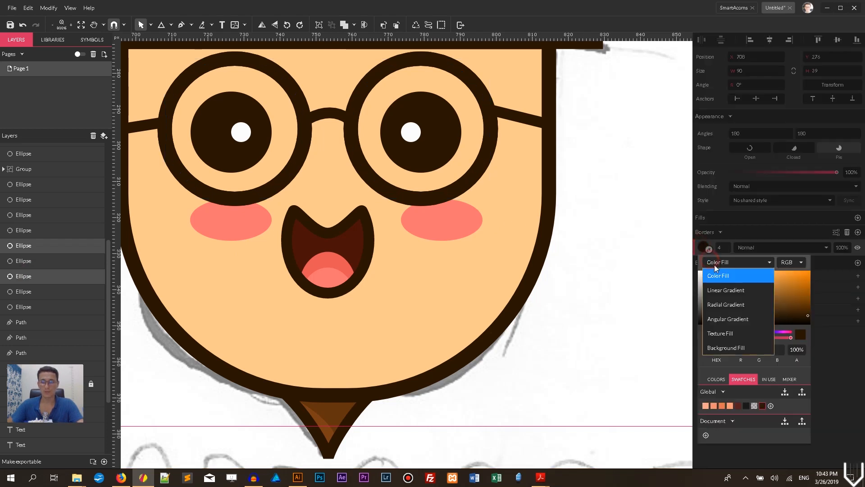
left_click(730, 275)
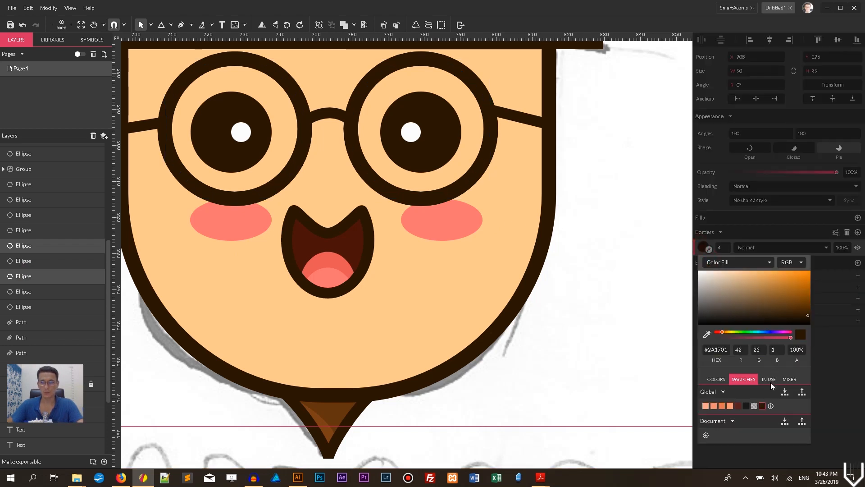
left_click(755, 406)
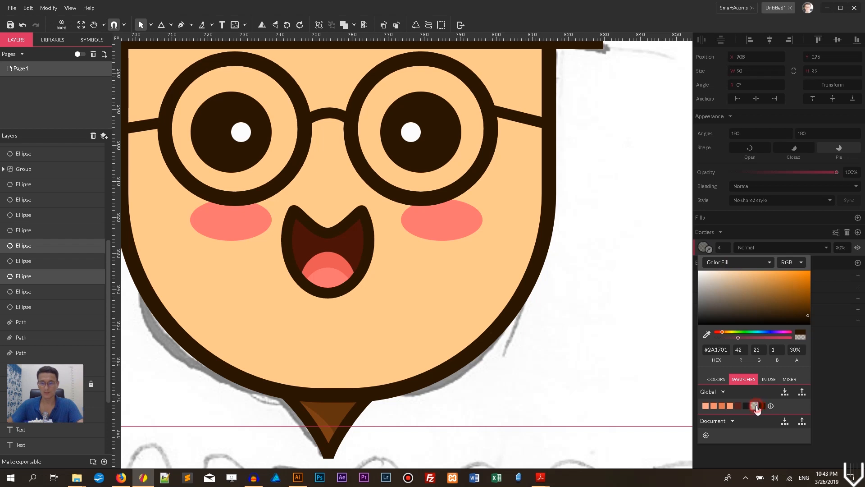
- Offset the two translucent rim ellipses slightly down and right of the glasses to X 709, Y 277
left_click(566, 222)
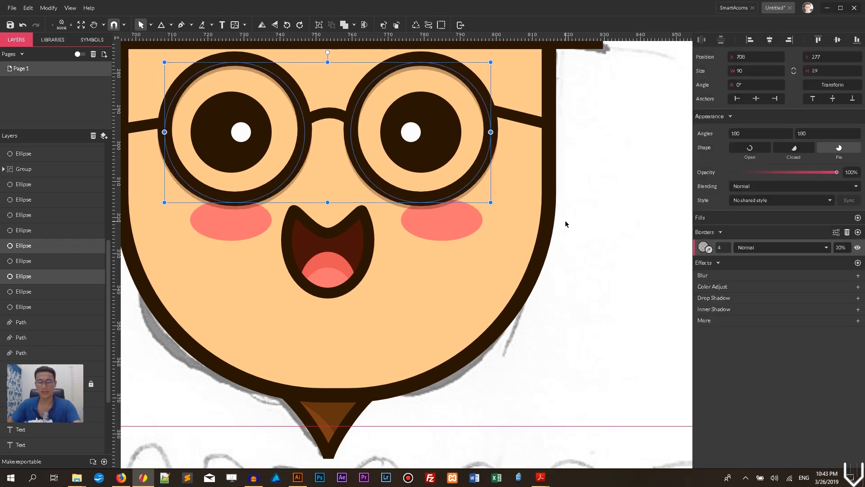
key("Right")
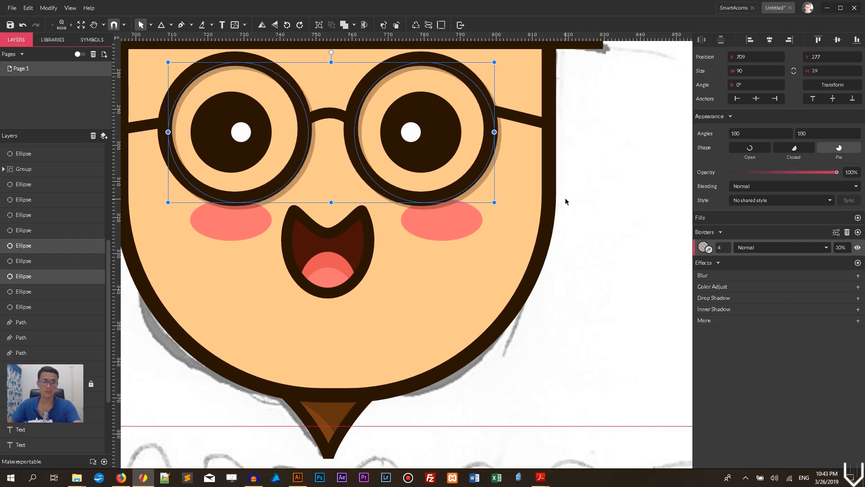
left_click(566, 200)
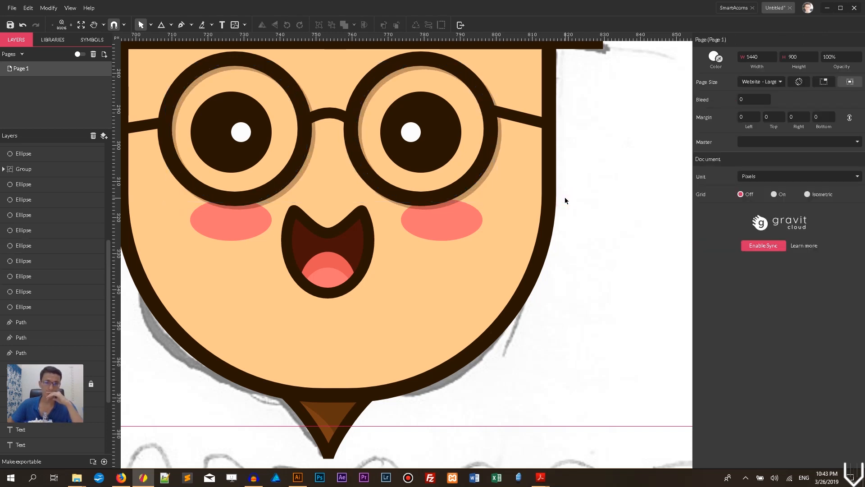
- Duplicate the face's skin-coloured shape and place the copy beside the acorn at X 562, Y 262
scroll(566, 198, "up", 2)
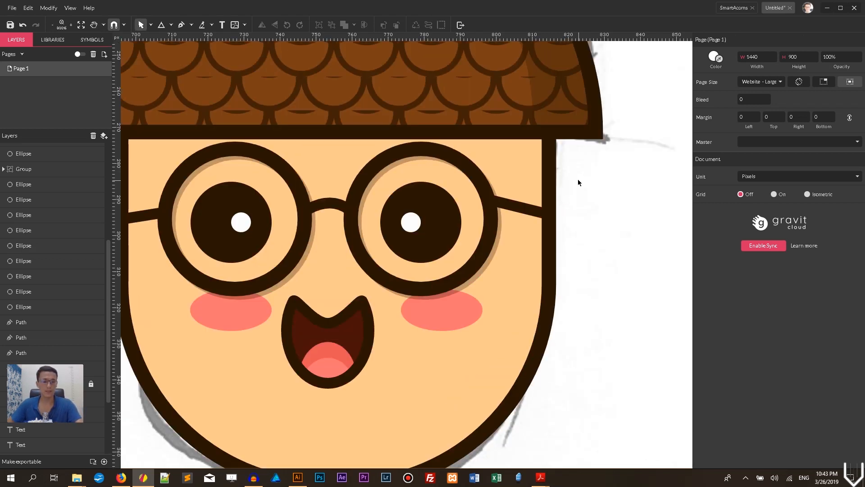
left_click_drag(576, 180, 647, 120)
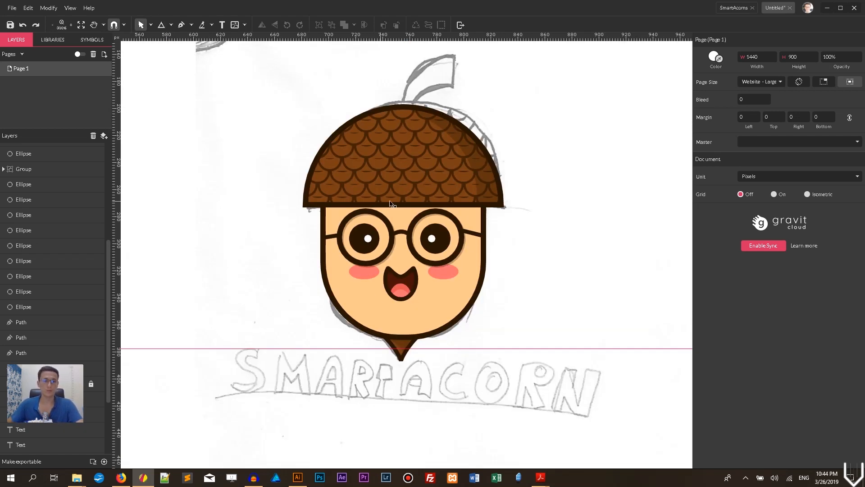
left_click_drag(333, 222, 155, 211)
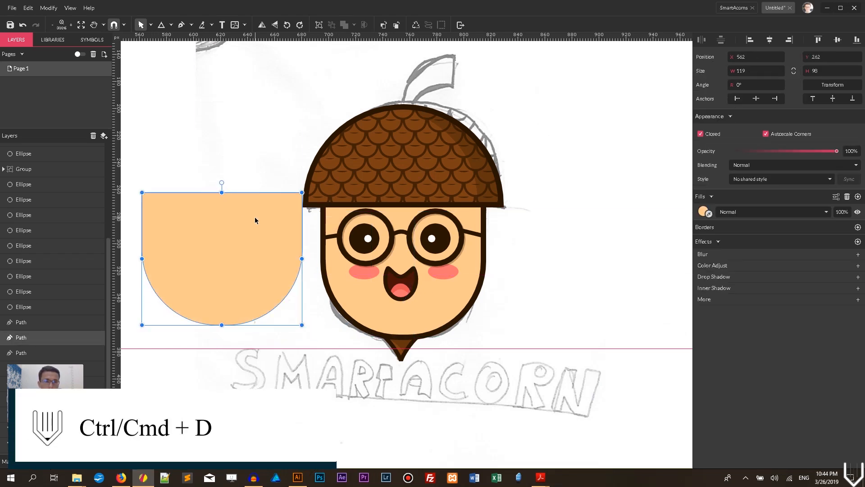
- Duplicate the face copy in place, shrink the duplicate about its centre to about 97 × 80, and select both shapes
key("ctrl+d")
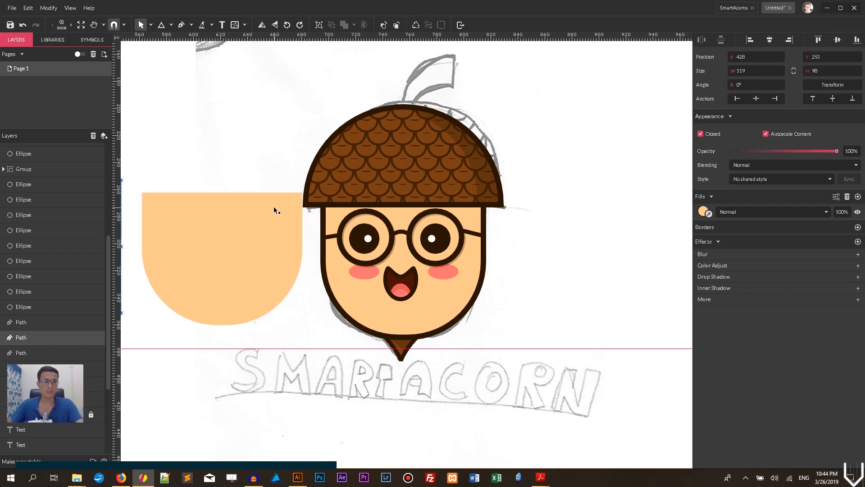
left_click(274, 208)
left_click_drag(302, 193, 284, 205)
key("ctrl+z")
key("ctrl+d")
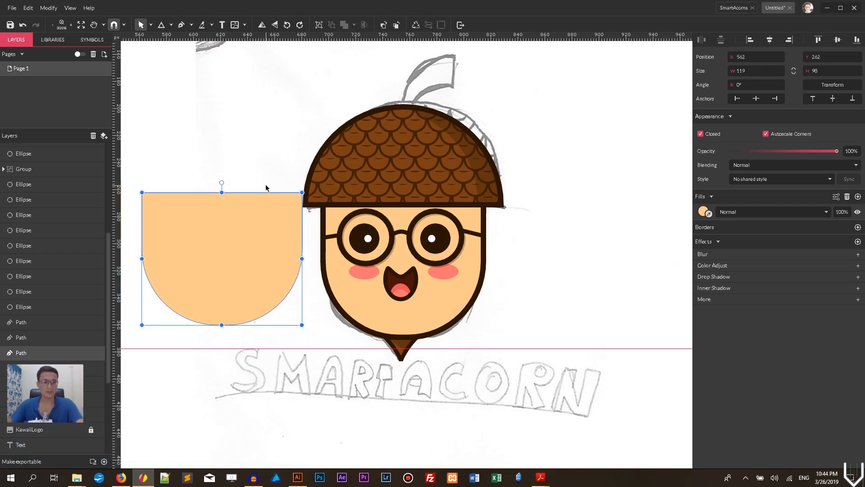
left_click_drag(300, 190, 283, 206)
left_click(266, 199)
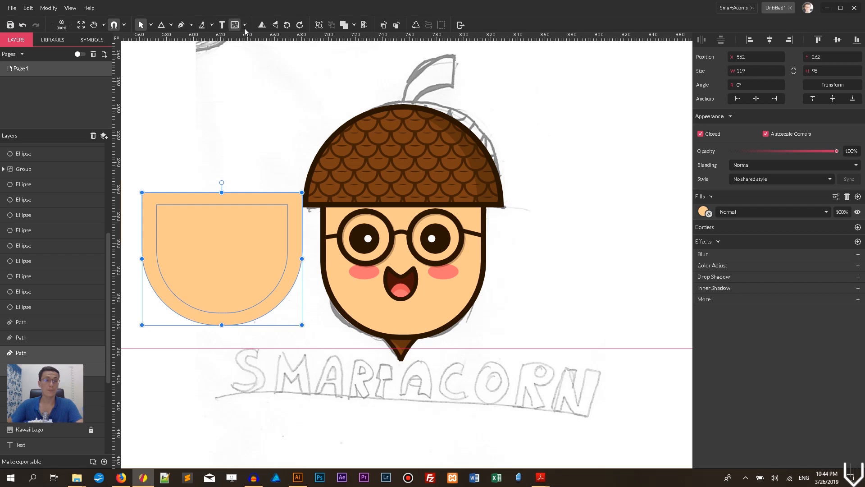
left_click(354, 26)
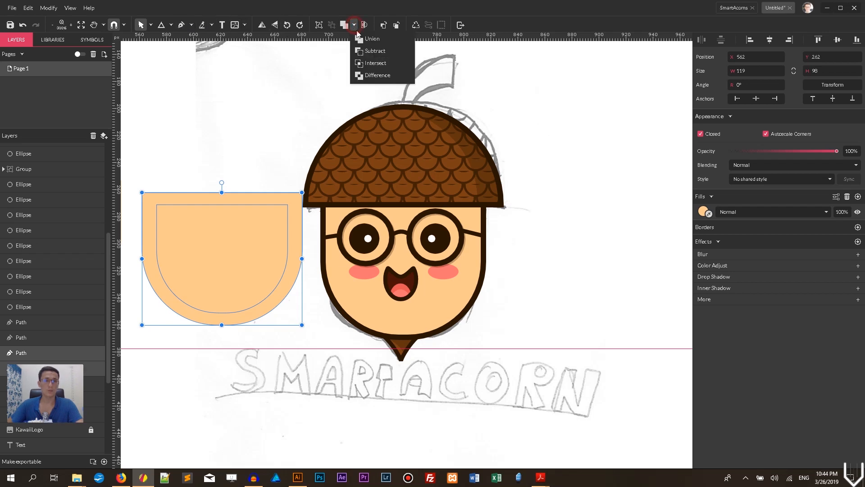
left_click(372, 64)
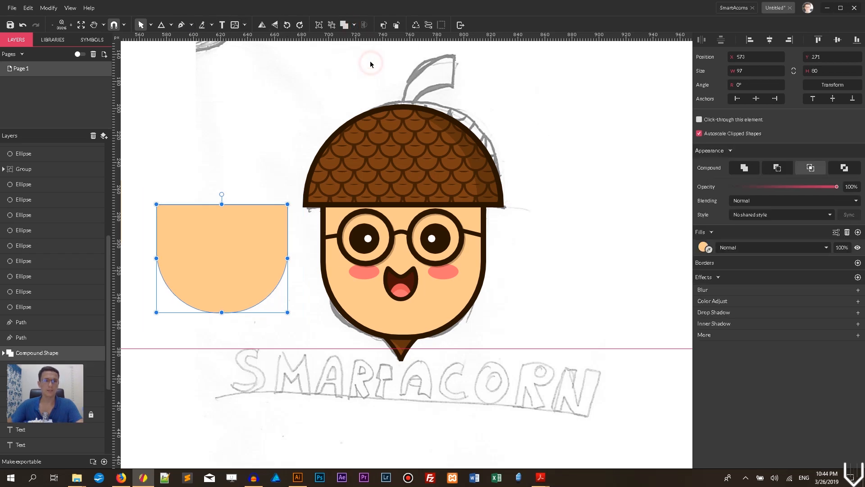
key("ctrl+z")
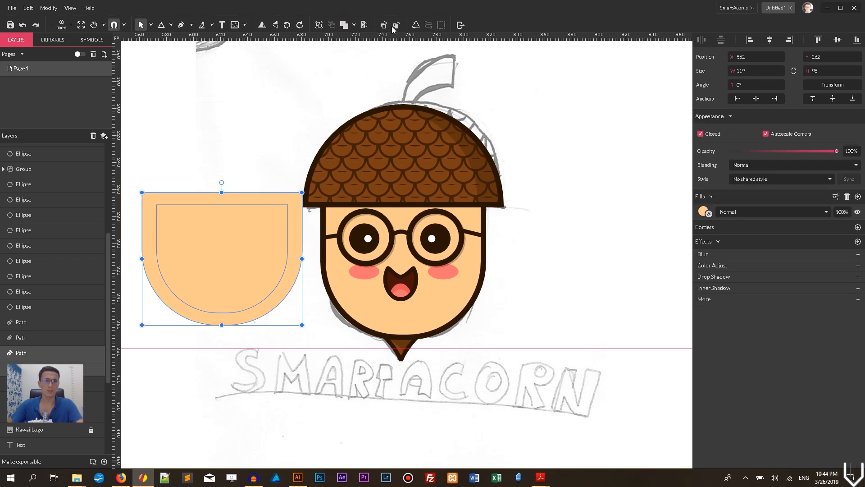
- Subtract the smaller shape from the larger face copy and fill the resulting ring with the #2A1701 swatch at 30% opacity
left_click(355, 26)
left_click(370, 52)
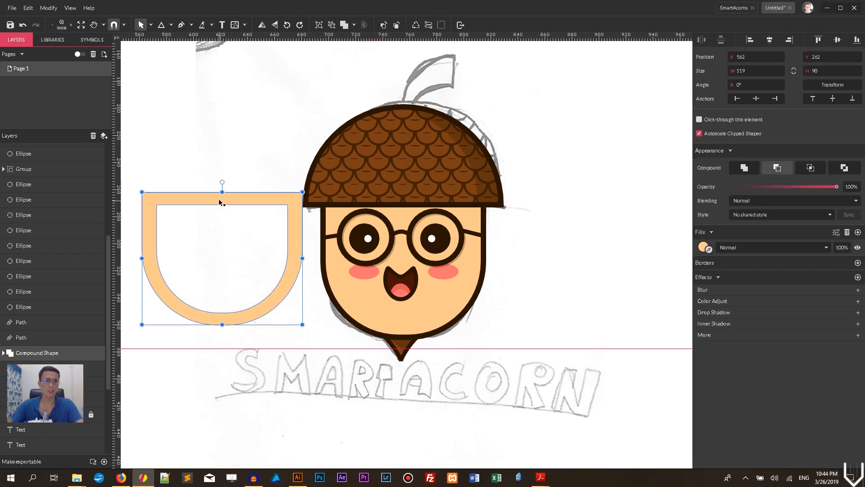
left_click(703, 246)
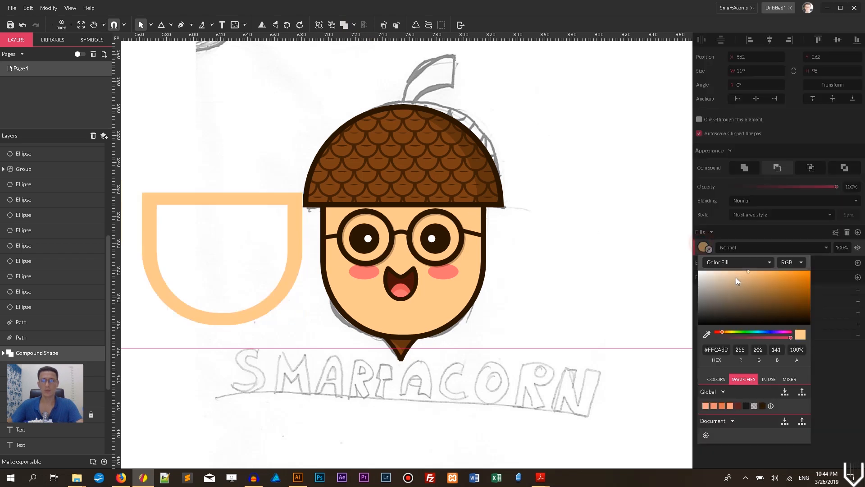
left_click(754, 406)
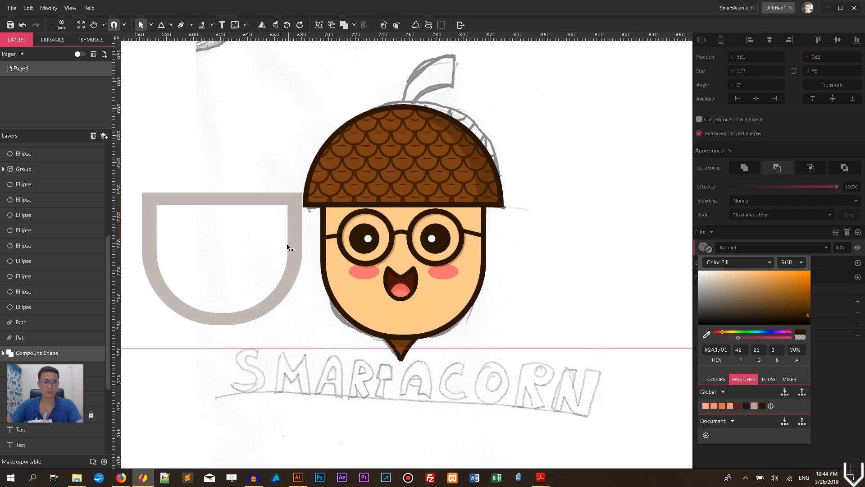
- Move the translucent ring onto the acorn's face at X 694, Y 270
left_click_drag(286, 243, 469, 253)
key("Down")
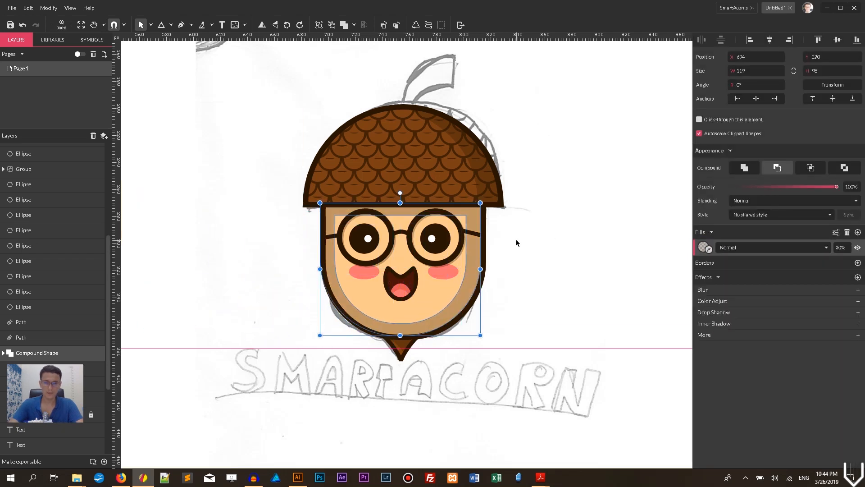
key("ctrl+plus")
key("ctrl+plus")
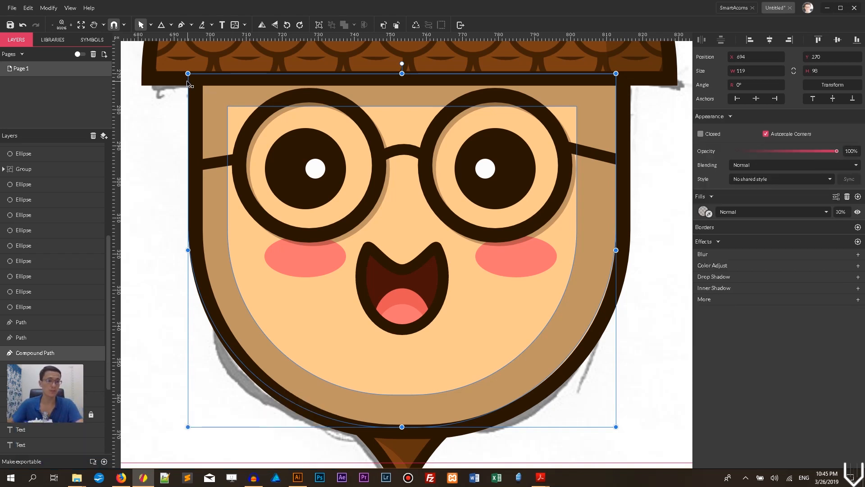
- Round the two upper inner corners of the face shadow ring with a corner value of 19
left_click(150, 26)
left_click(167, 52)
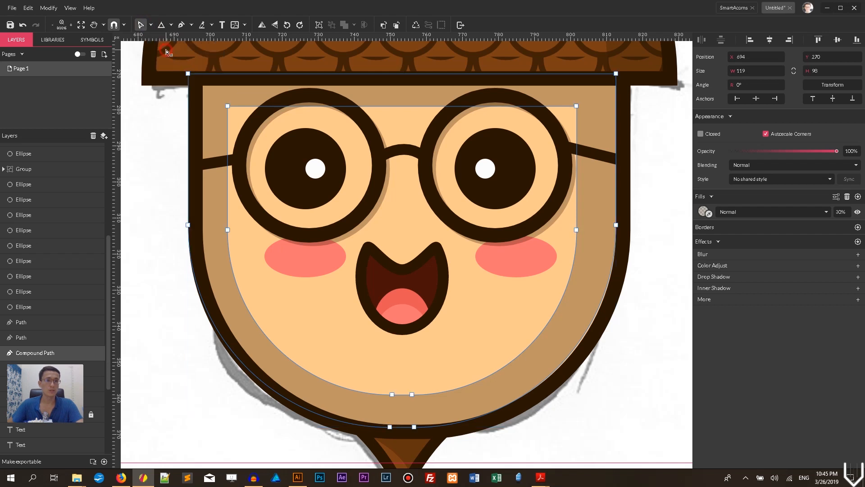
left_click(227, 107)
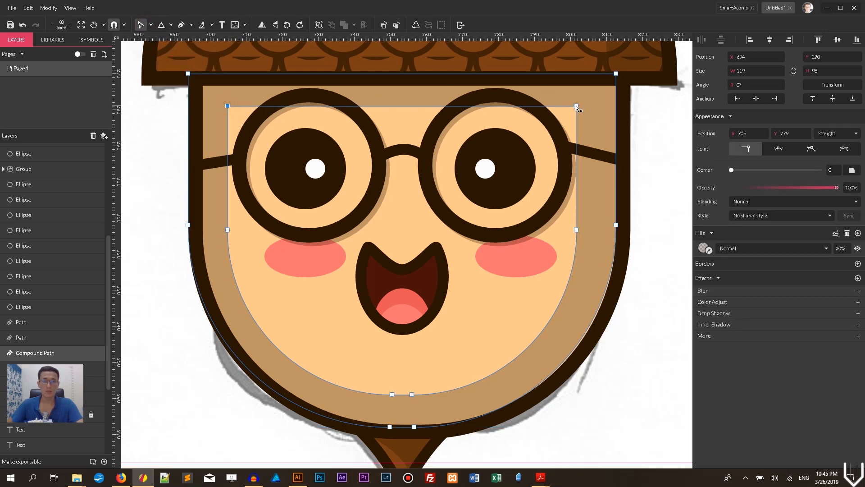
left_click_drag(733, 176, 749, 176)
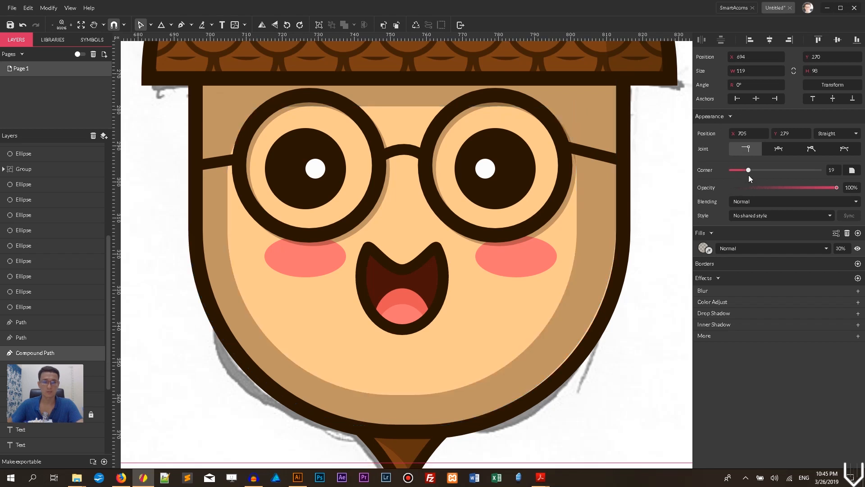
left_click(649, 319)
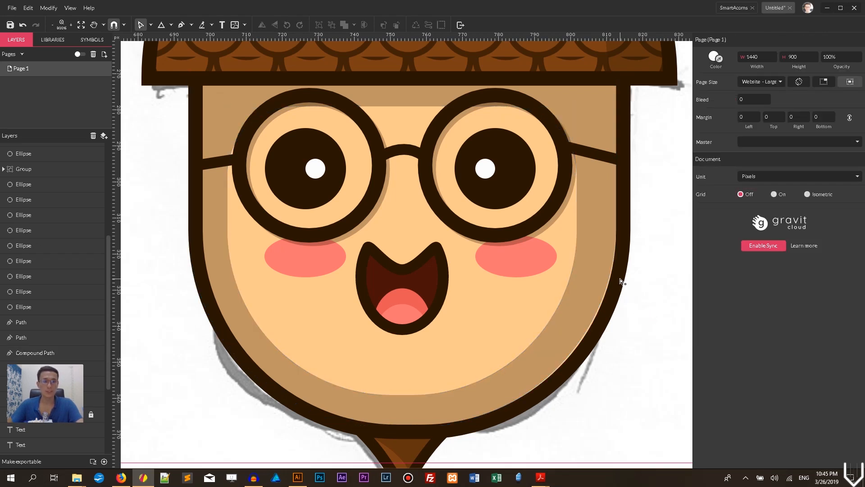
- Move the face shadow's outer right-side points outward to close the gap against the body outline
left_click(602, 283)
left_click(666, 209)
left_click(151, 26)
left_click(162, 41)
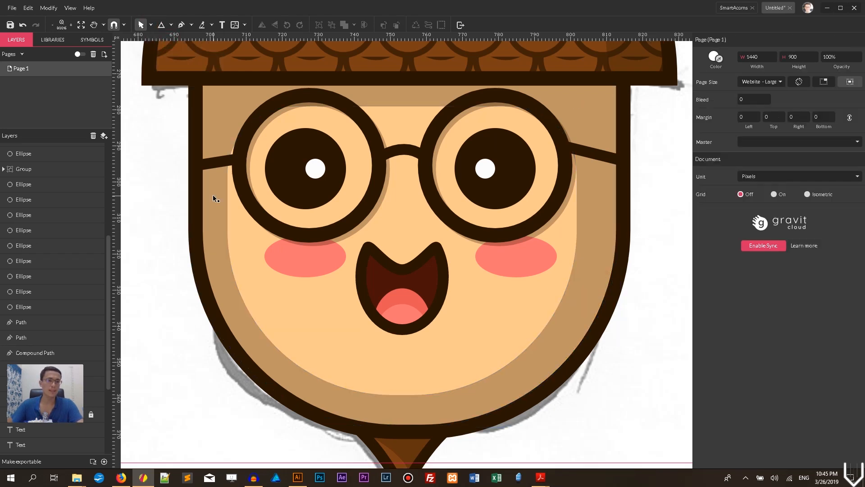
- Tighten the face shadow's inner edge by moving its side points inward and its two bottom points slightly upward
double_click(215, 197)
left_click_drag(228, 230, 235, 230)
left_click_drag(577, 230, 572, 230)
left_click(412, 394, "shift")
left_click(392, 394, "shift")
left_click_drag(412, 394, 409, 388)
left_click(645, 325)
left_click(576, 204)
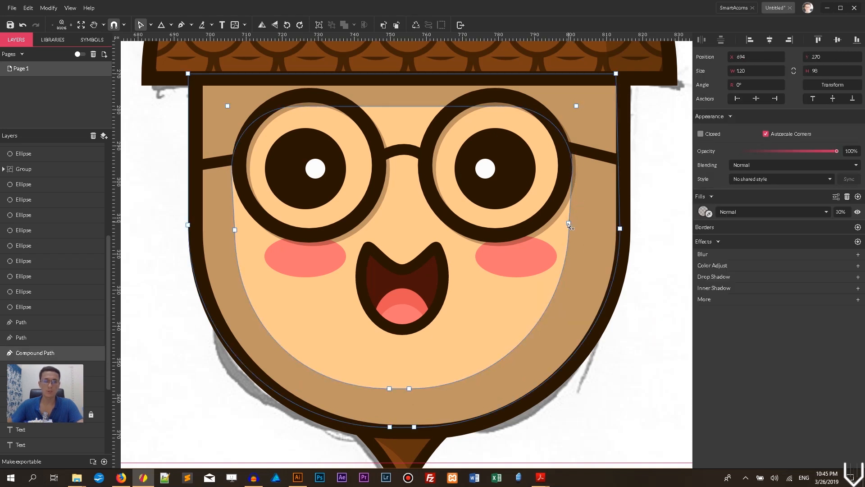
- Add a borderless ellipse about 16 × 10 at the chin over the shadow's lower inner edge, filled with the face's skin colour
left_click(171, 25)
left_click(172, 50)
mouse_move(557, 221)
left_mouse_down()
mouse_move(598, 267)
mouse_move(434, 389)
mouse_move(401, 386)
left_mouse_up()
left_click(709, 235)
left_click(469, 312)
left_click(646, 307)
left_click(589, 249)
left_click(675, 243)
left_click(630, 311)
left_click_drag(422, 388, 430, 388)
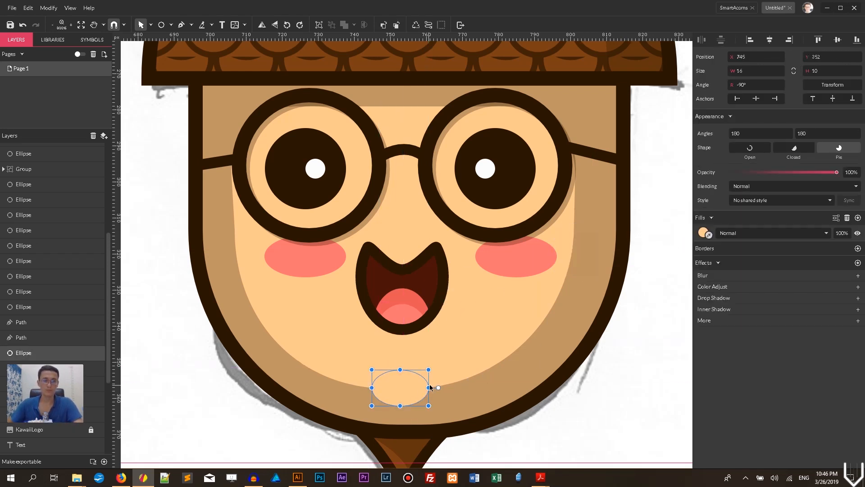
- Nudge the chin ellipse so it sits centred beneath the mouth and above the acorn's tip
left_click(618, 379)
key("ctrl+minus")
key("ctrl+minus")
key("ctrl+plus")
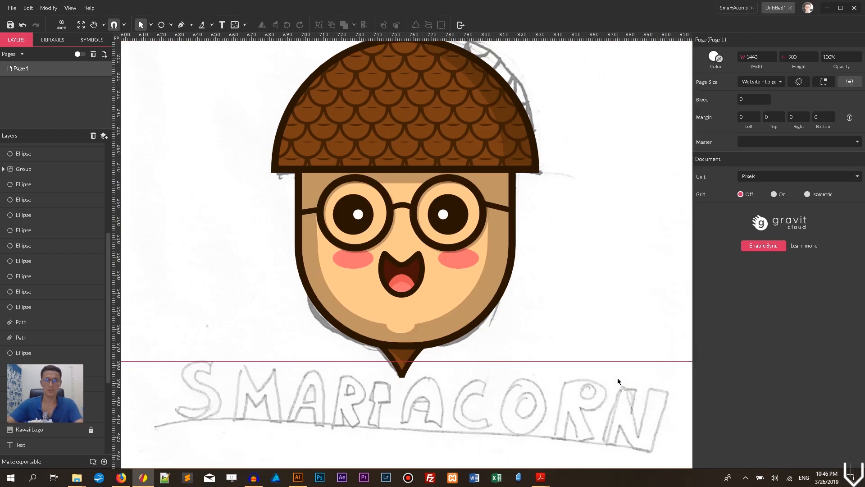
left_click_drag(401, 331, 403, 332)
left_click(573, 305)
left_click(407, 329)
key("ctrl+plus")
left_click_drag(416, 249, 413, 249)
left_click(641, 234)
- Trace the sketched stem above the cap with the Pen tool as a closed, curved four-point shape about 40 × 38
scroll(641, 231, "up", 4)
scroll(641, 229, "up", 6)
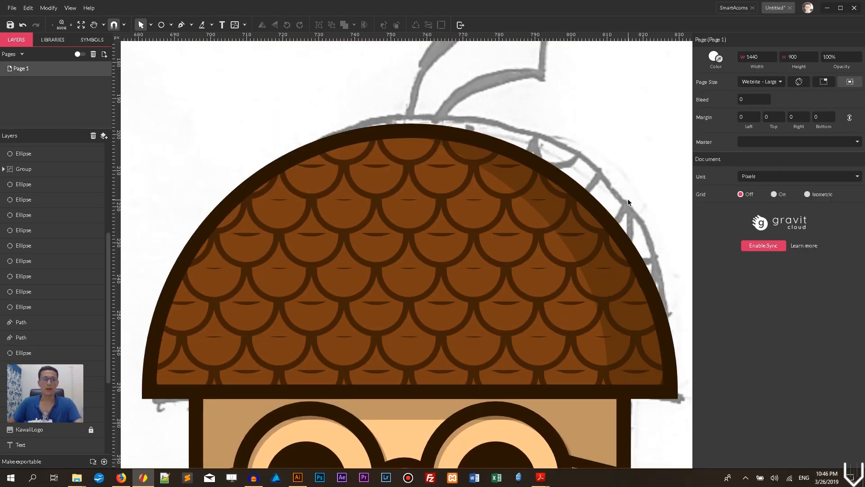
scroll(611, 180, "up", 4)
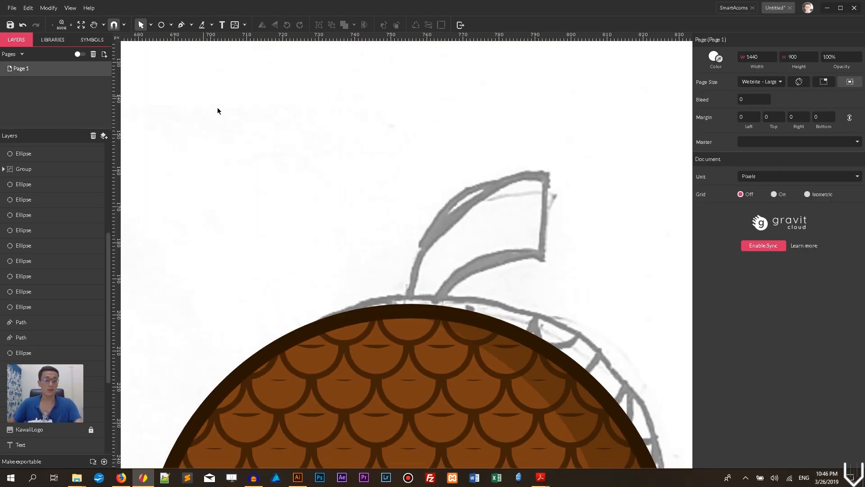
key("p")
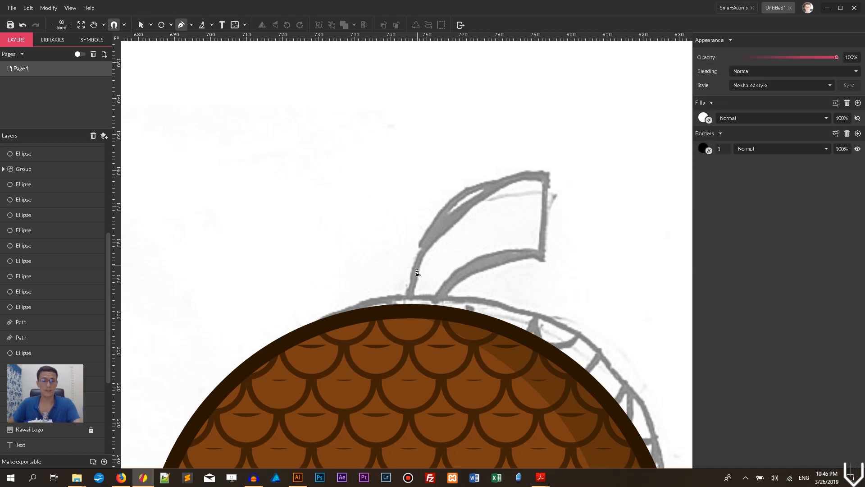
left_click(400, 310)
left_click_drag(542, 174, 542, 208)
left_click(542, 254)
left_click_drag(435, 309, 435, 334)
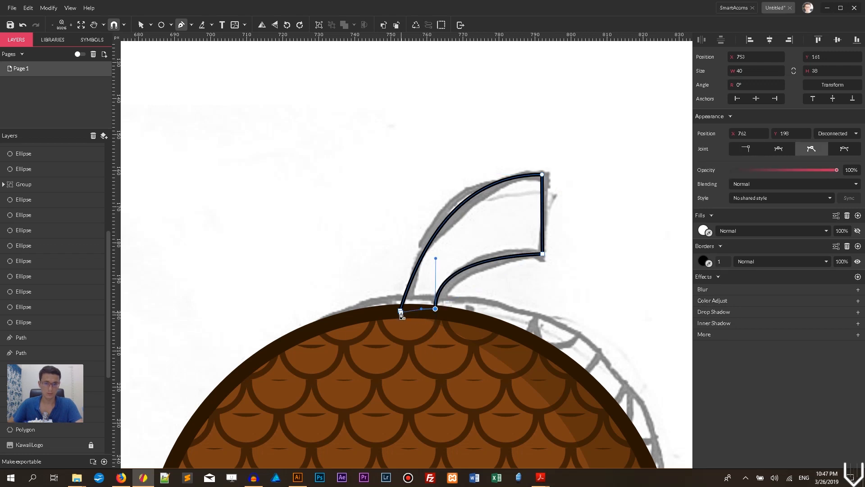
left_click(401, 310)
- Adjust the curve handle at the stem's upper end so its outer edge follows the sketch more closely
left_click(141, 20)
left_click_drag(442, 175, 430, 176)
left_click(151, 25)
left_click(161, 38)
- Give the stem a border 3 px wide in the same dark brown as the cap's outline
key("ctrl+minus")
key("ctrl+minus")
key("ctrl+minus")
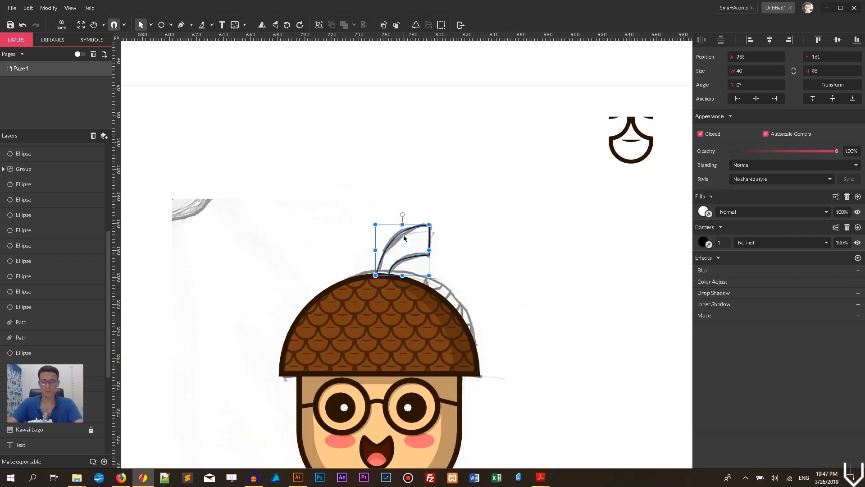
left_click_drag(404, 234, 406, 235)
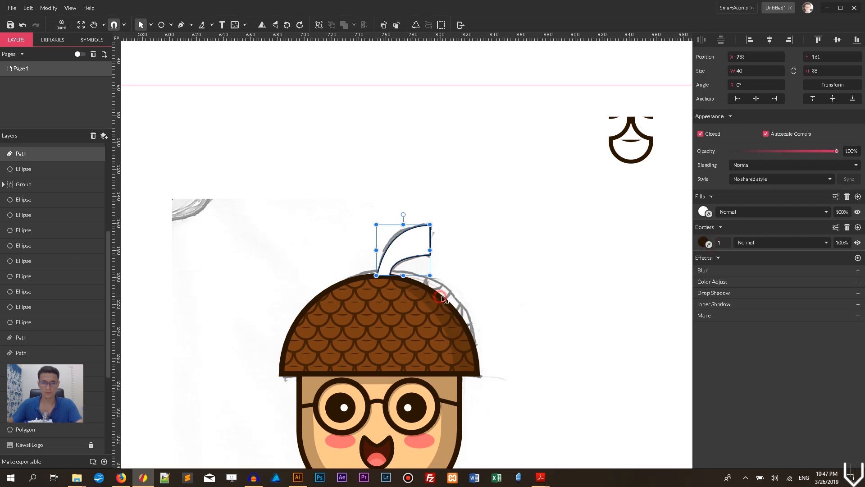
left_click(496, 216)
left_click(415, 240)
- Fill the stem with the olive green #7B7B13 sampled from the reference colour squares beside the artwork
left_click_drag(627, 220, 421, 255)
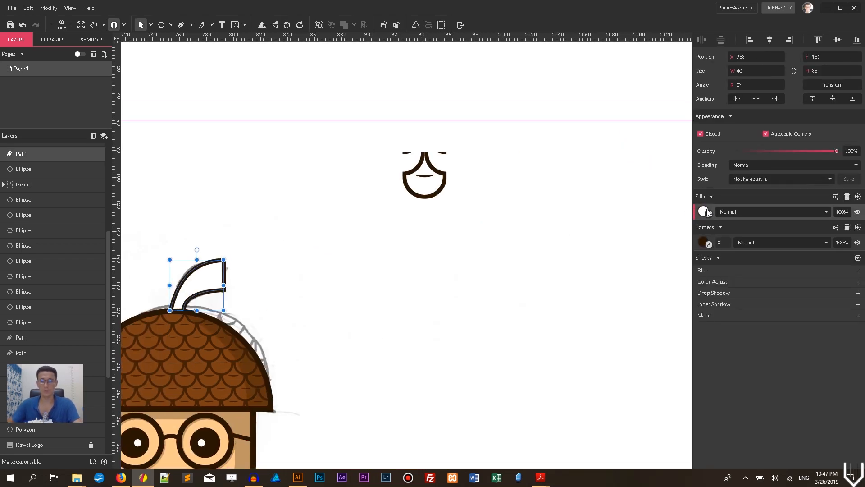
left_click_drag(604, 210, 274, 259)
left_click_drag(616, 347, 586, 151)
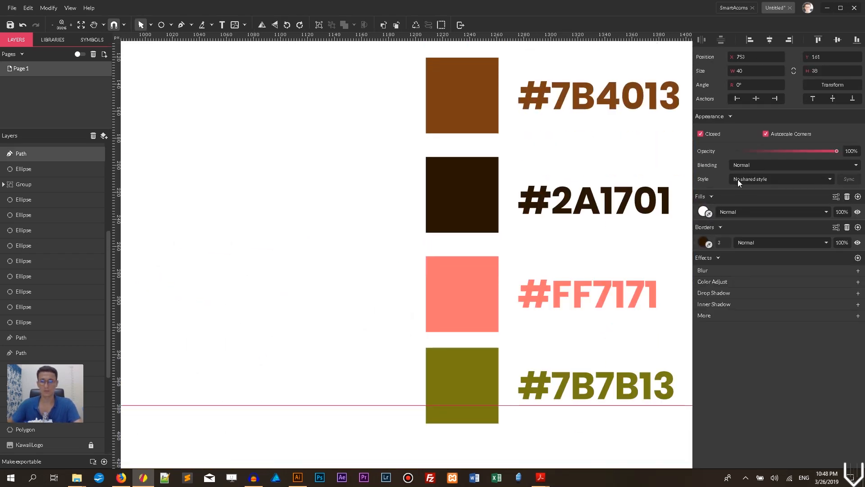
left_click(709, 215)
left_click(469, 390)
left_click_drag(296, 328, 738, 206)
left_click_drag(479, 236, 609, 323)
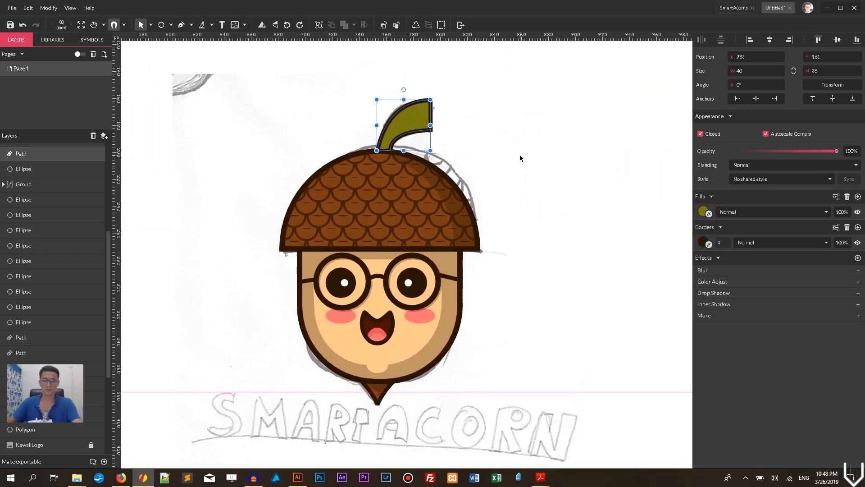
key("ctrl+2")
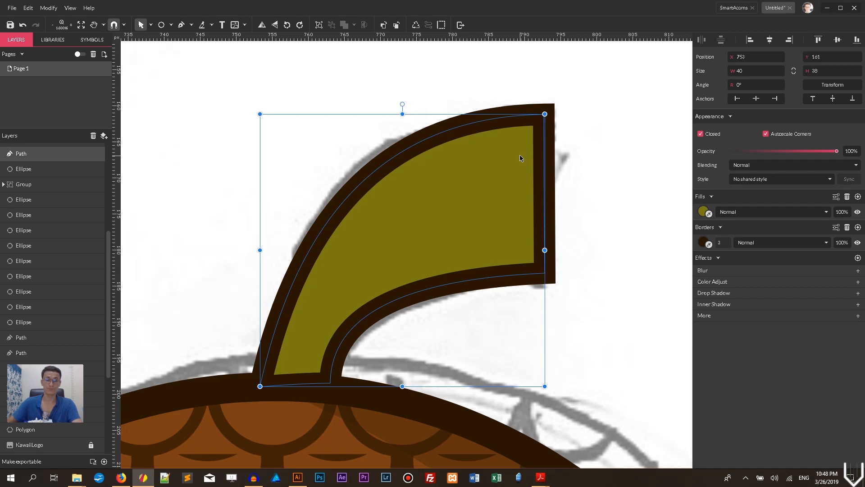
- Reshape the stem's outer curve so it bulges further outward and covers the sketched edge
left_click(628, 151)
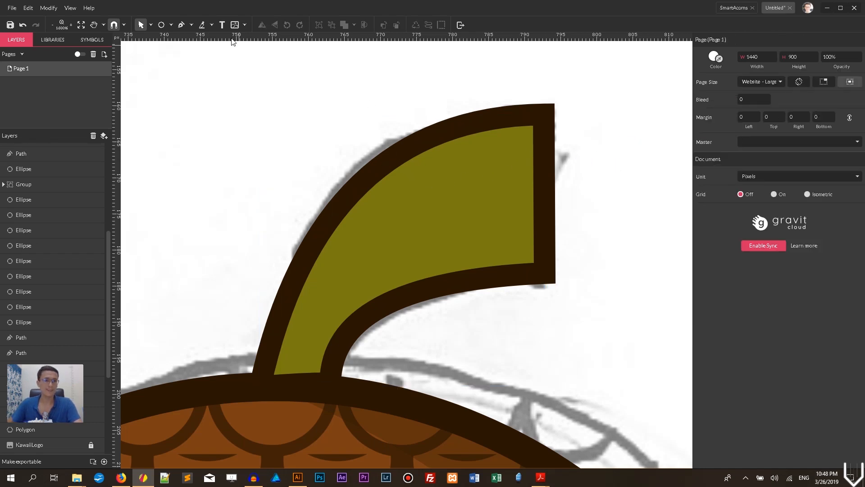
left_click(150, 25)
left_click(164, 53)
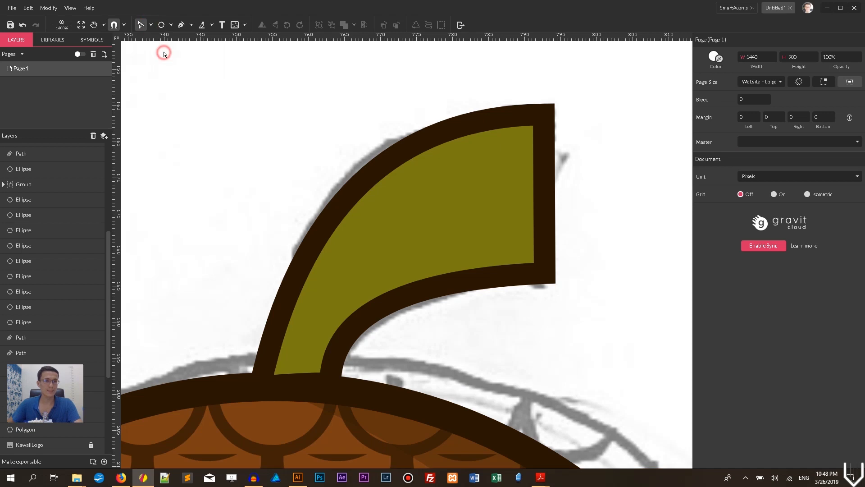
left_click(309, 268)
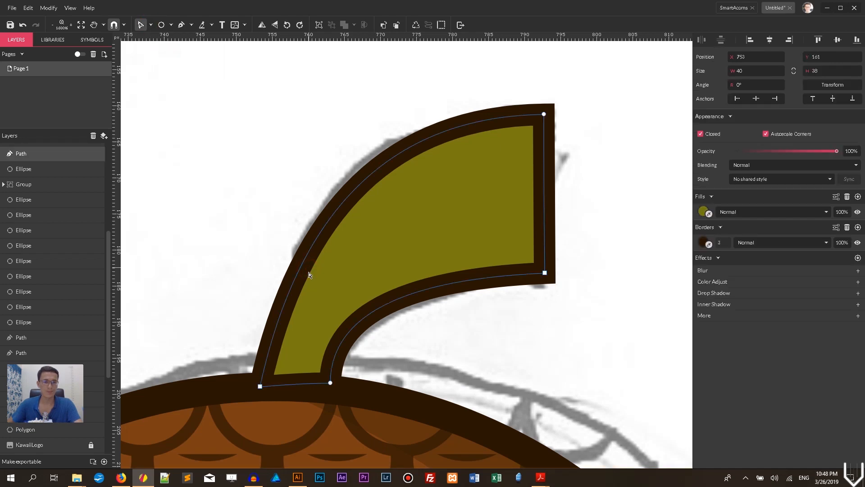
left_click(260, 386)
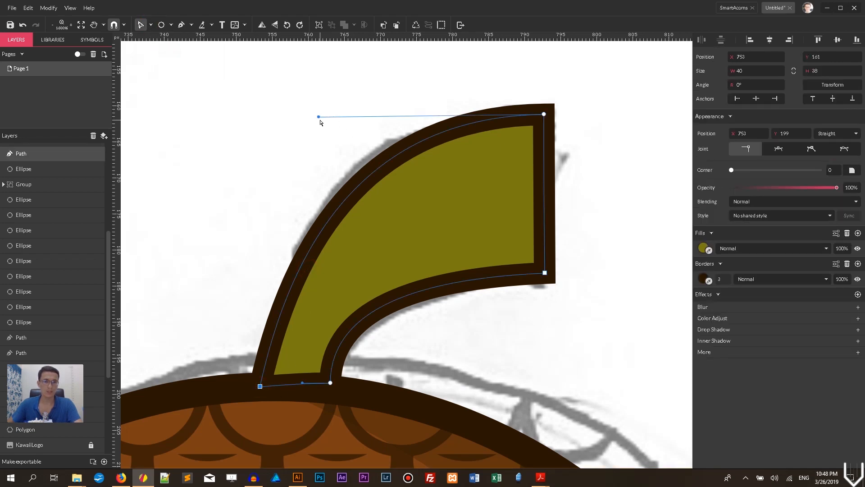
left_click_drag(319, 118, 285, 110)
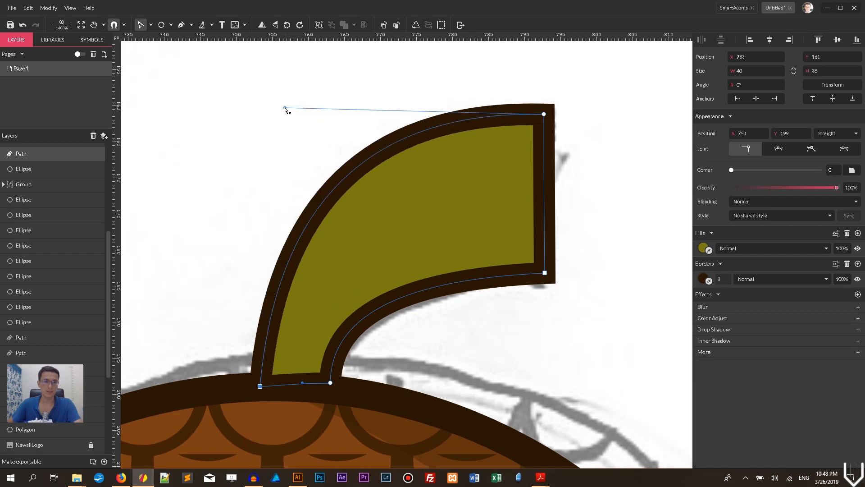
- Adjust the stem's inner base point, inner curve and lower tip corner to give it a more even thickness
left_click_drag(331, 382, 331, 387)
left_click(342, 290)
left_click(330, 388)
left_click_drag(332, 286, 354, 252)
left_click_drag(544, 272, 545, 263)
left_click(578, 250)
left_click(577, 249)
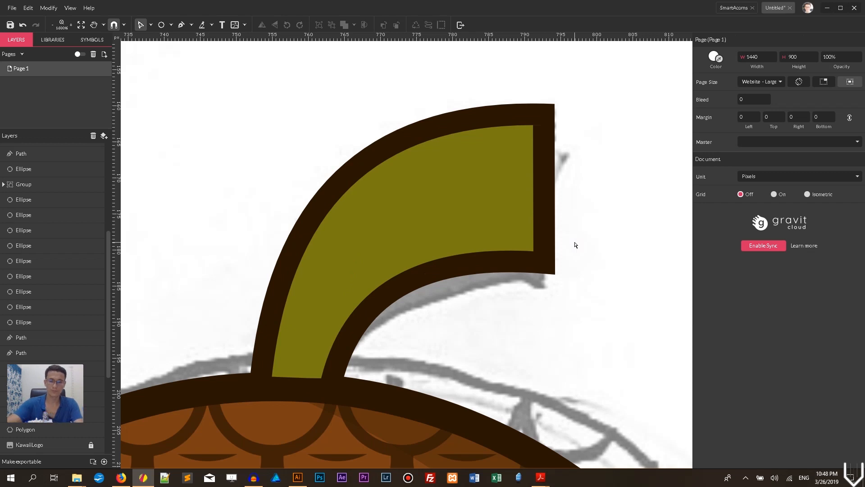
- Duplicate the stem, remove the fill from the upper copy and remove the border from the lower one
key("ctrl+minus")
left_click(151, 25)
left_click(169, 40)
left_click(401, 248)
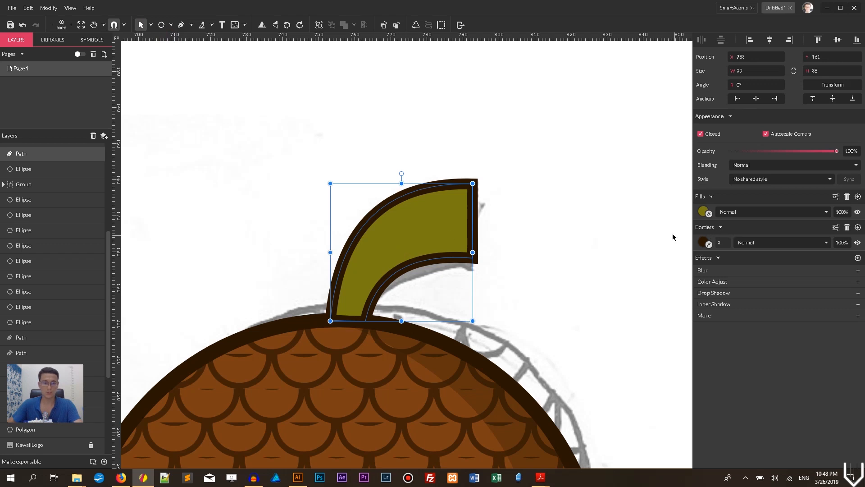
key("ctrl+d")
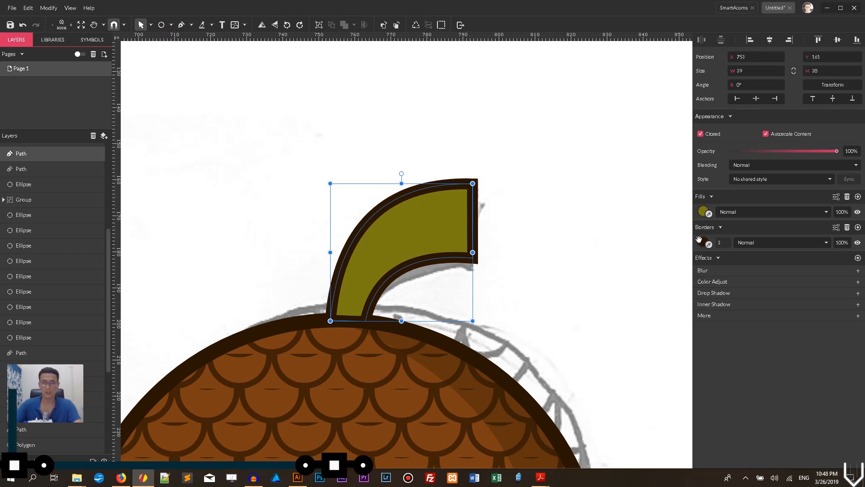
left_click(847, 197)
left_click(43, 169)
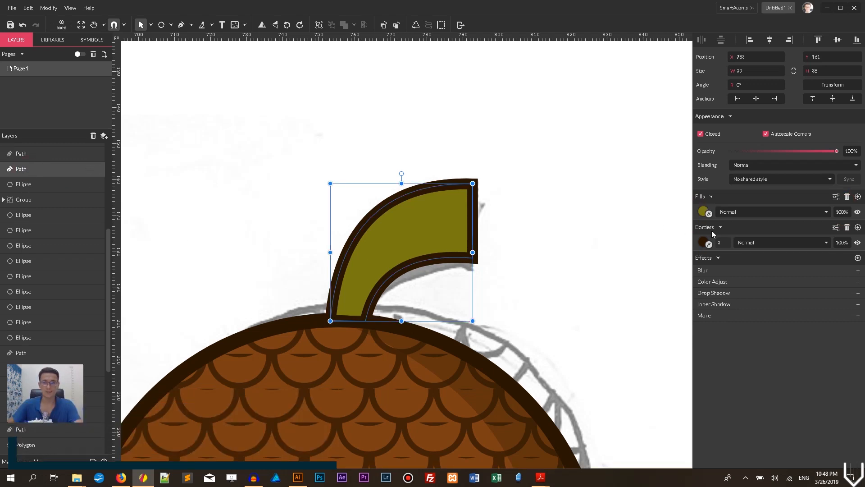
left_click(847, 228)
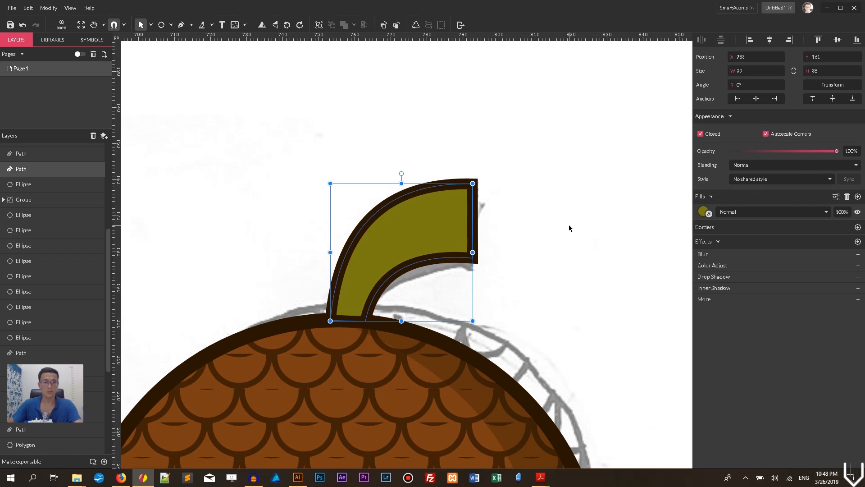
- Duplicate the stem's fill shape twice, offset one copy about 4 px right and down, and subtract it from the other
key("ctrl+d")
left_click_drag(424, 226, 434, 240)
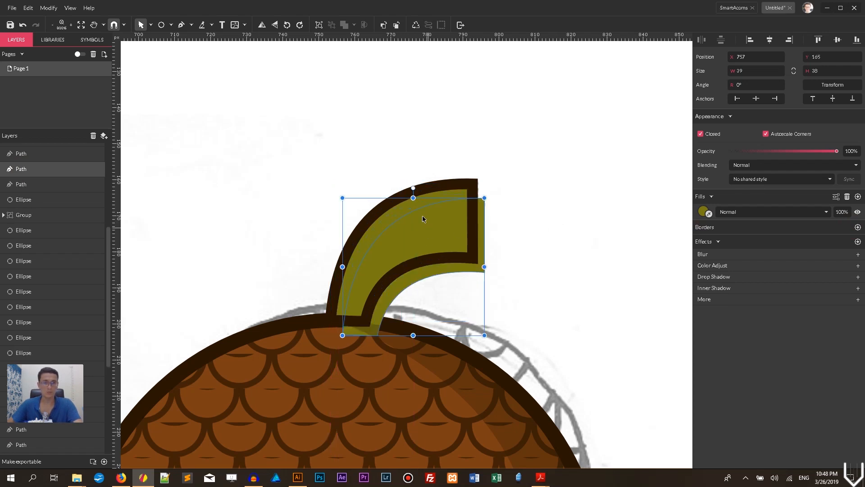
left_click(403, 207)
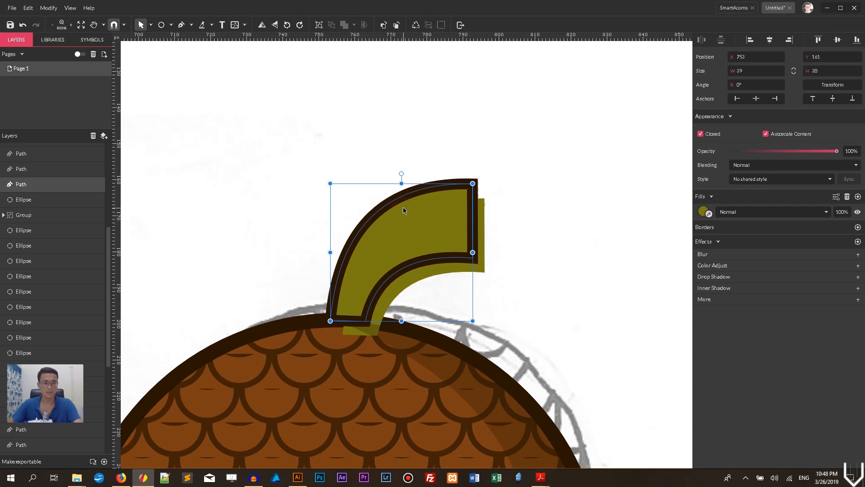
key("ctrl+d")
left_click(485, 217, "shift")
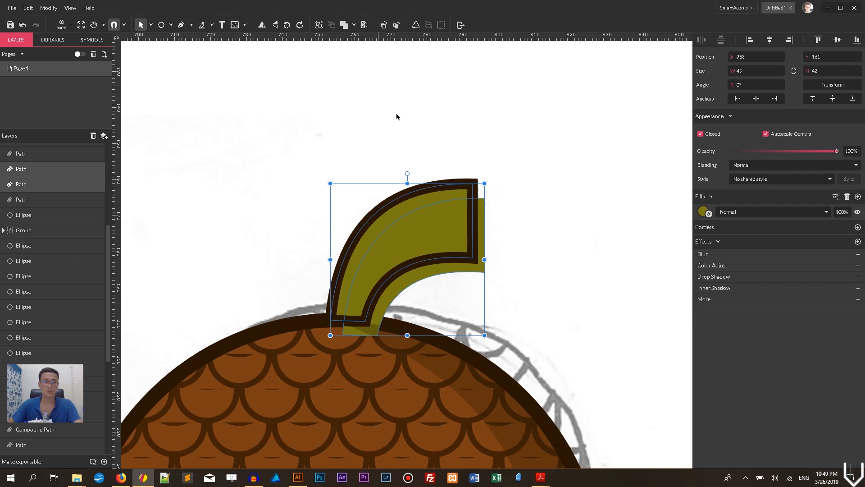
left_click(356, 26)
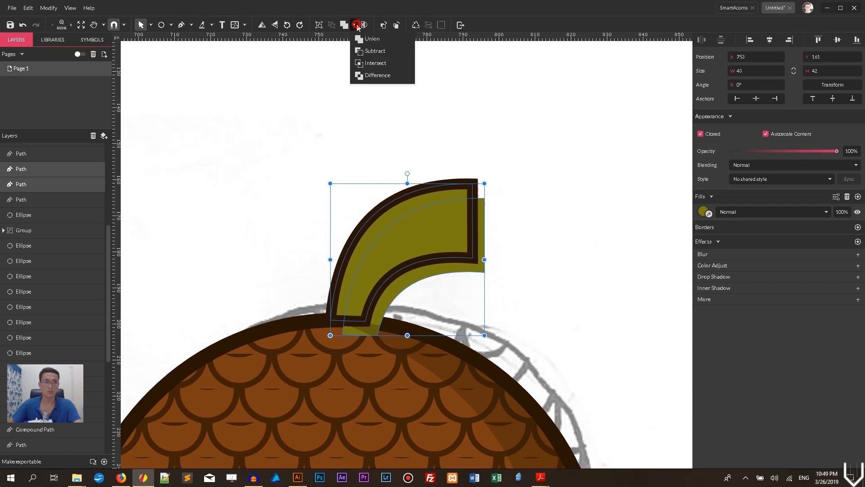
left_click(366, 52)
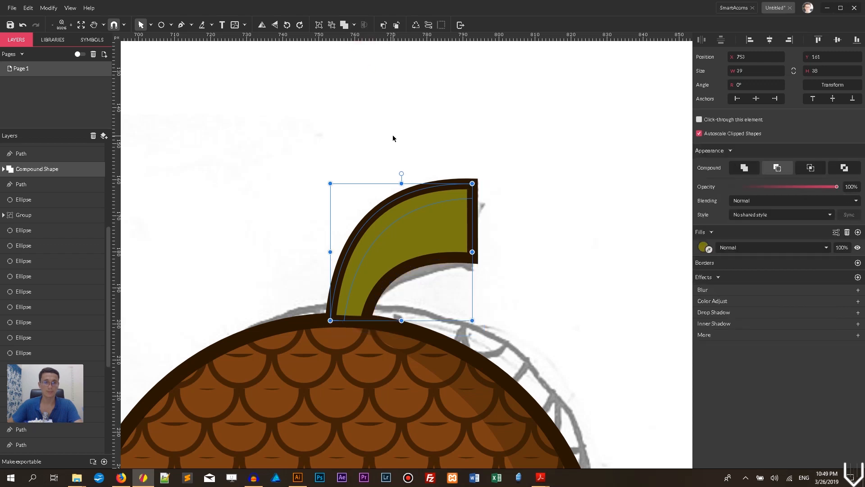
left_click_drag(415, 186, 314, 110)
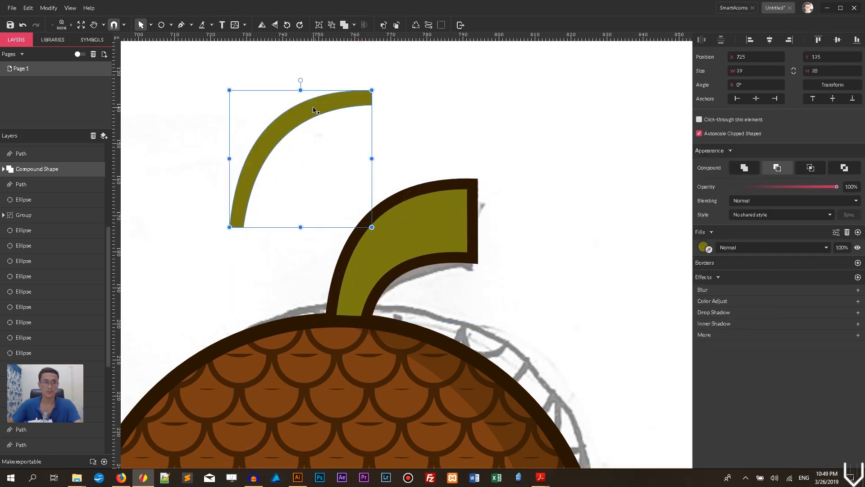
key("ctrl+z")
- Fill the resulting highlight strip along the stem's outer edge with the lighter olive #9D9D23
left_click(702, 247)
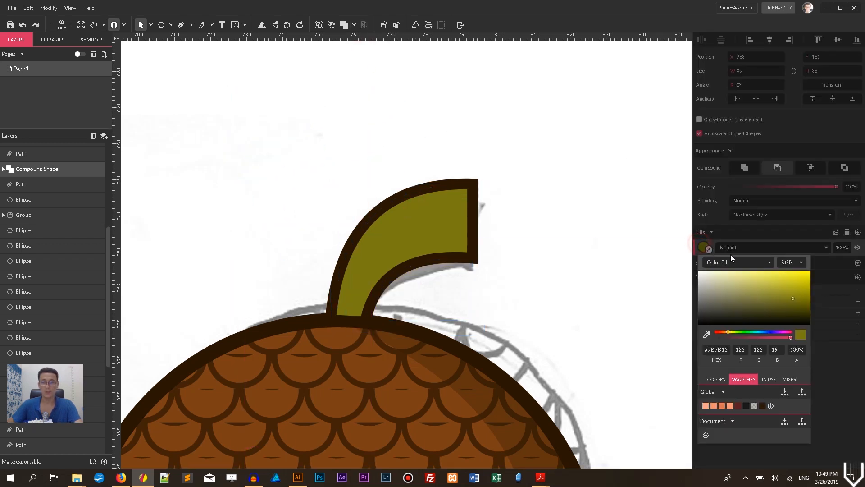
left_click_drag(791, 301, 785, 291)
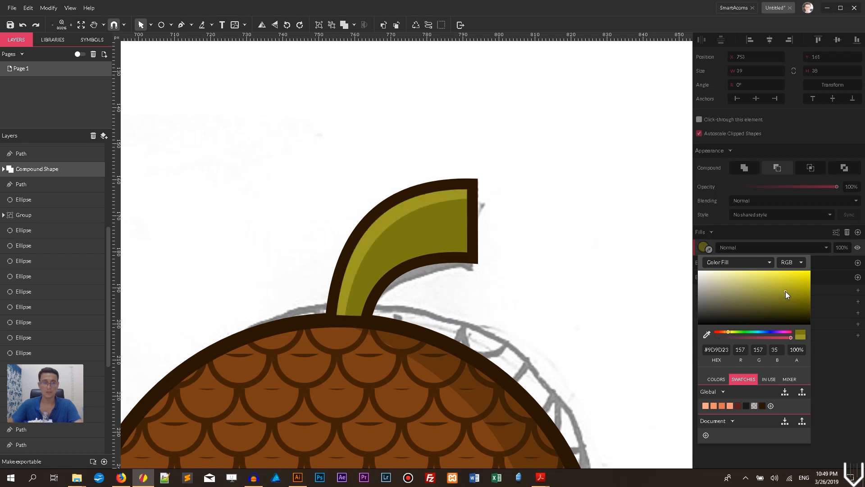
left_click(539, 164)
- Draw an ellipse about 34 × 15 on the cap's upper left and rotate it about 16.7° to follow the curve
left_click_drag(551, 205, 551, 143)
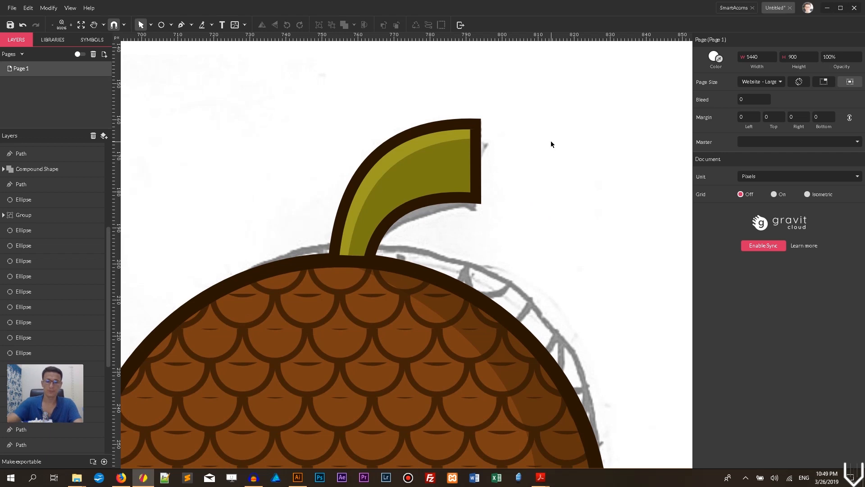
key("ctrl+minus")
key("ctrl+minus")
key("space")
left_click_drag(361, 169, 368, 77)
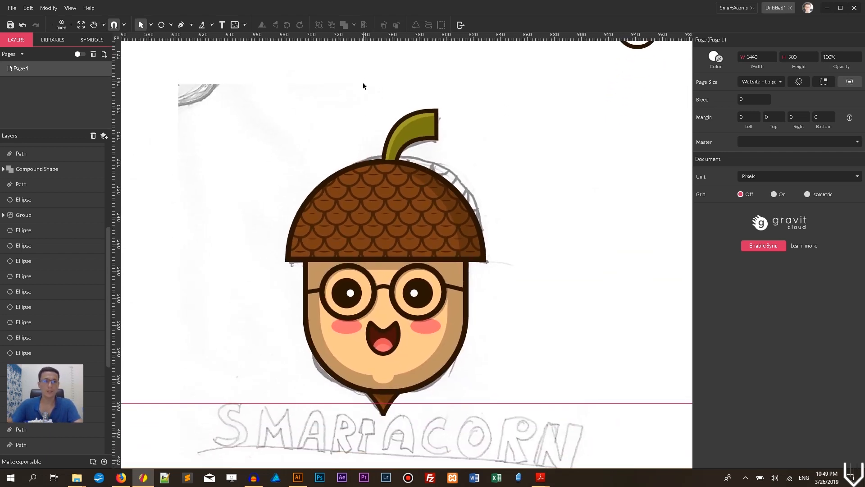
left_click(171, 25)
left_click(190, 60)
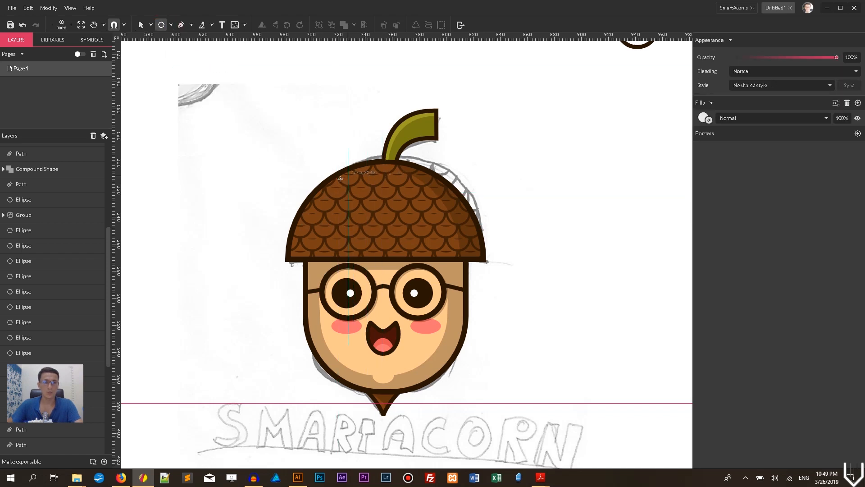
mouse_move(341, 179)
left_mouse_down()
mouse_move(389, 195)
mouse_move(390, 170)
mouse_move(358, 176)
left_mouse_up()
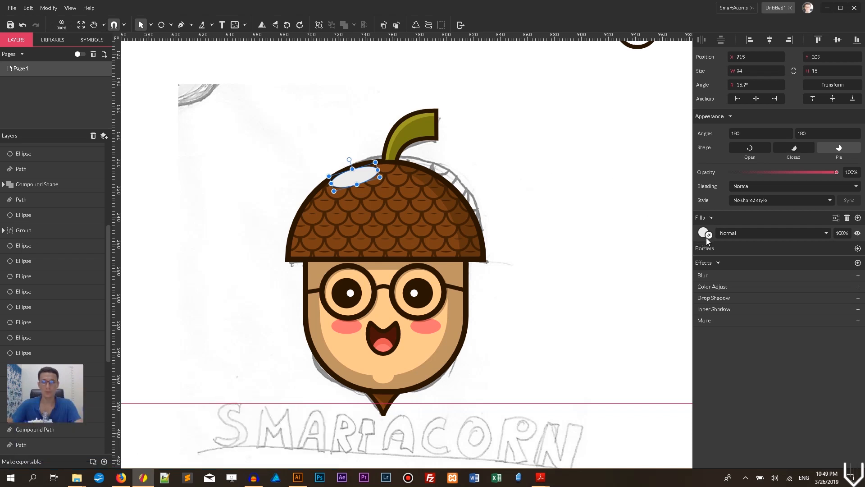
- Fill the cap's highlight ellipse with the peach sampled from the face and lighten it to a paler tint
left_click(420, 339)
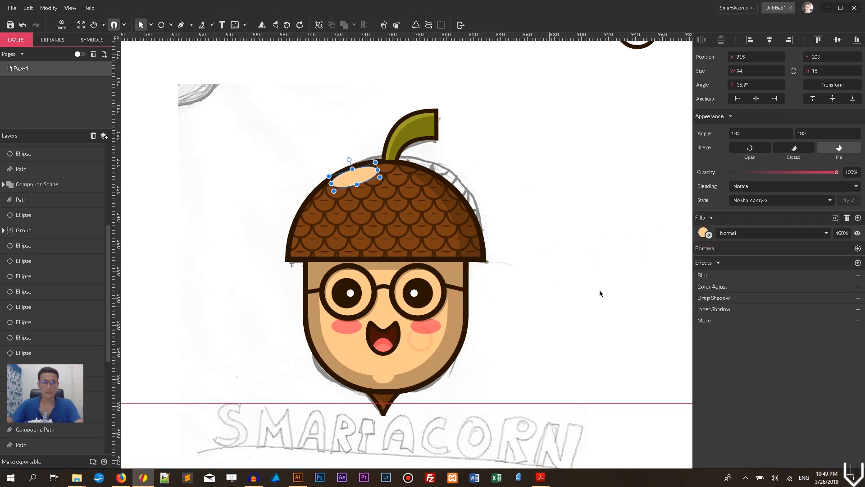
left_click(703, 232)
mouse_move(747, 255)
left_mouse_down()
mouse_move(723, 255)
mouse_move(731, 254)
left_mouse_up()
left_click(733, 237)
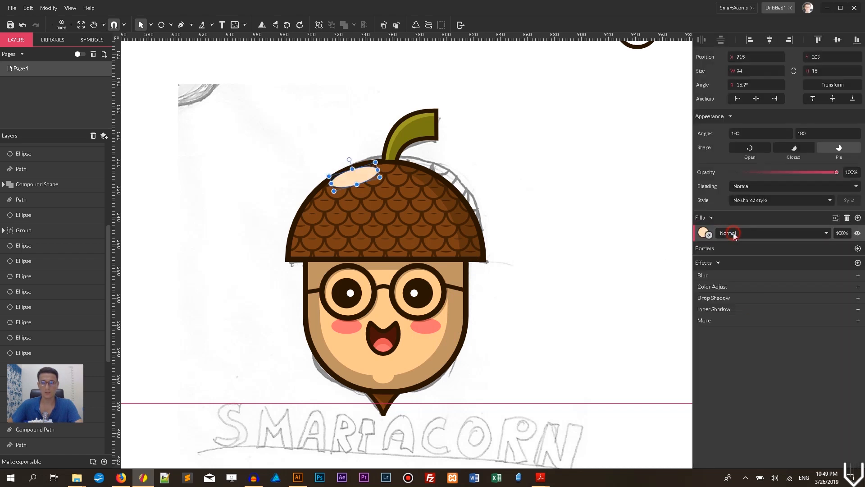
- Set the highlight ellipse's fill to Soft Light blending at 60% opacity
left_click(734, 233)
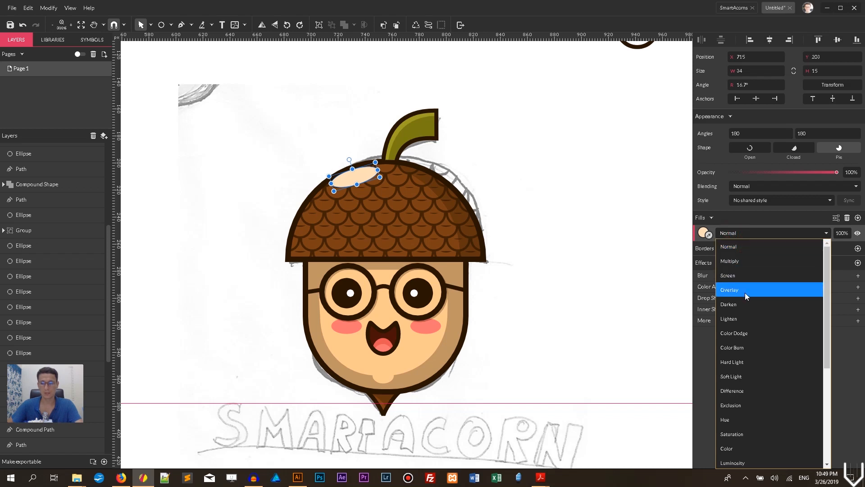
left_click(742, 379)
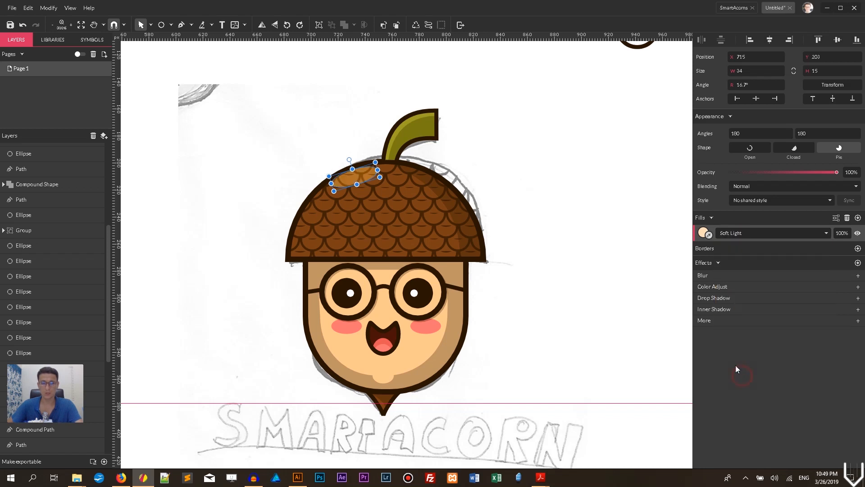
left_click(838, 233)
key("BackSpace")
type("60")
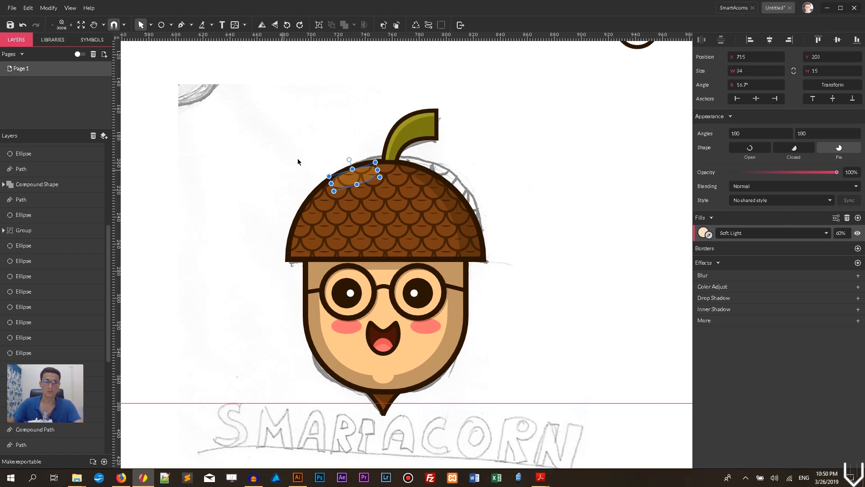
left_click(258, 149)
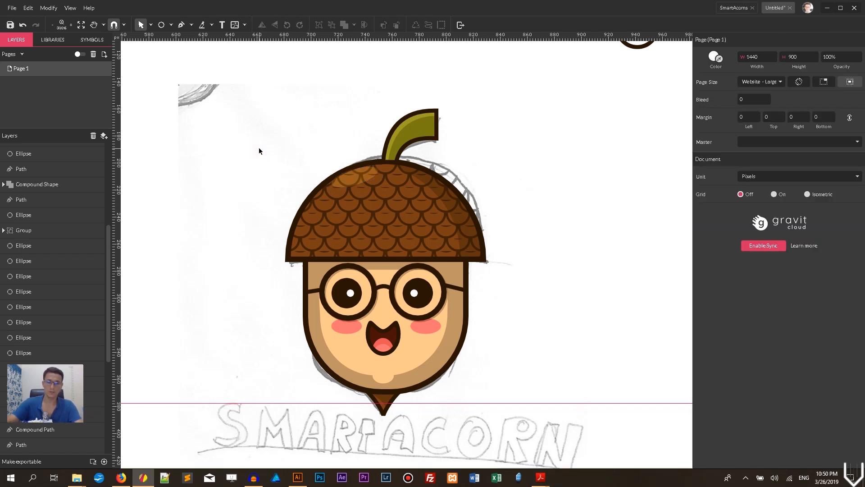
- Delete the spare peach face shape lying beside the sketch
key("ctrl+minus")
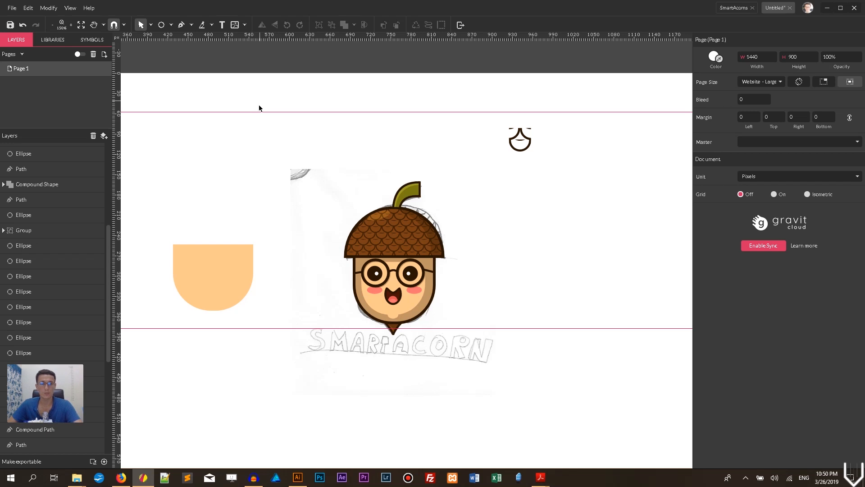
left_click(215, 261)
key("Delete")
- Copy the "smart acorns" text from the SmartAcorns document and paste it below the acorn in the untitled document
left_click_drag(520, 261, 416, 242)
key("ctrl+plus")
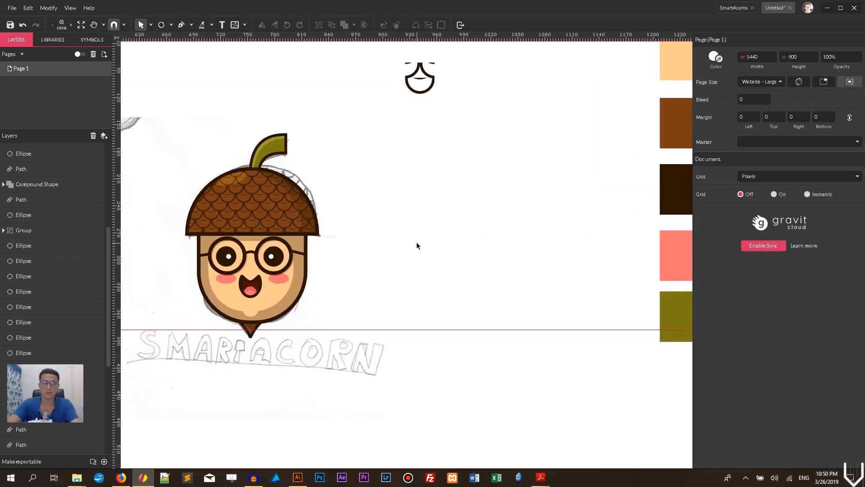
key("ctrl+minus")
key("ctrl+minus")
key("ctrl+minus")
key("ctrl+plus")
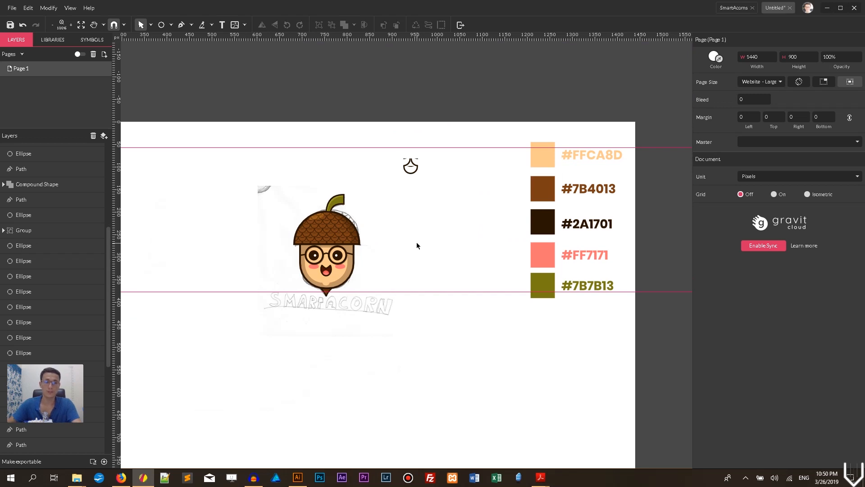
left_click(731, 8)
key("space")
left_click_drag(232, 231, 541, 150)
left_click(289, 283)
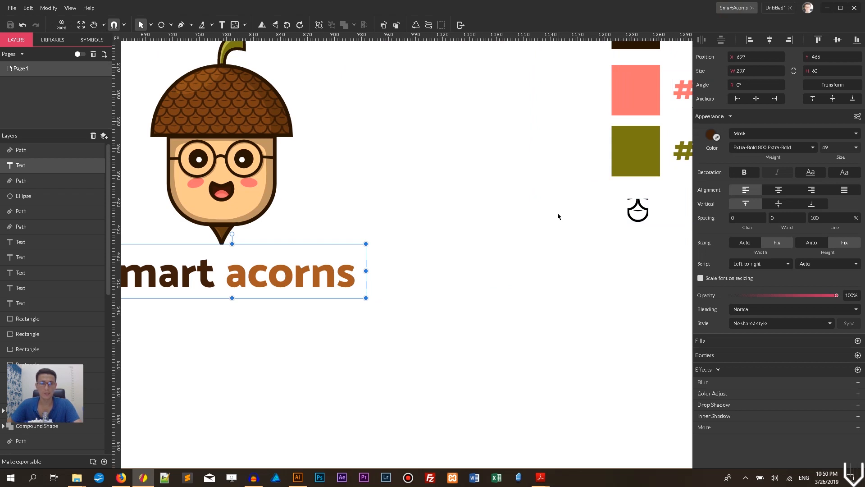
left_click(775, 8)
key("ctrl+v")
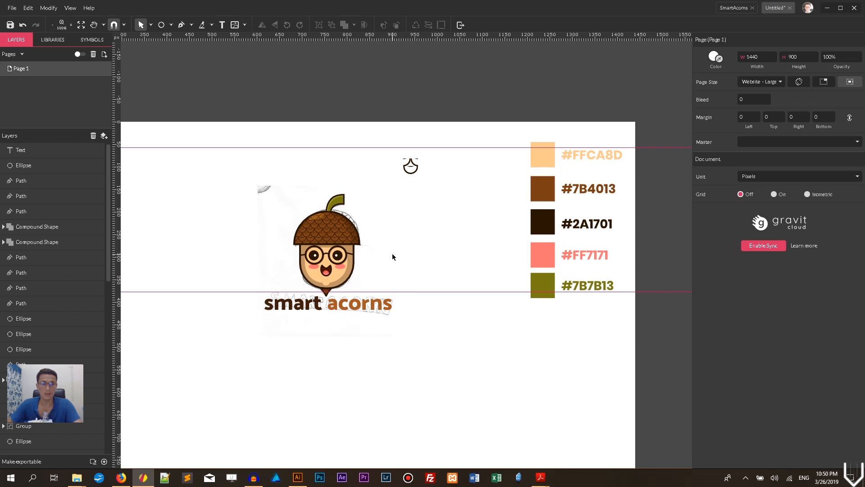
left_click(361, 303)
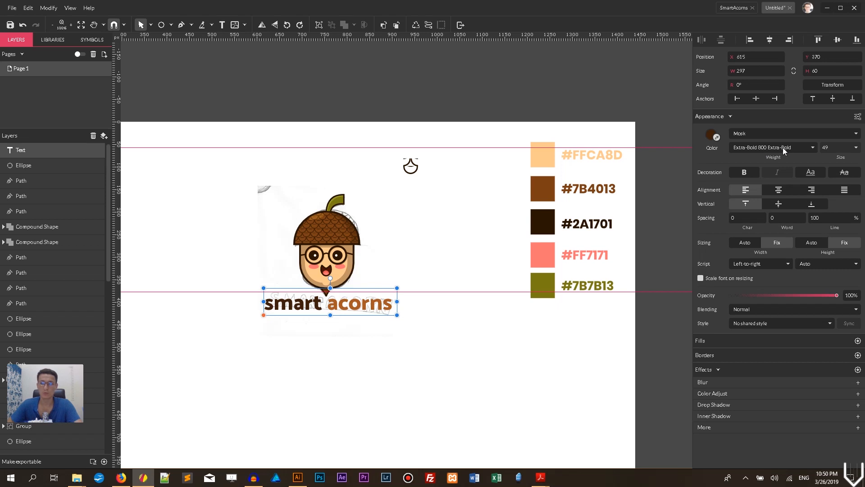
left_click(364, 204)
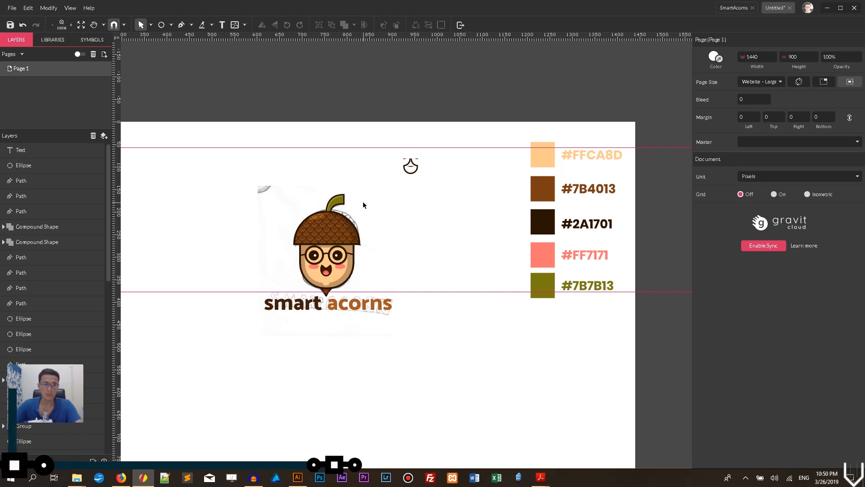
left_click(363, 207)
left_click_drag(363, 206, 468, 123)
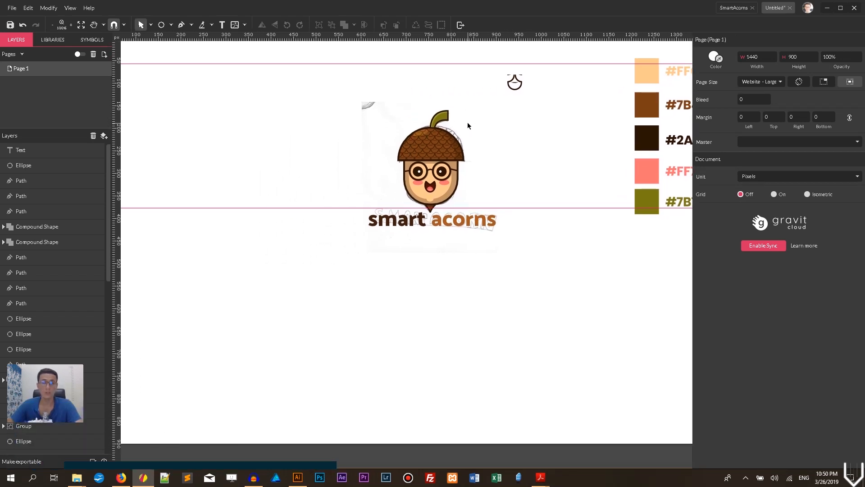